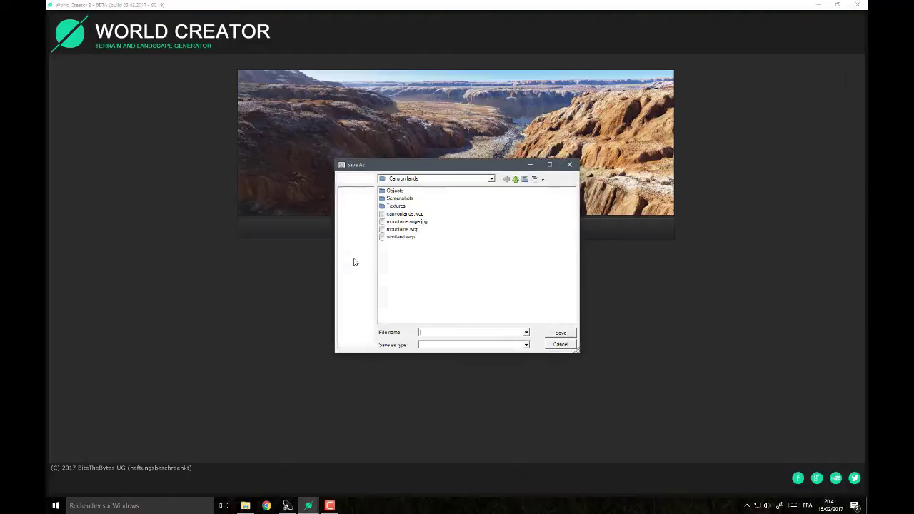
Step: Save the new project over the existing file scotland.wcp in the Canyon lands folder
{"action": "left_click", "coordinate": [400, 238]}
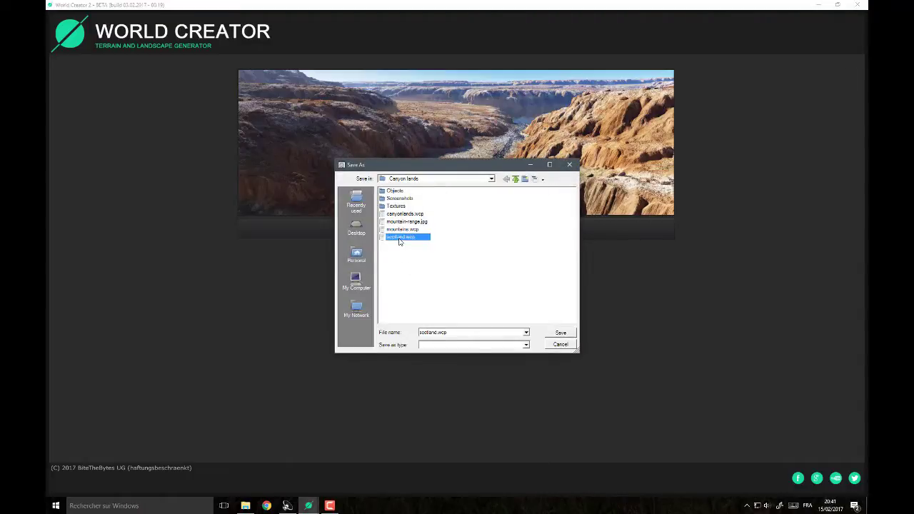
{"action": "left_click", "coordinate": [560, 333]}
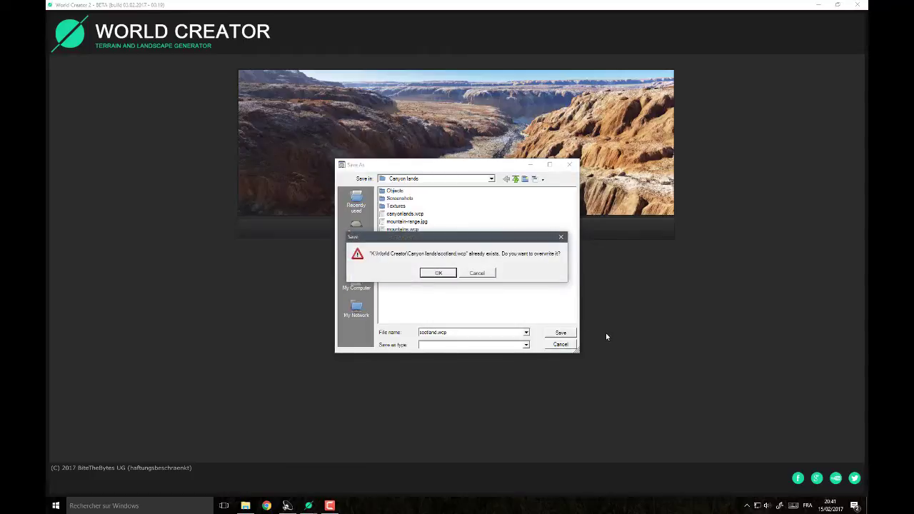
{"action": "left_click", "coordinate": [438, 273]}
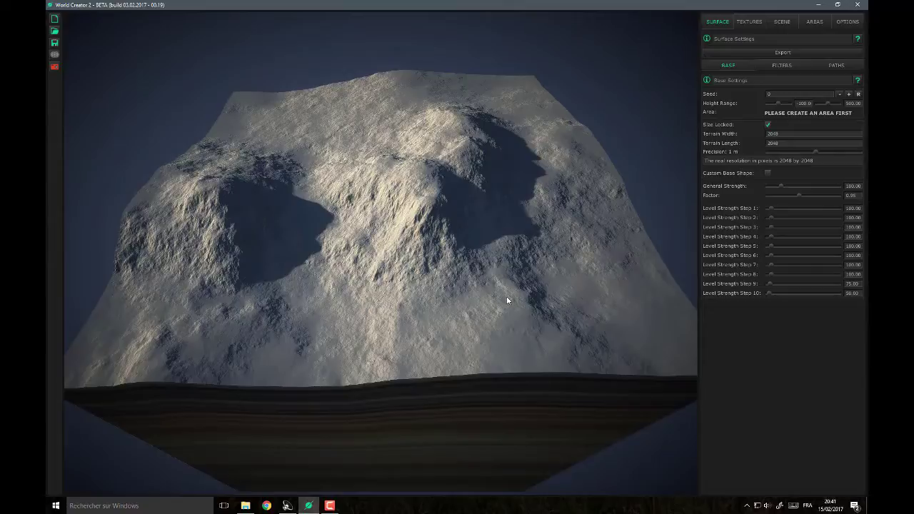
Step: Examine the new terrain's peaks and rocky slopes from afar and up close
{"action": "right_click_drag", "start_coordinate": [376, 282], "coordinate": [395, 283]}
{"action": "scroll", "coordinate": [395, 282], "scroll_direction": "up", "scroll_amount": 5}
{"action": "scroll", "coordinate": [395, 283], "scroll_direction": "down", "scroll_amount": 5}
{"action": "scroll", "coordinate": [395, 283], "scroll_direction": "up", "scroll_amount": 2}
{"action": "scroll", "coordinate": [395, 283], "scroll_direction": "up", "scroll_amount": 2}
{"action": "right_click_drag", "start_coordinate": [455, 263], "coordinate": [507, 269]}
{"action": "scroll", "coordinate": [441, 274], "scroll_direction": "up", "scroll_amount": 3}
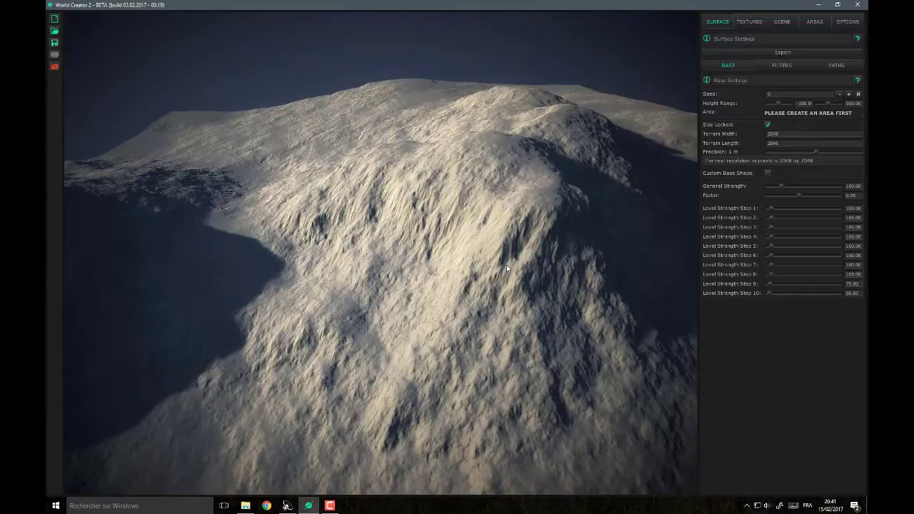
{"action": "scroll", "coordinate": [507, 268], "scroll_direction": "up", "scroll_amount": 3}
{"action": "scroll", "coordinate": [507, 269], "scroll_direction": "down", "scroll_amount": 3}
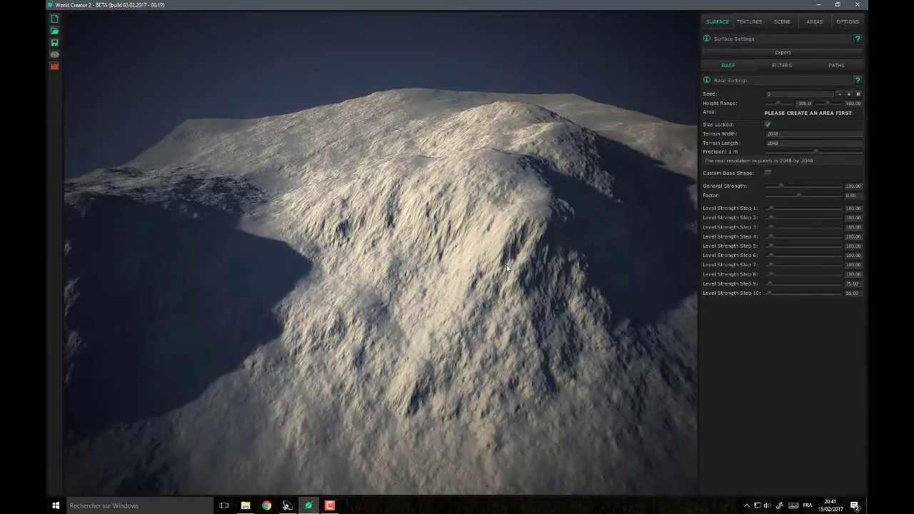
{"action": "mouse_move", "coordinate": [506, 265]}
{"action": "right_mouse_down"}
{"action": "mouse_move", "coordinate": [357, 267]}
{"action": "mouse_move", "coordinate": [499, 265]}
{"action": "right_mouse_up"}
{"action": "scroll", "coordinate": [502, 268], "scroll_direction": "up", "scroll_amount": 3}
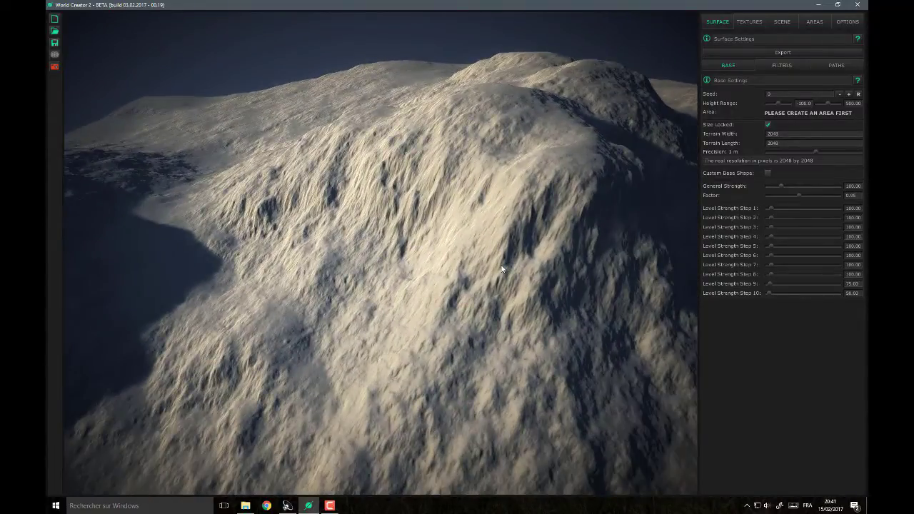
{"action": "right_click_drag", "start_coordinate": [502, 268], "coordinate": [421, 262]}
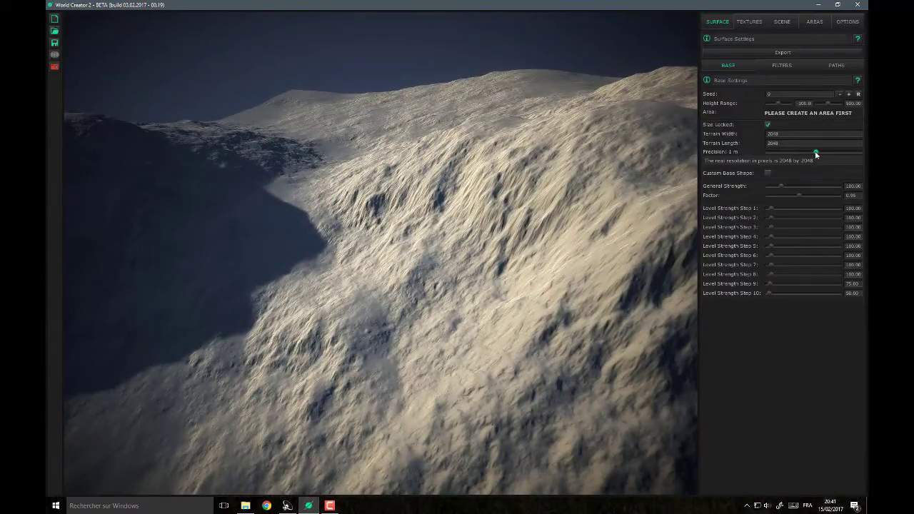
Step: Refine the terrain precision to 1/2 m and then to 1/4 m
{"action": "left_click_drag", "start_coordinate": [817, 153], "coordinate": [824, 154]}
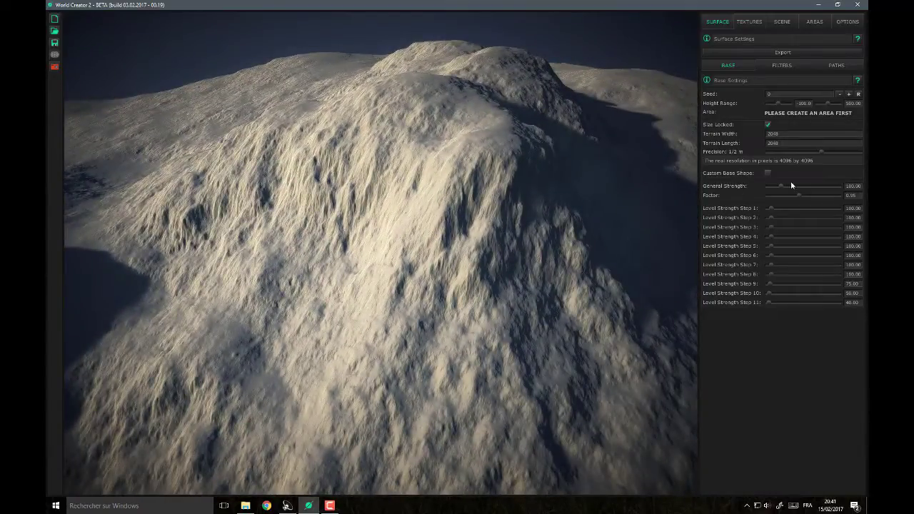
{"action": "left_click_drag", "start_coordinate": [825, 153], "coordinate": [831, 152]}
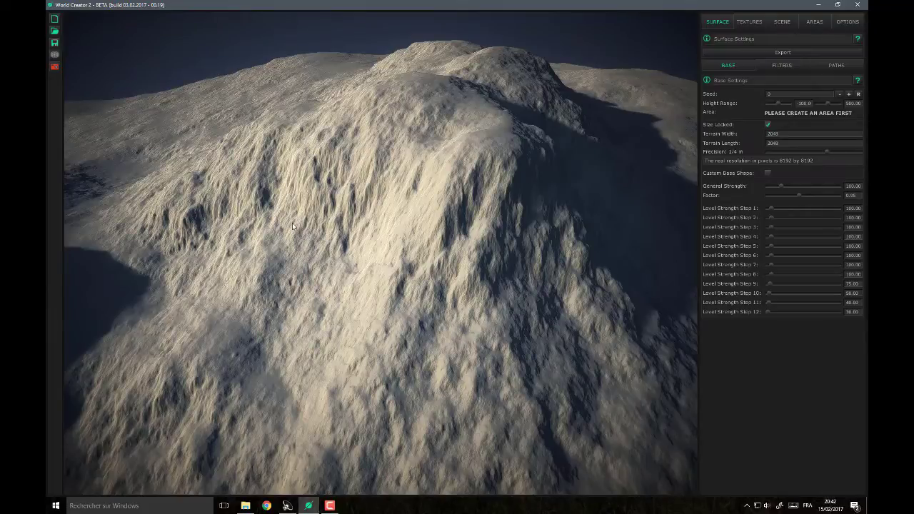
{"action": "scroll", "coordinate": [250, 258], "scroll_direction": "up", "scroll_amount": 4}
{"action": "scroll", "coordinate": [251, 259], "scroll_direction": "up", "scroll_amount": 1}
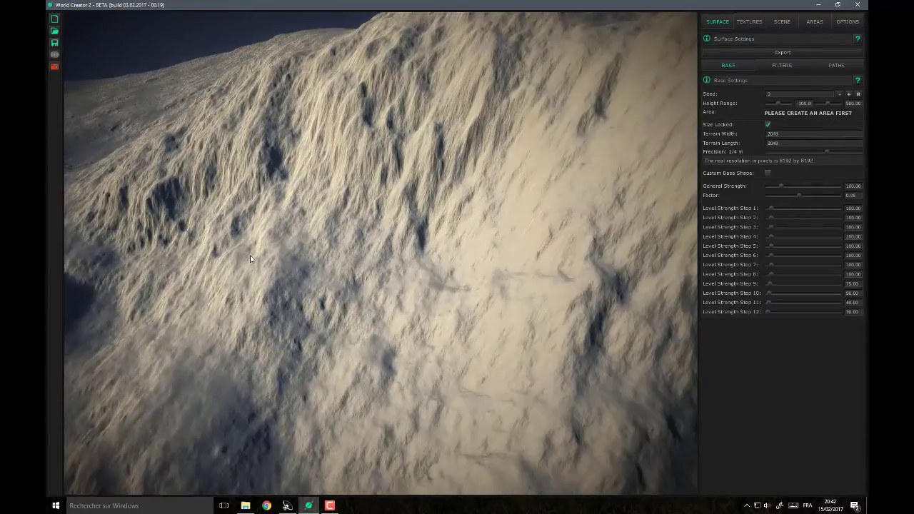
Step: Set the terrain precision to 2 m and the size-locked terrain width to 4096
{"action": "mouse_move", "coordinate": [827, 153]}
{"action": "left_mouse_down"}
{"action": "mouse_move", "coordinate": [819, 157]}
{"action": "mouse_move", "coordinate": [835, 157]}
{"action": "mouse_move", "coordinate": [818, 158]}
{"action": "left_mouse_up"}
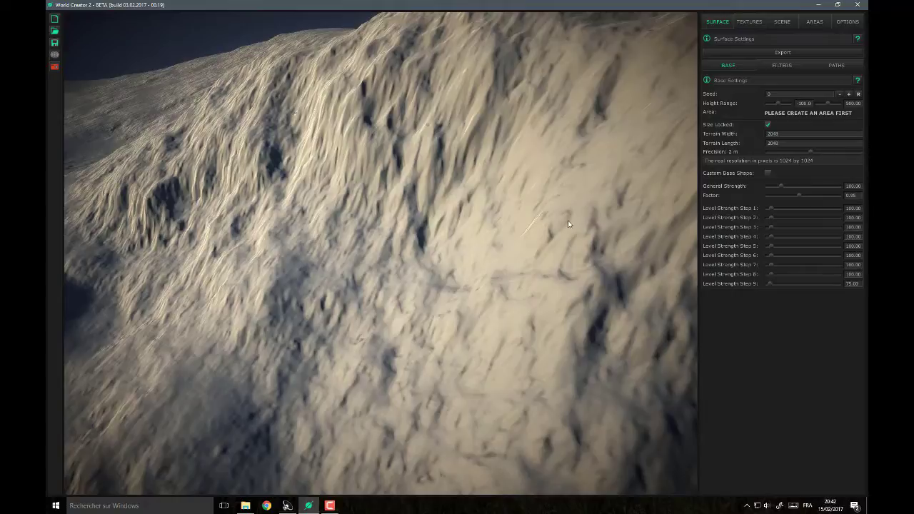
{"action": "scroll", "coordinate": [569, 224], "scroll_direction": "down", "scroll_amount": 10}
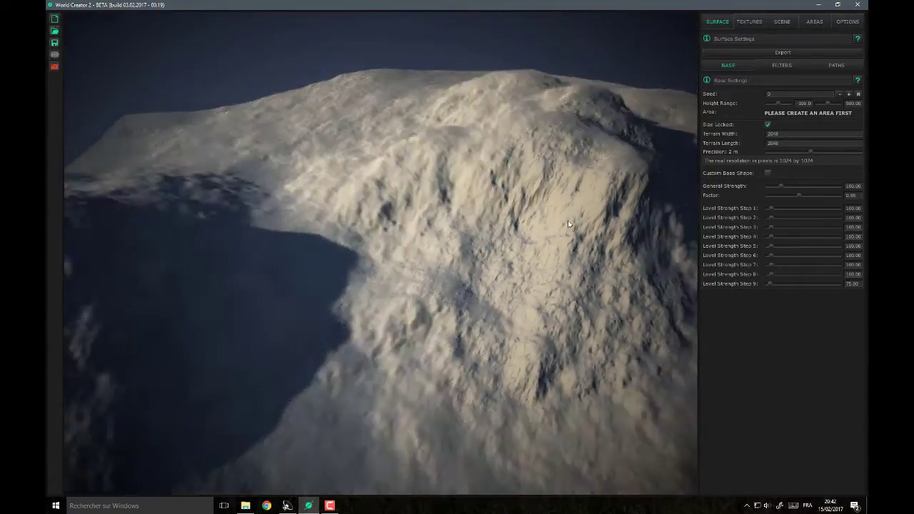
{"action": "scroll", "coordinate": [569, 225], "scroll_direction": "down", "scroll_amount": 6}
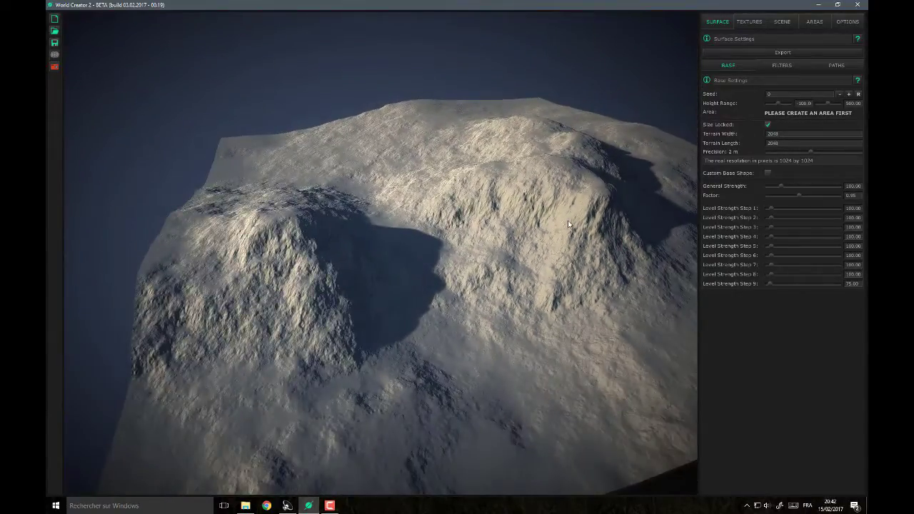
{"action": "scroll", "coordinate": [569, 224], "scroll_direction": "down", "scroll_amount": 3}
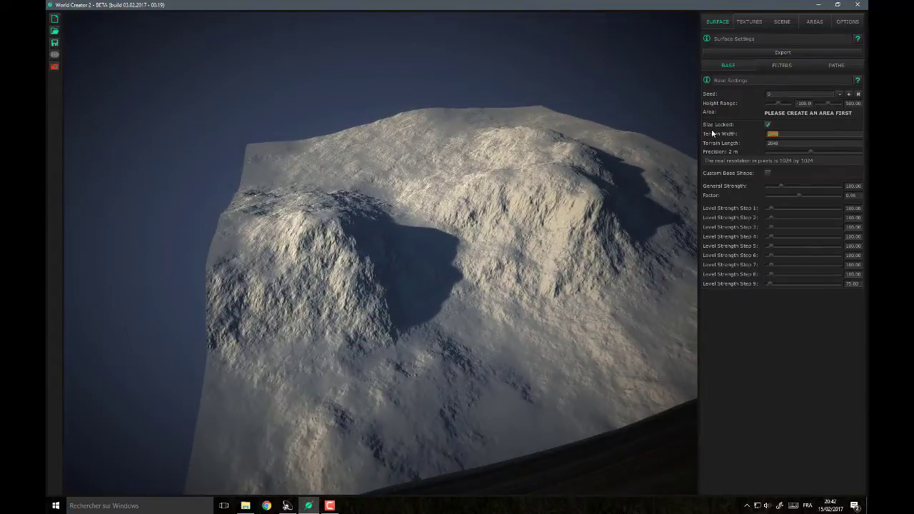
{"action": "type", "text": "4096"}
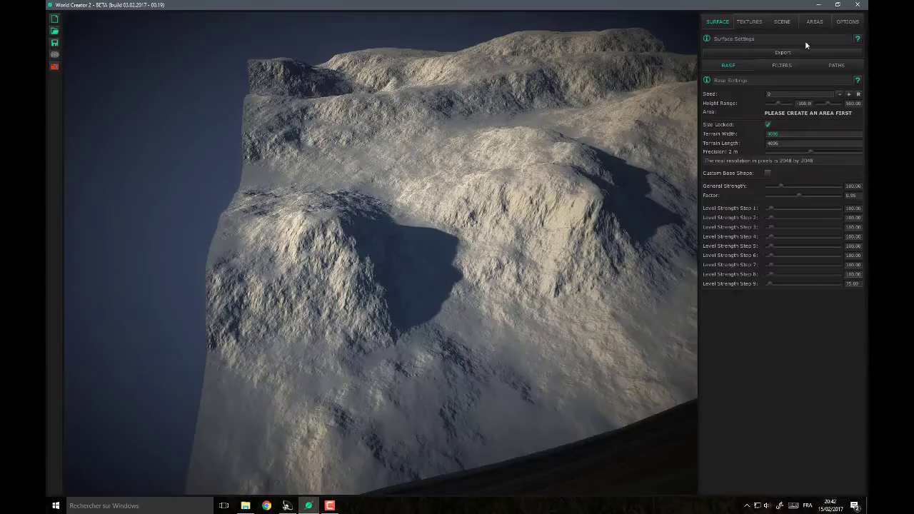
Step: Examine the overall shape of the enlarged terrain from several distances and angles
{"action": "scroll", "coordinate": [441, 212], "scroll_direction": "down", "scroll_amount": 3}
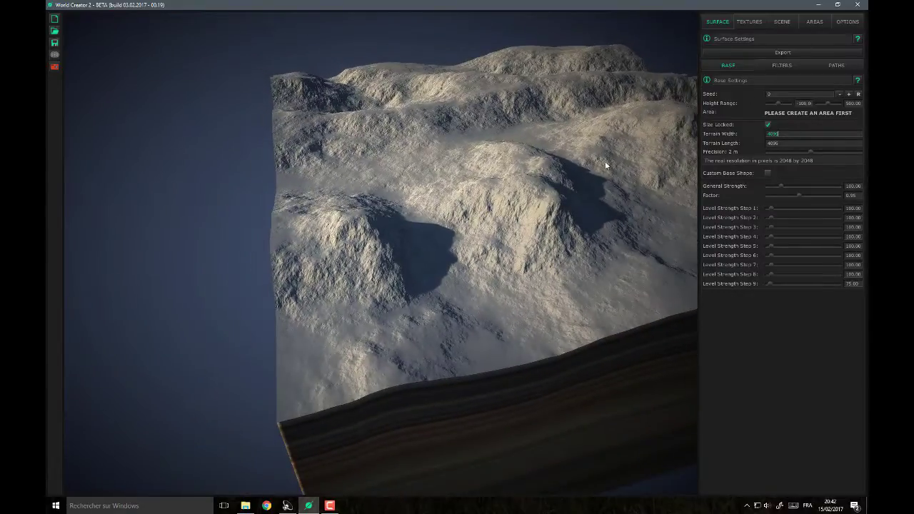
{"action": "scroll", "coordinate": [553, 200], "scroll_direction": "up", "scroll_amount": 5}
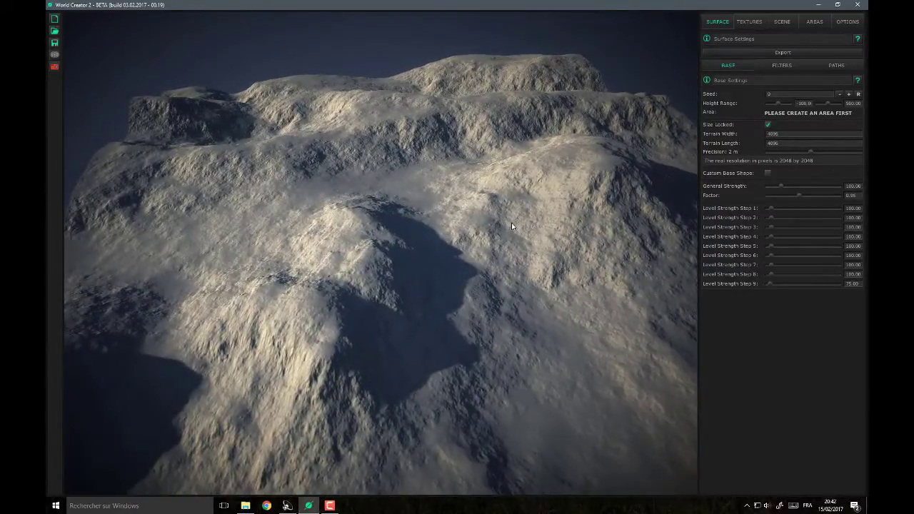
{"action": "scroll", "coordinate": [500, 227], "scroll_direction": "down", "scroll_amount": 3}
{"action": "scroll", "coordinate": [498, 227], "scroll_direction": "down", "scroll_amount": 2}
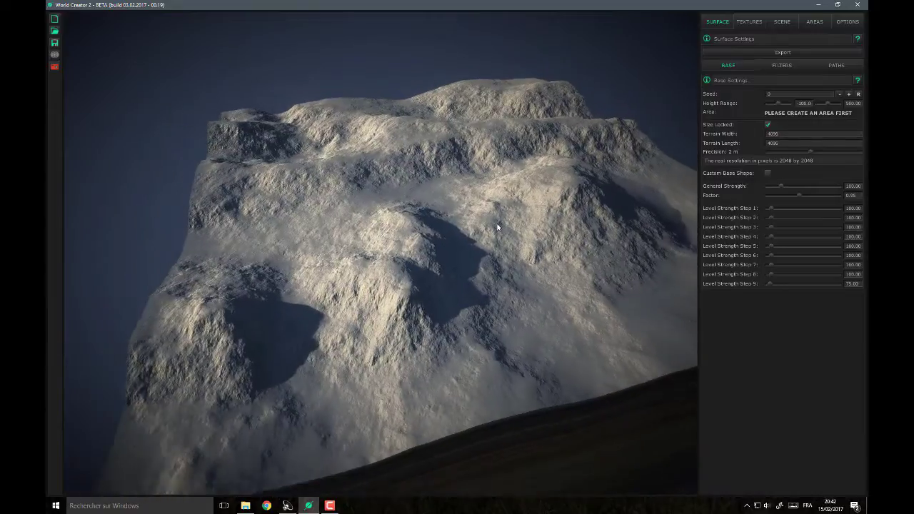
{"action": "right_click_drag", "start_coordinate": [496, 180], "coordinate": [500, 140]}
{"action": "scroll", "coordinate": [474, 182], "scroll_direction": "up", "scroll_amount": 2}
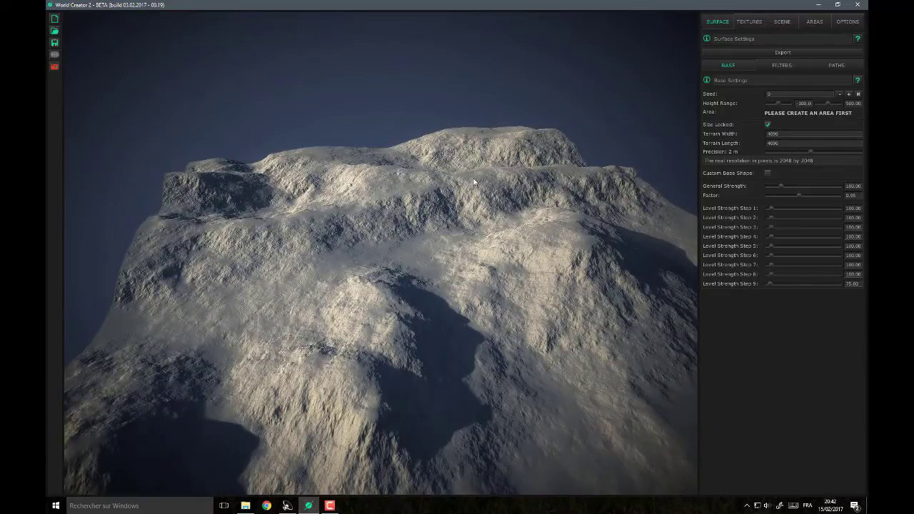
{"action": "mouse_move", "coordinate": [485, 227]}
{"action": "right_mouse_down"}
{"action": "mouse_move", "coordinate": [465, 265]}
{"action": "mouse_move", "coordinate": [506, 244]}
{"action": "mouse_move", "coordinate": [493, 248]}
{"action": "right_mouse_up"}
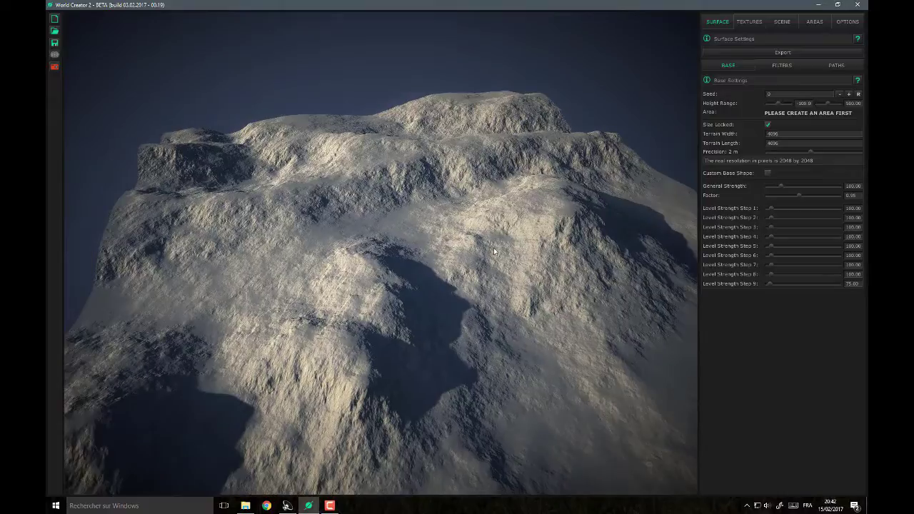
Step: Try several neighbouring terrain seeds and settle on seed 2
{"action": "left_click", "coordinate": [850, 94]}
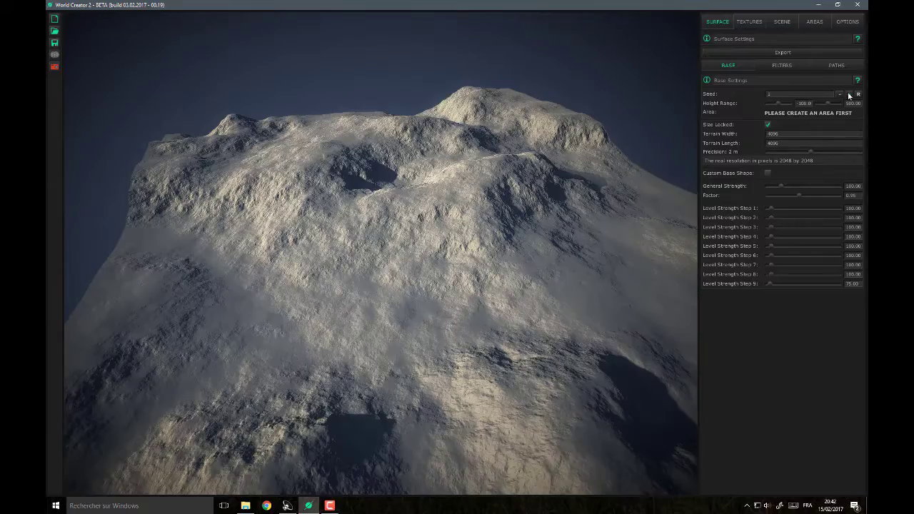
{"action": "left_click", "coordinate": [849, 95]}
{"action": "left_click", "coordinate": [849, 95]}
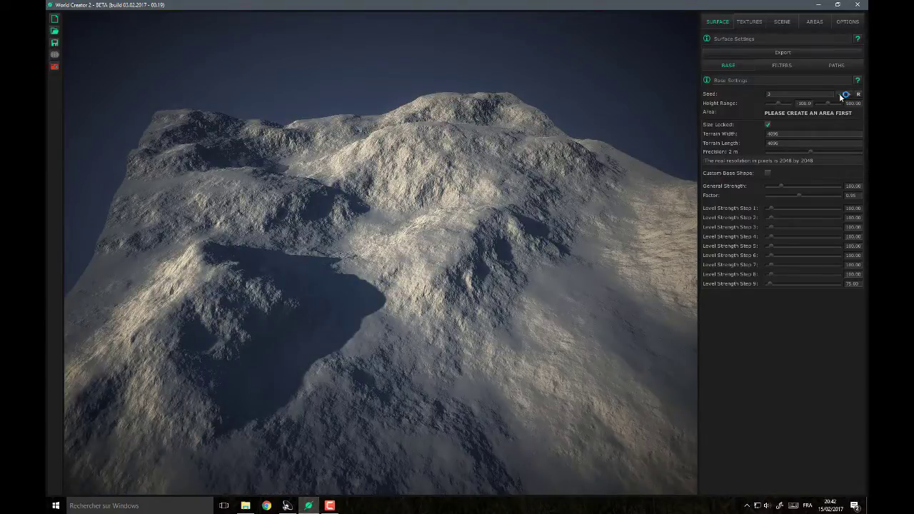
{"action": "left_click", "coordinate": [840, 94]}
{"action": "left_click", "coordinate": [850, 96]}
{"action": "left_click", "coordinate": [849, 94]}
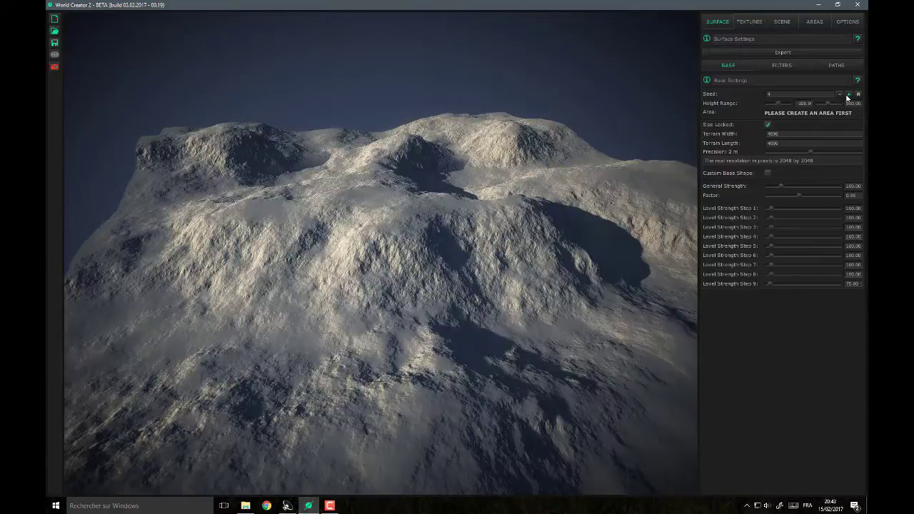
{"action": "left_click", "coordinate": [841, 93]}
{"action": "left_click", "coordinate": [840, 92]}
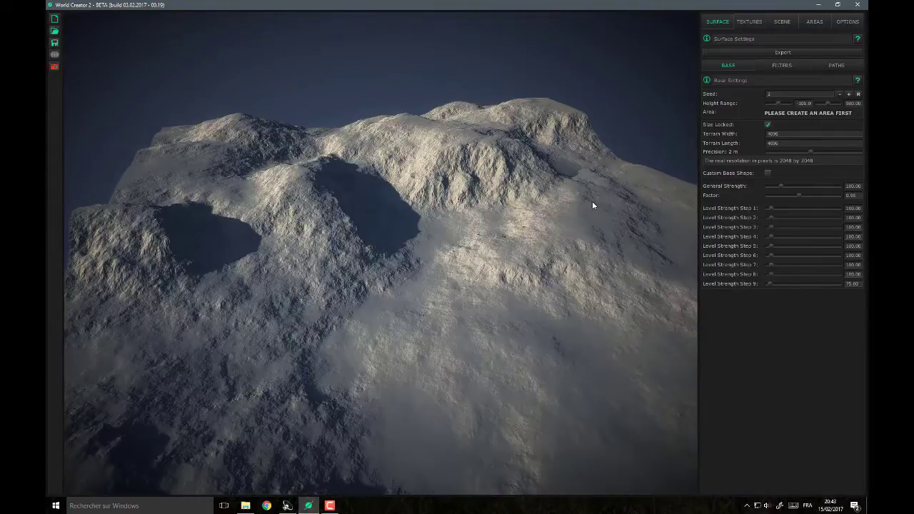
Step: Enable the custom base shape for the terrain and turn on shape modification
{"action": "middle_click_drag", "start_coordinate": [494, 306], "coordinate": [320, 333]}
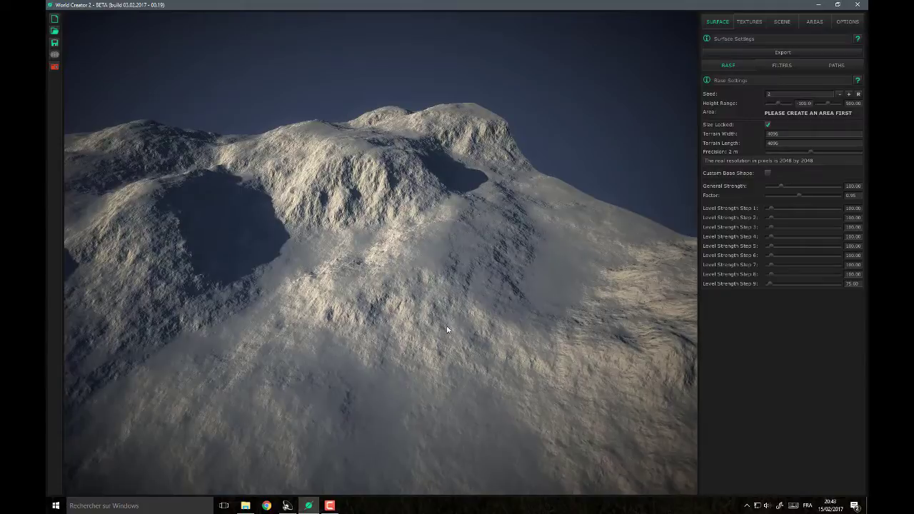
{"action": "right_click_drag", "start_coordinate": [489, 328], "coordinate": [406, 349]}
{"action": "scroll", "coordinate": [406, 341], "scroll_direction": "up", "scroll_amount": 3}
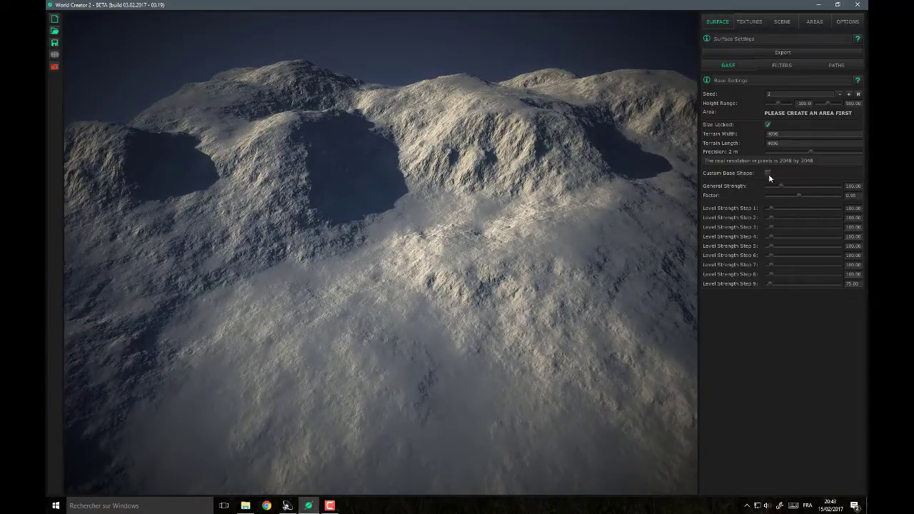
{"action": "left_click", "coordinate": [767, 174]}
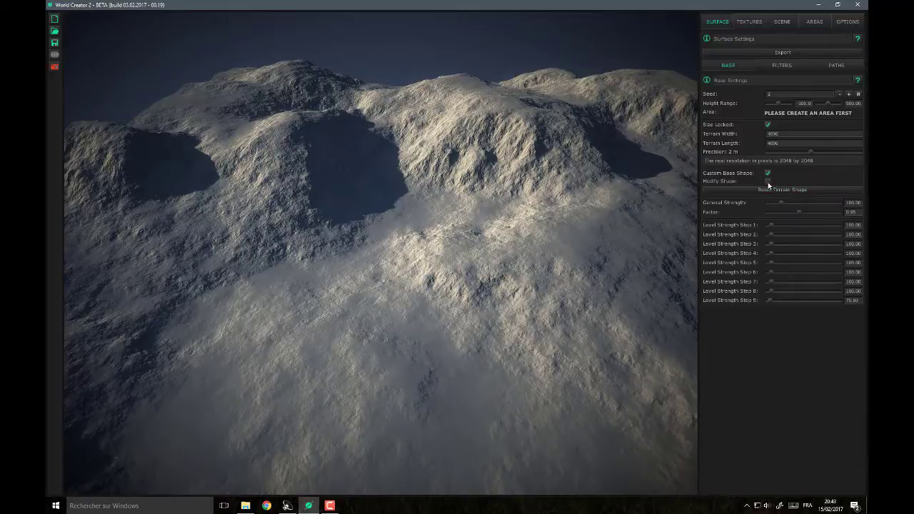
{"action": "left_click", "coordinate": [767, 182]}
Step: Raise the base-shape cell on the far-left hill of the terrain
{"action": "right_click_drag", "start_coordinate": [520, 194], "coordinate": [519, 214]}
{"action": "scroll", "coordinate": [519, 213], "scroll_direction": "down", "scroll_amount": 2}
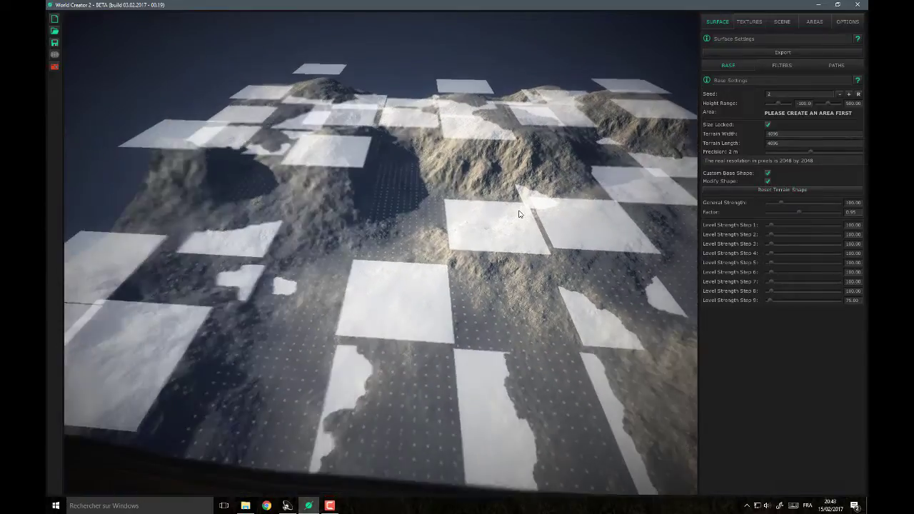
{"action": "left_click", "coordinate": [290, 106]}
{"action": "left_click_drag", "start_coordinate": [290, 104], "coordinate": [289, 31]}
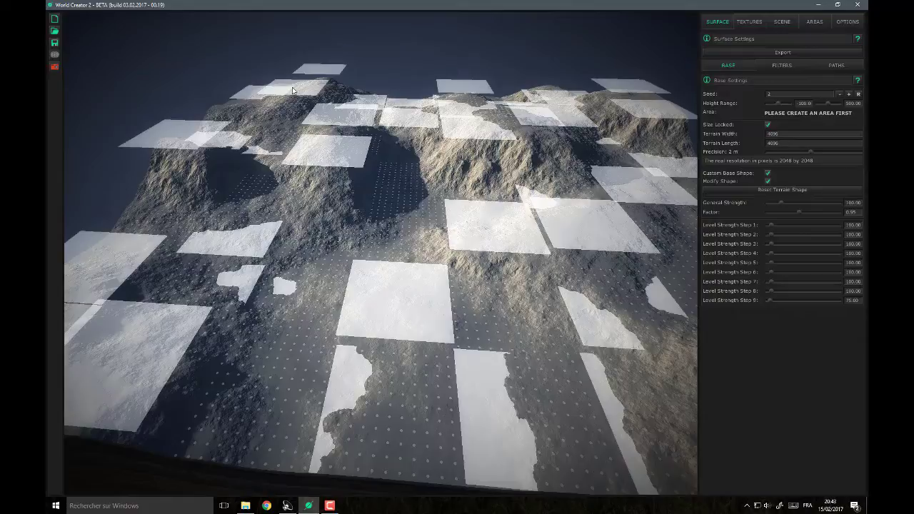
Step: Lower one base-shape cell on the left slope and two neighbouring cells near the terrain's centre
{"action": "mouse_move", "coordinate": [235, 247]}
{"action": "left_mouse_down"}
{"action": "mouse_move", "coordinate": [235, 266]}
{"action": "mouse_move", "coordinate": [237, 247]}
{"action": "left_mouse_up"}
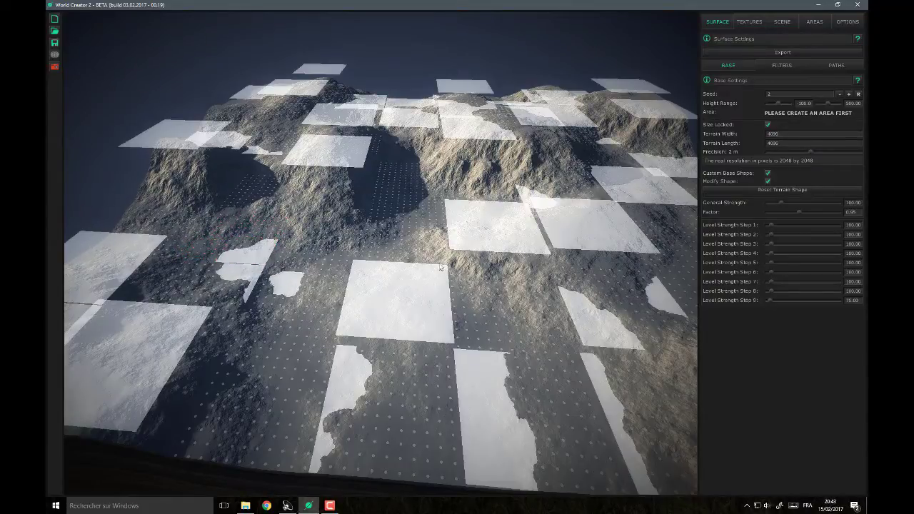
{"action": "left_click_drag", "start_coordinate": [484, 235], "coordinate": [484, 277]}
{"action": "left_click_drag", "start_coordinate": [573, 230], "coordinate": [581, 283]}
Step: Raise a base-shape cell in front of the central slope and another in the valley near the far-right peaks
{"action": "middle_click_drag", "start_coordinate": [555, 302], "coordinate": [373, 297]}
{"action": "left_click_drag", "start_coordinate": [373, 296], "coordinate": [384, 196]}
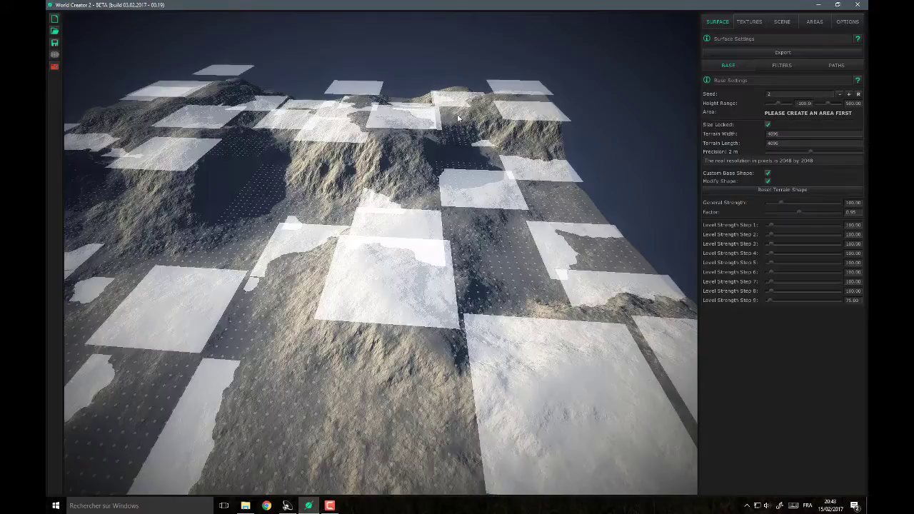
{"action": "left_click_drag", "start_coordinate": [462, 140], "coordinate": [465, 75]}
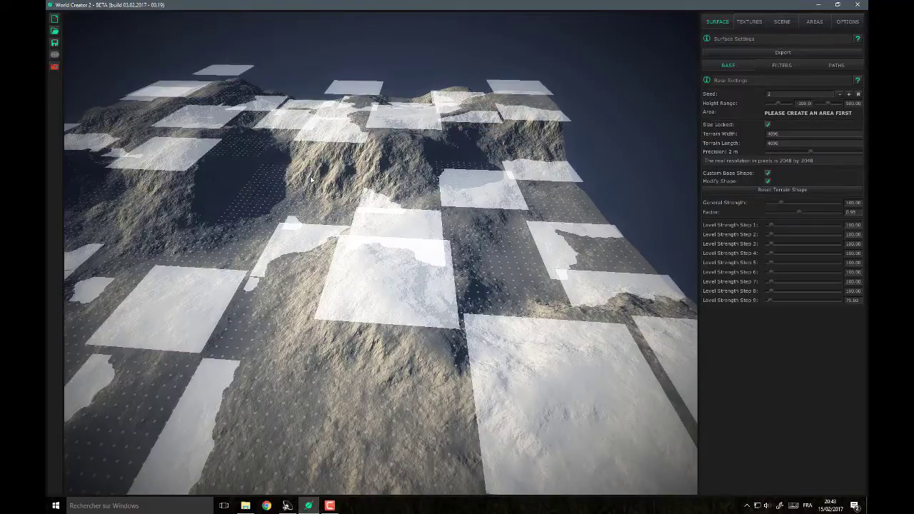
Step: Lower the base-shape cell beside the dark valley between the rear peaks
{"action": "middle_click_drag", "start_coordinate": [291, 206], "coordinate": [370, 340]}
{"action": "scroll", "coordinate": [370, 340], "scroll_direction": "up", "scroll_amount": 4}
{"action": "scroll", "coordinate": [370, 340], "scroll_direction": "down", "scroll_amount": 2}
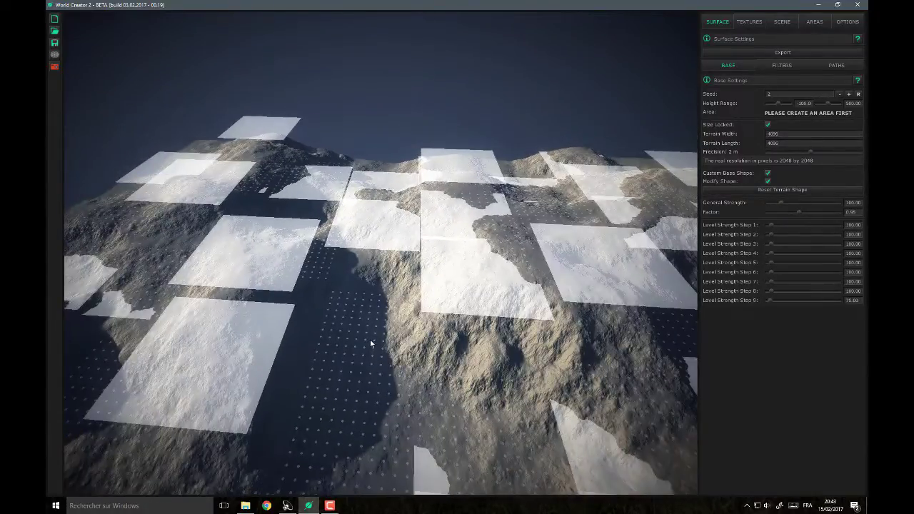
{"action": "scroll", "coordinate": [370, 344], "scroll_direction": "down", "scroll_amount": 2}
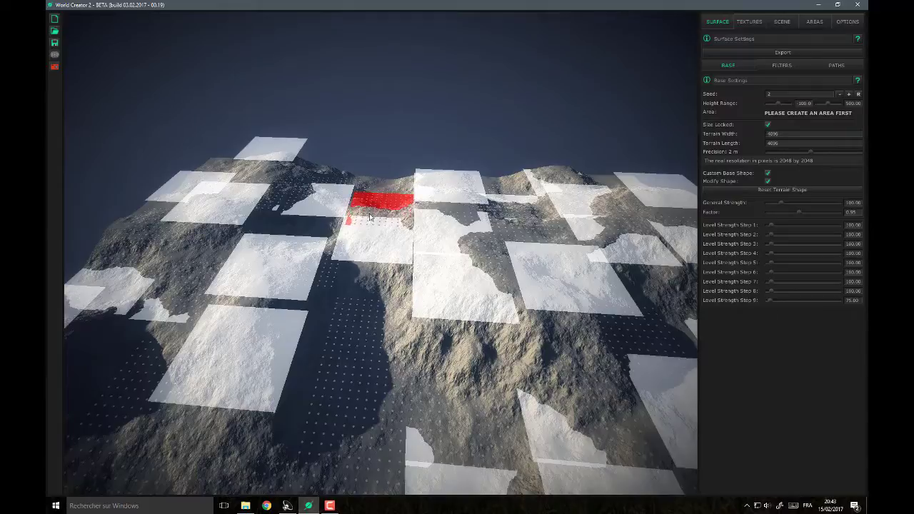
{"action": "left_click_drag", "start_coordinate": [369, 240], "coordinate": [347, 274]}
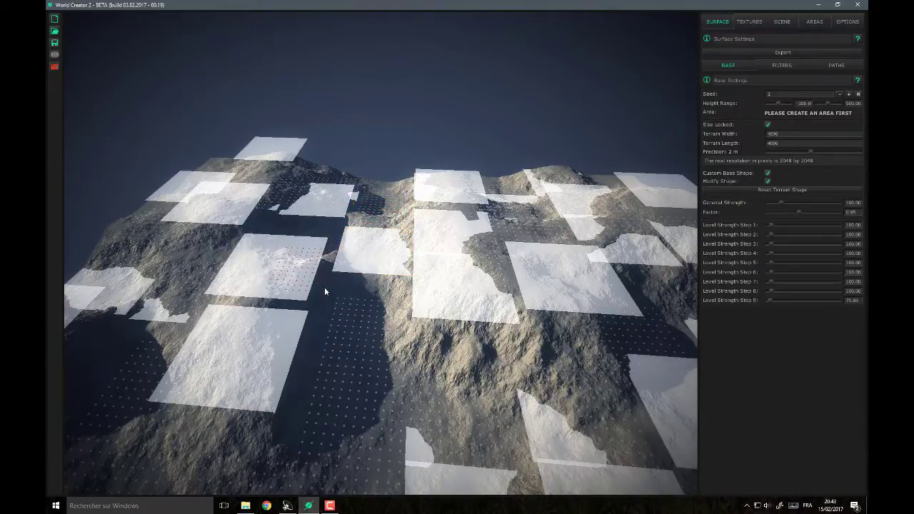
Step: Adjust the base-shape cell in the dark valley between the rear peaks and turn off shape modification
{"action": "left_click_drag", "start_coordinate": [367, 202], "coordinate": [327, 226]}
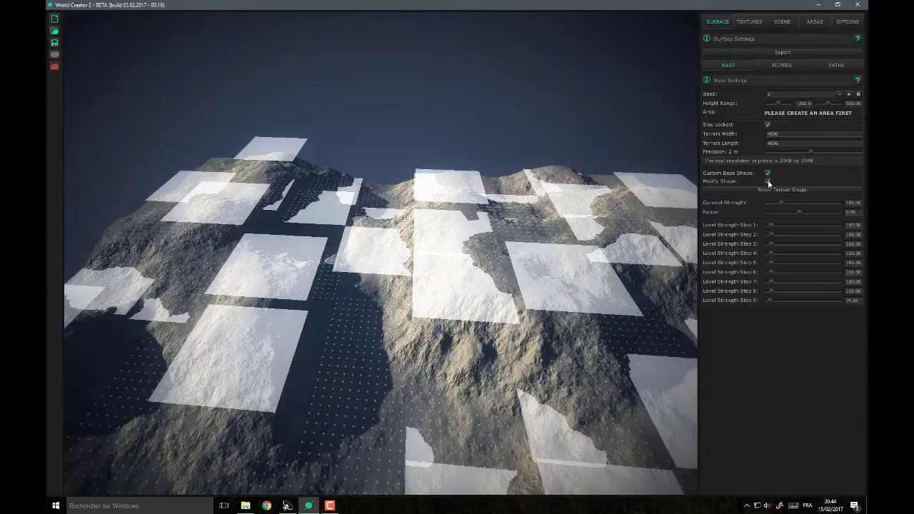
{"action": "scroll", "coordinate": [353, 304], "scroll_direction": "down", "scroll_amount": 3}
{"action": "middle_click_drag", "start_coordinate": [432, 353], "coordinate": [417, 225]}
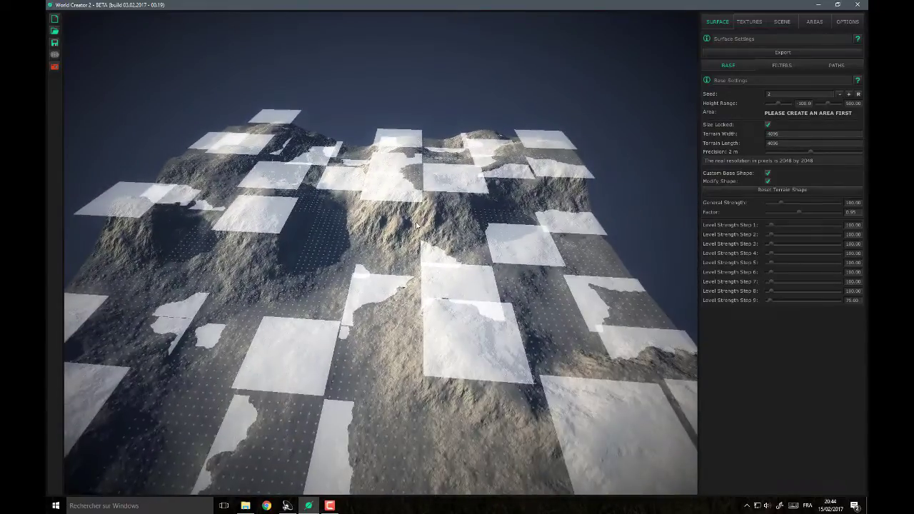
{"action": "left_click", "coordinate": [768, 180]}
Step: Compare the terrain with and without its custom base shape
{"action": "left_click", "coordinate": [768, 174]}
{"action": "left_click", "coordinate": [768, 174]}
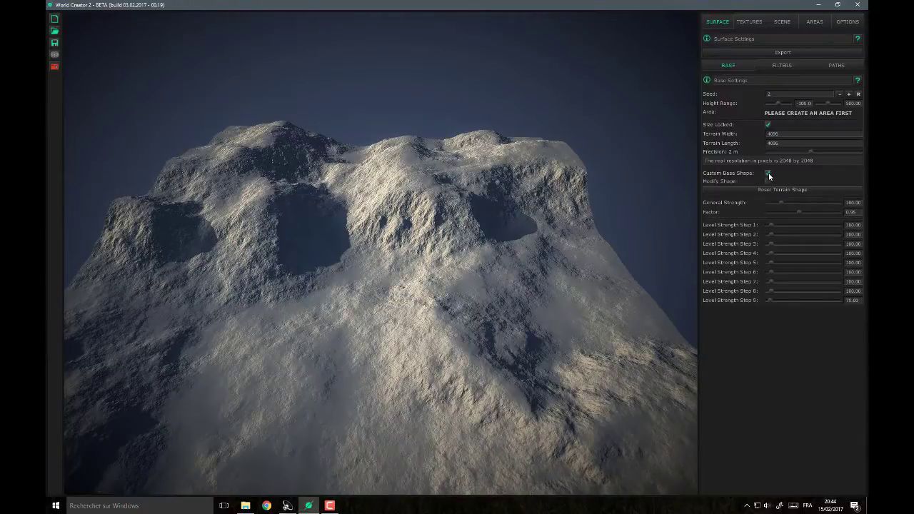
{"action": "left_click", "coordinate": [768, 173]}
{"action": "left_click", "coordinate": [768, 174]}
Step: Raise three adjacent base-shape cells in a row across the front-right slope, with shape modification enabled only for these edits
{"action": "left_click", "coordinate": [768, 182]}
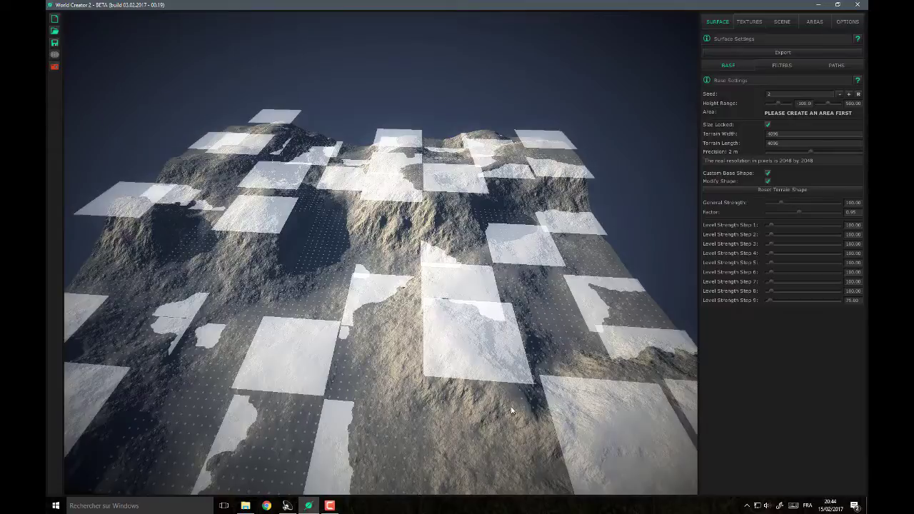
{"action": "left_click_drag", "start_coordinate": [552, 361], "coordinate": [563, 275]}
{"action": "left_click_drag", "start_coordinate": [473, 330], "coordinate": [479, 285]}
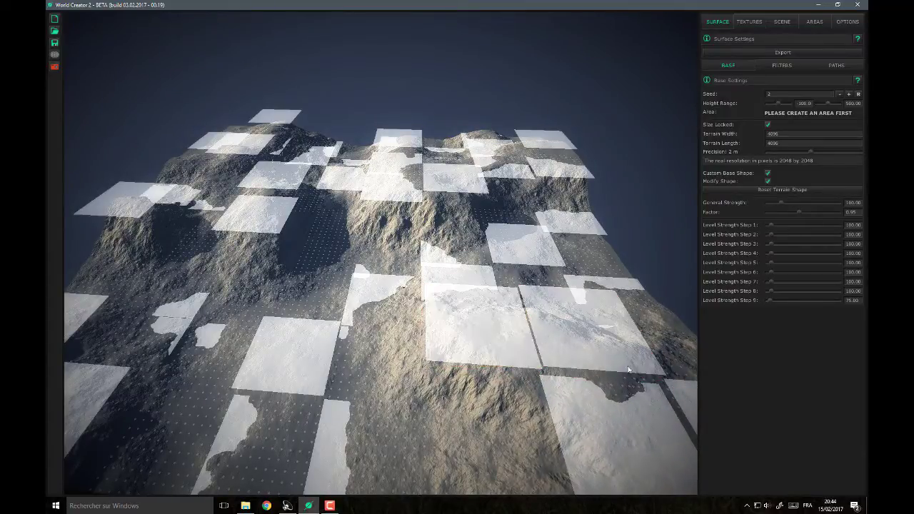
{"action": "middle_click_drag", "start_coordinate": [664, 388], "coordinate": [519, 357]}
{"action": "left_click_drag", "start_coordinate": [525, 314], "coordinate": [536, 206]}
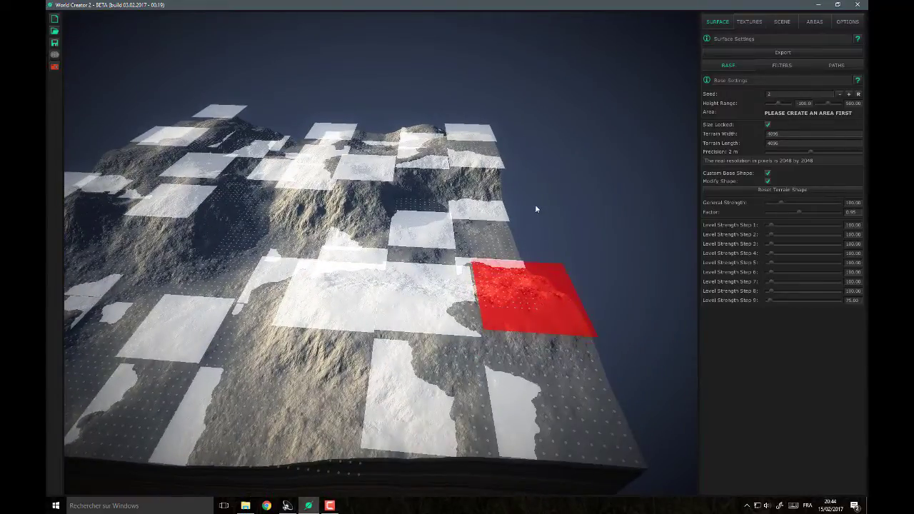
{"action": "left_click", "coordinate": [767, 180]}
{"action": "middle_click_drag", "start_coordinate": [338, 256], "coordinate": [415, 259]}
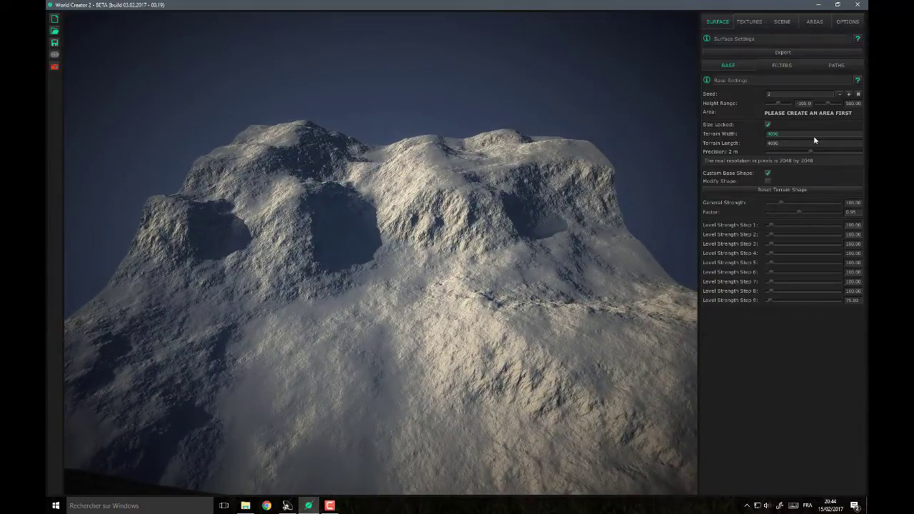
Step: Try neighbouring seeds for the terrain and set the seed to 4
{"action": "left_click", "coordinate": [848, 95]}
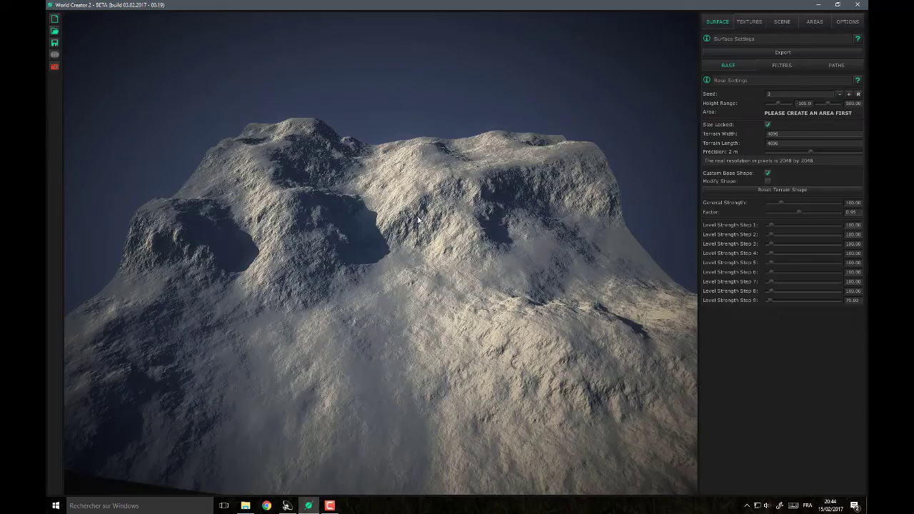
{"action": "left_click", "coordinate": [840, 94]}
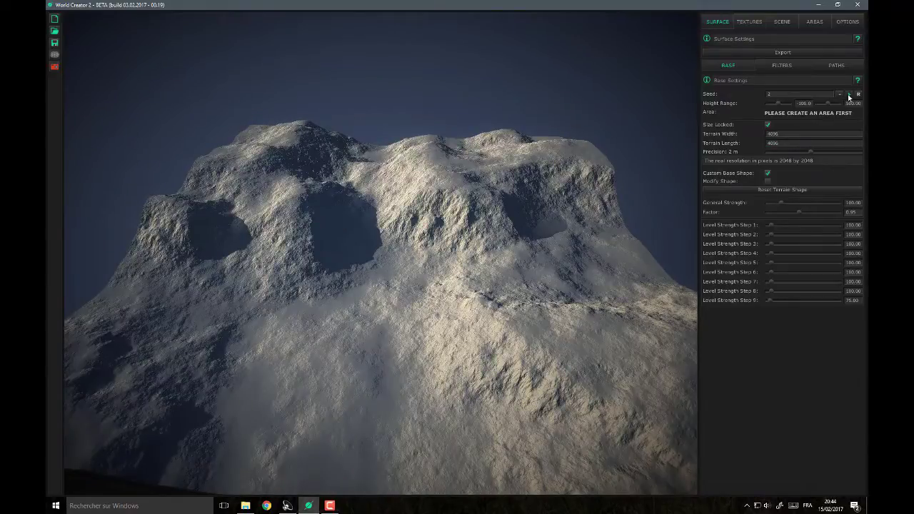
{"action": "left_click", "coordinate": [849, 94]}
{"action": "left_click", "coordinate": [849, 94]}
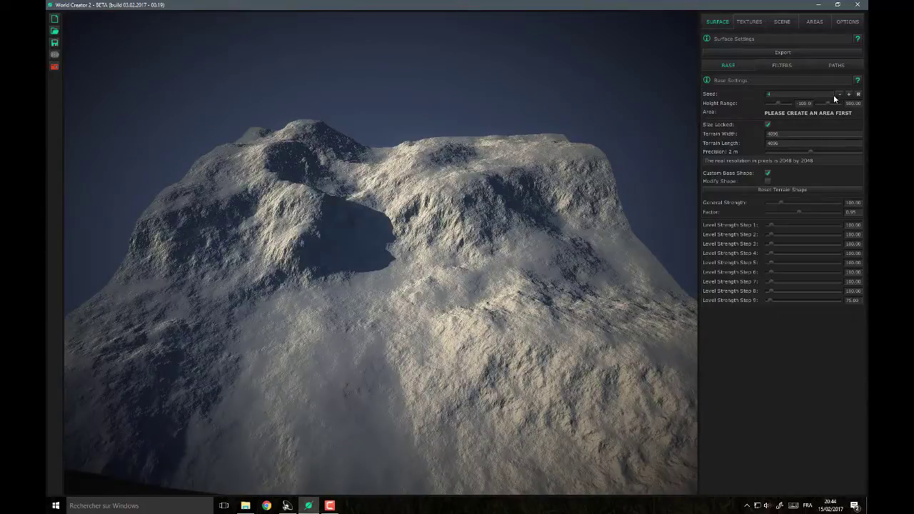
{"action": "left_click_drag", "start_coordinate": [397, 282], "coordinate": [423, 343]}
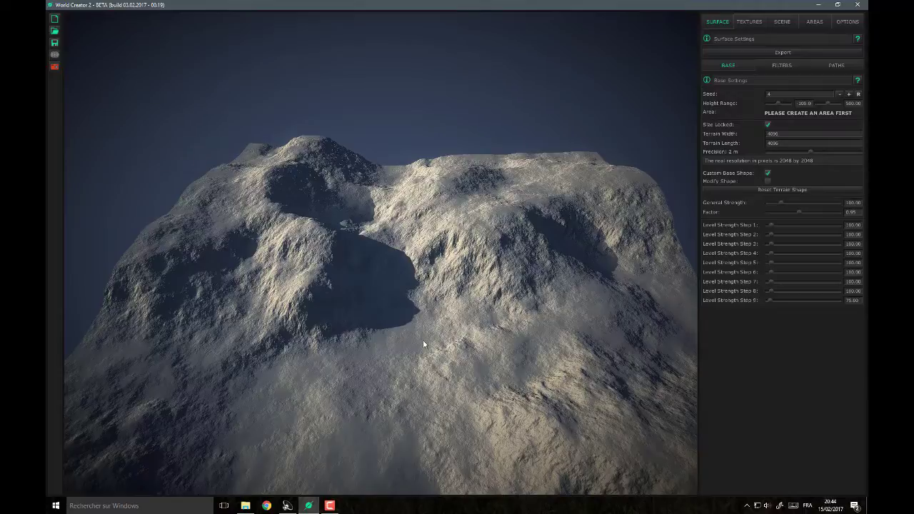
{"action": "mouse_move", "coordinate": [415, 376]}
{"action": "left_mouse_down"}
{"action": "mouse_move", "coordinate": [527, 381]}
{"action": "mouse_move", "coordinate": [402, 376]}
{"action": "left_mouse_up"}
{"action": "scroll", "coordinate": [402, 376], "scroll_direction": "up", "scroll_amount": 2}
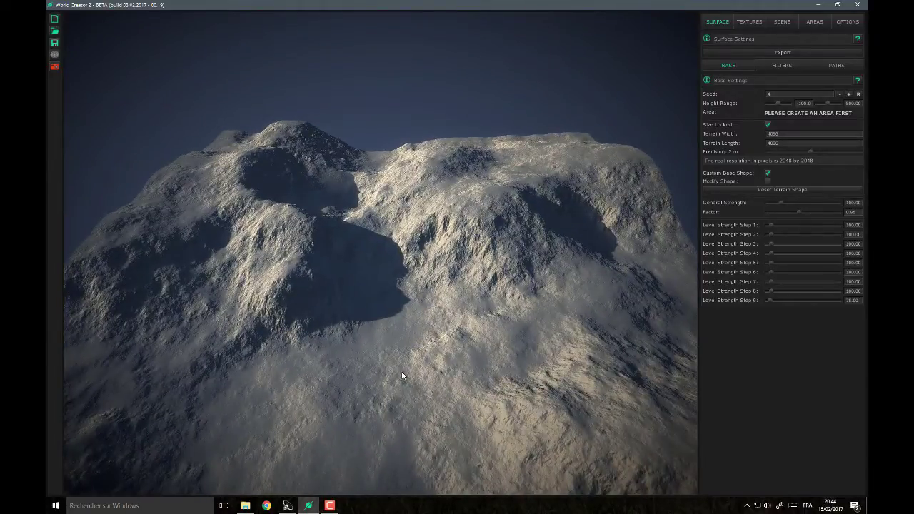
Step: Create a surface filter layer named Shape and add a Ridged filter to it
{"action": "left_click", "coordinate": [778, 65]}
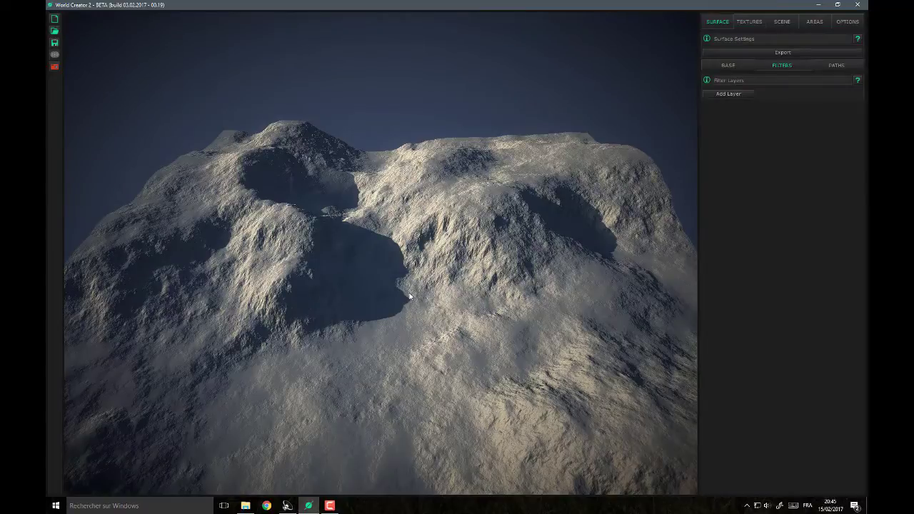
{"action": "left_click", "coordinate": [737, 94]}
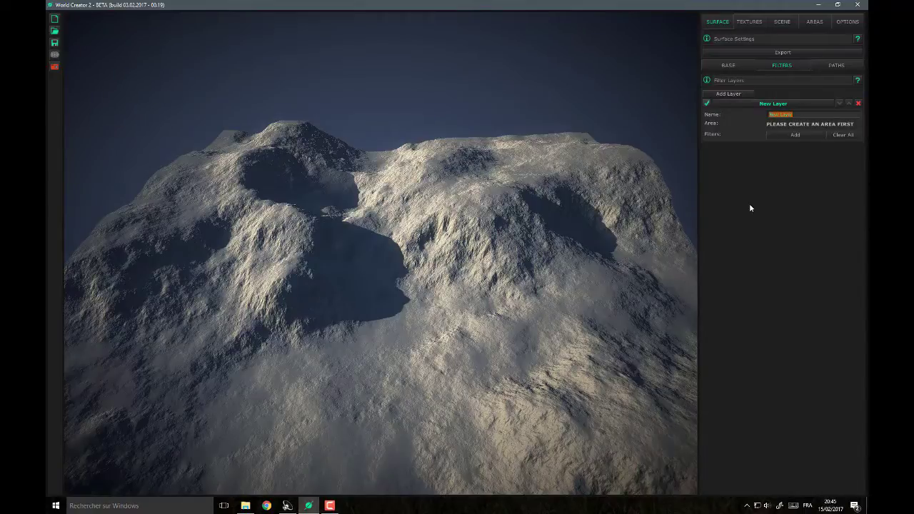
{"action": "type", "text": "Shape"}
{"action": "left_click", "coordinate": [806, 135]}
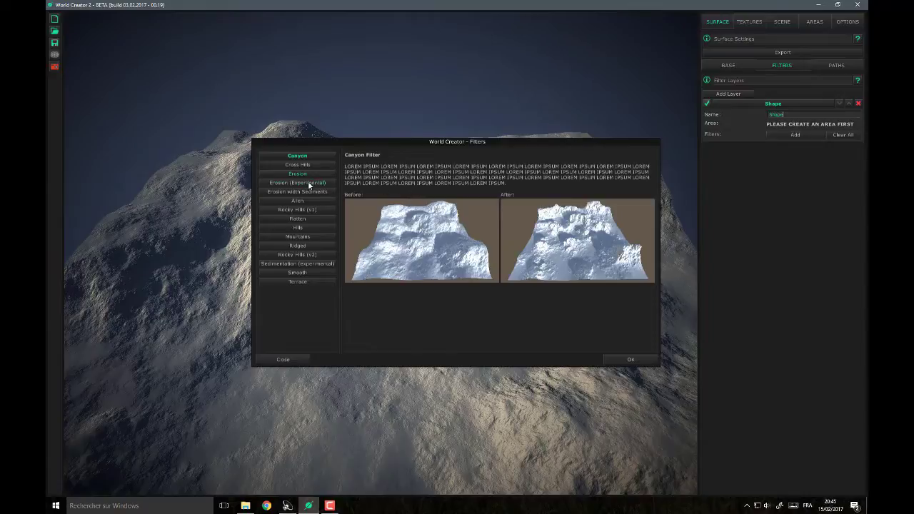
{"action": "left_click", "coordinate": [307, 245]}
{"action": "left_click", "coordinate": [621, 356]}
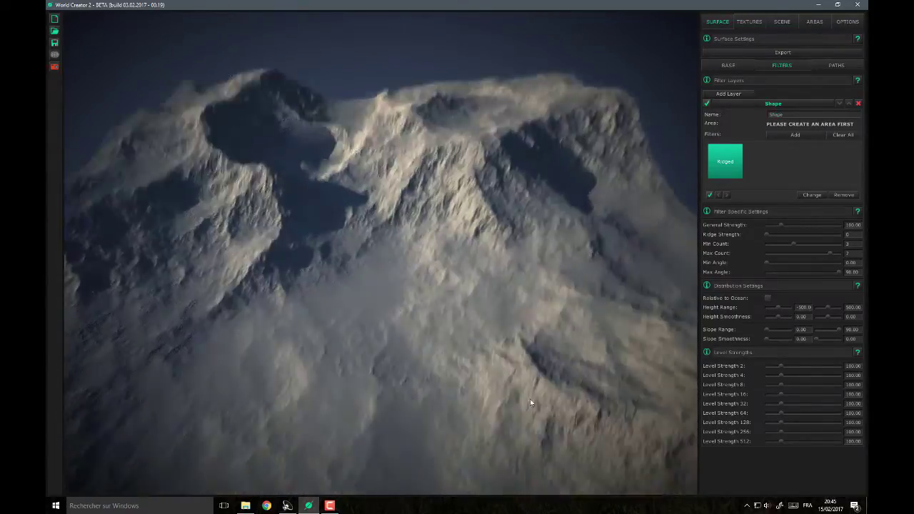
Step: Set the Ridged filter's general strength to about 115 and its ridge strength to 17
{"action": "right_click_drag", "start_coordinate": [530, 403], "coordinate": [378, 345]}
{"action": "key", "text": "w"}
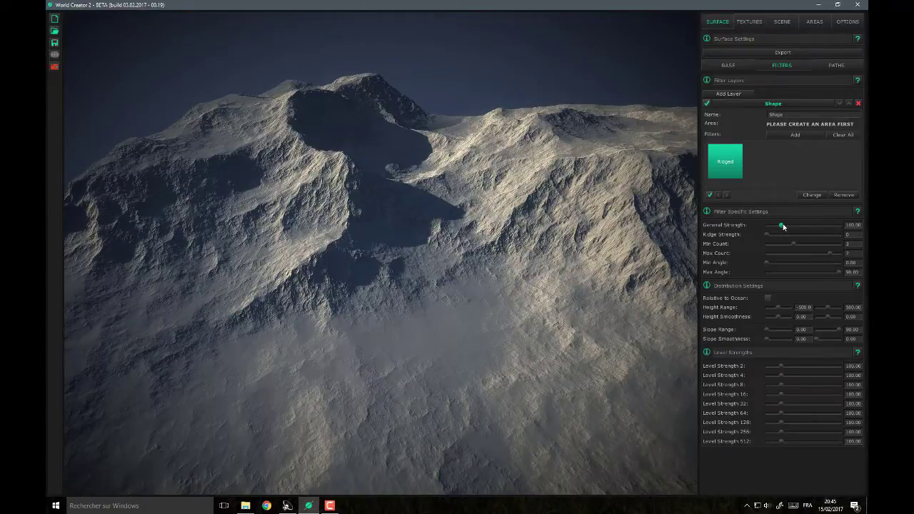
{"action": "left_click_drag", "start_coordinate": [782, 225], "coordinate": [800, 255]}
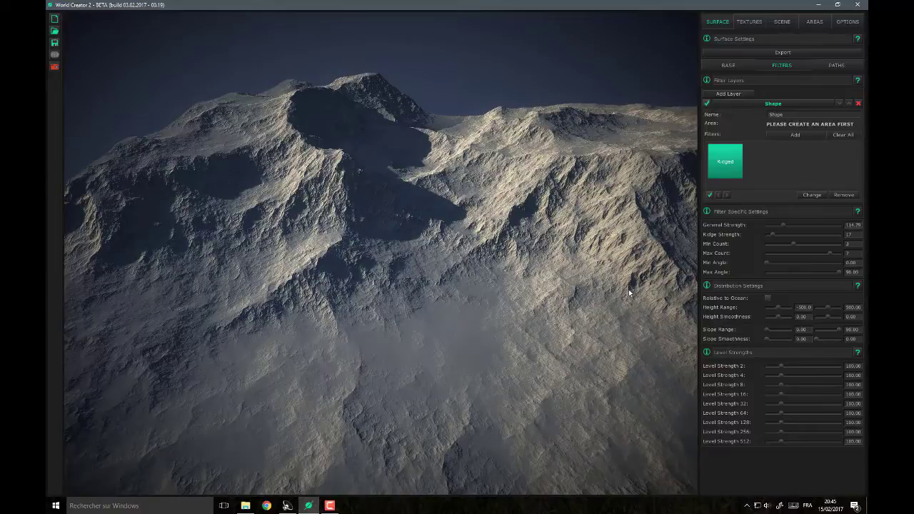
{"action": "scroll", "coordinate": [417, 210], "scroll_direction": "down", "scroll_amount": 2}
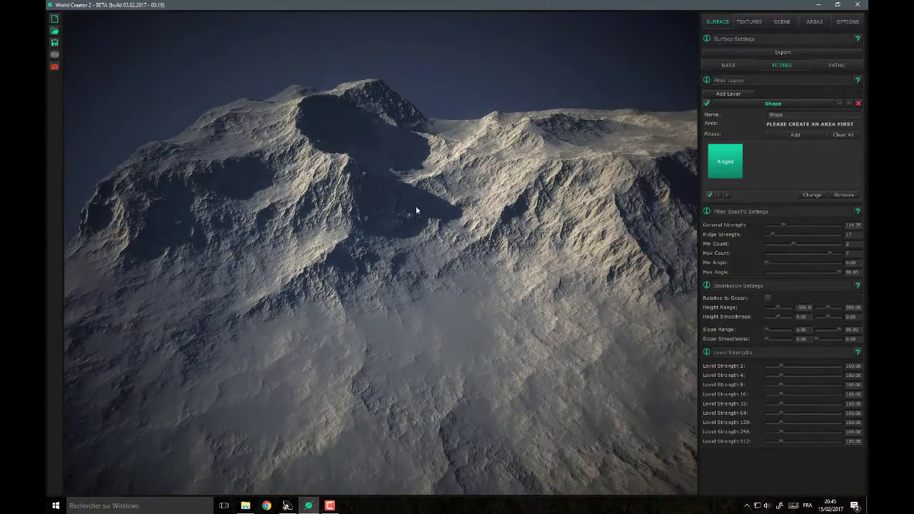
{"action": "scroll", "coordinate": [417, 210], "scroll_direction": "down", "scroll_amount": 2}
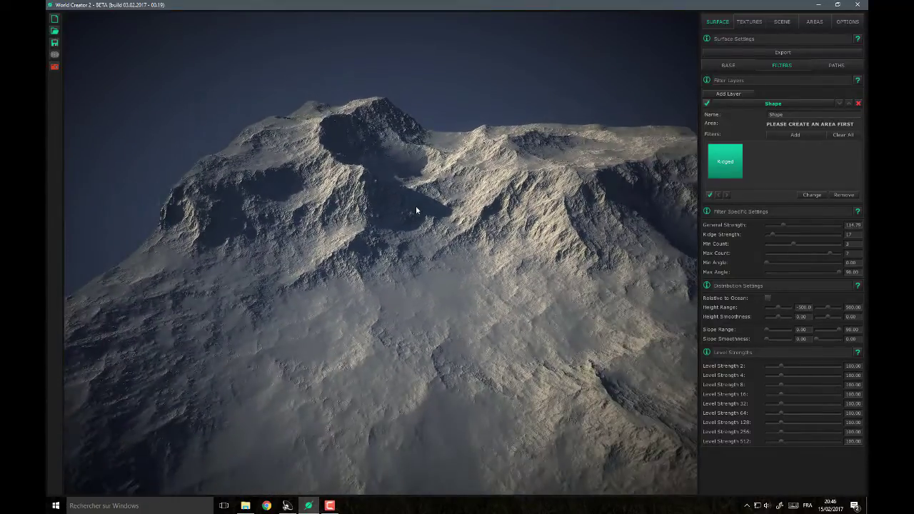
{"action": "scroll", "coordinate": [417, 210], "scroll_direction": "down", "scroll_amount": 3}
{"action": "scroll", "coordinate": [417, 210], "scroll_direction": "up", "scroll_amount": 5}
{"action": "mouse_move", "coordinate": [477, 242]}
{"action": "right_mouse_down"}
{"action": "mouse_move", "coordinate": [562, 241]}
{"action": "mouse_move", "coordinate": [493, 243]}
{"action": "right_mouse_up"}
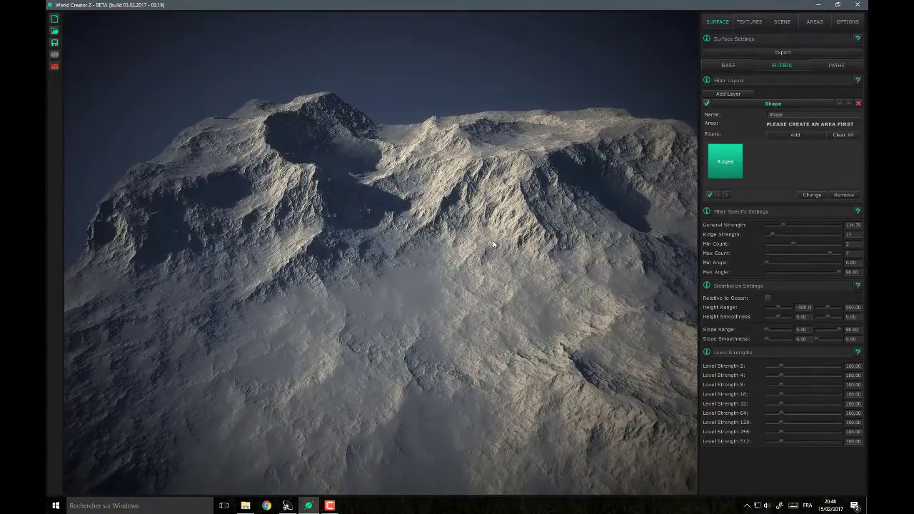
Step: Add a Mountains filter to the Shape layer after the Ridged filter
{"action": "left_click", "coordinate": [809, 134]}
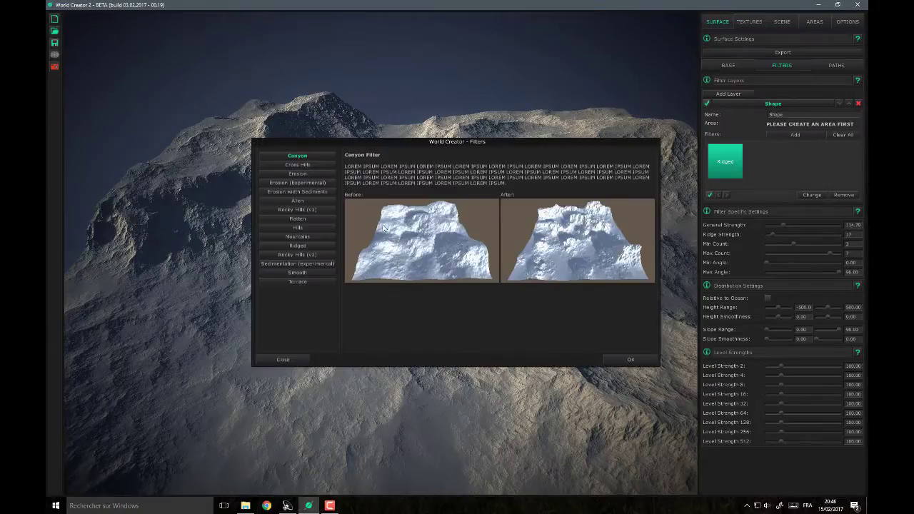
{"action": "left_click", "coordinate": [303, 236]}
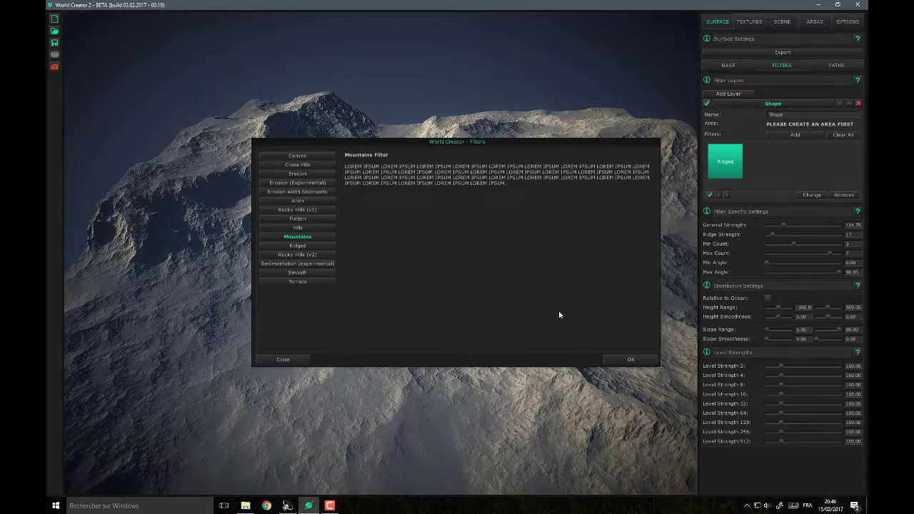
{"action": "left_click", "coordinate": [632, 360]}
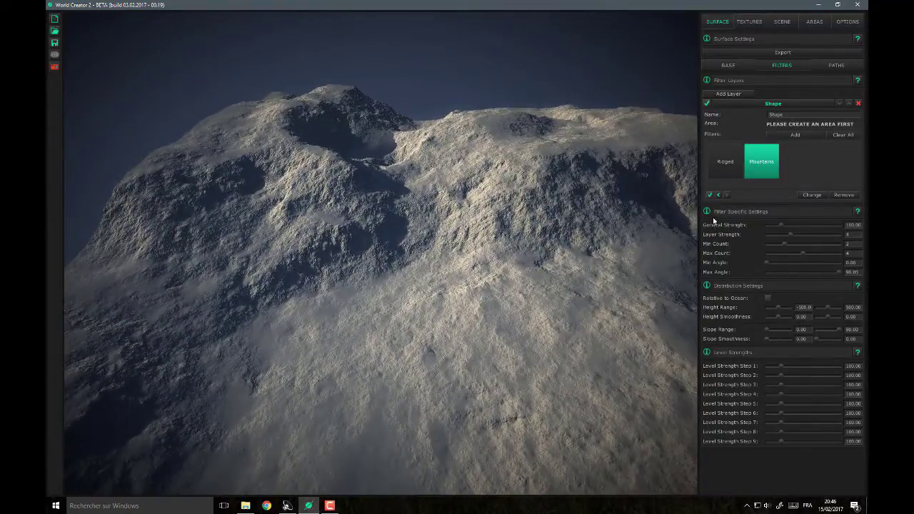
Step: Preview the terrain with the Mountains filter disabled and with it placed before Ridged, restoring the original state each time
{"action": "left_click", "coordinate": [710, 195]}
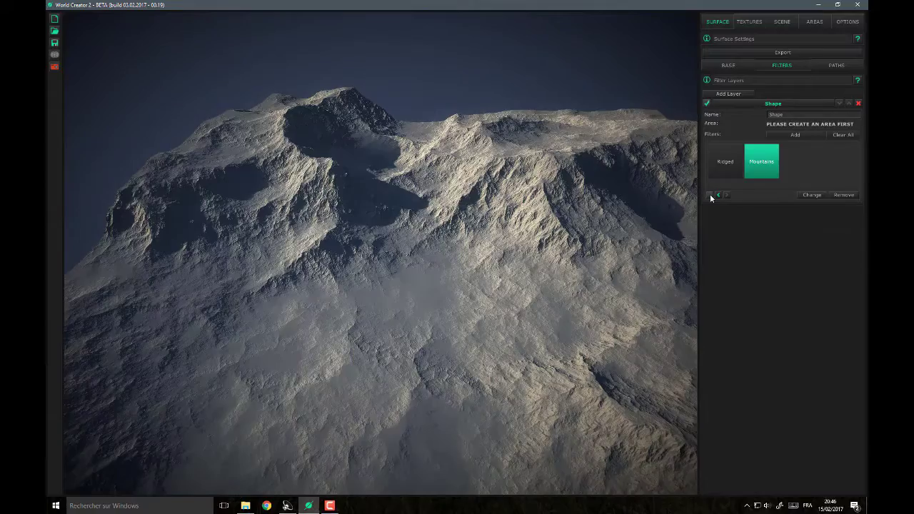
{"action": "left_click", "coordinate": [710, 194]}
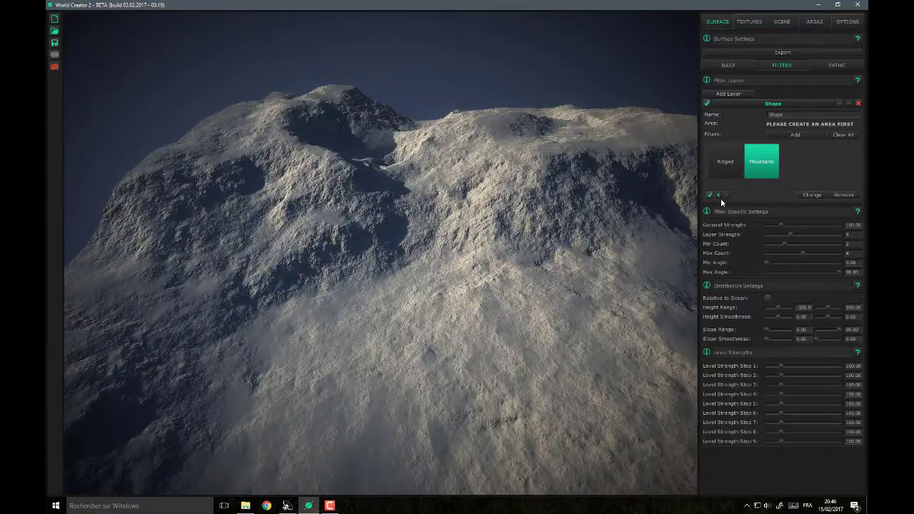
{"action": "left_click", "coordinate": [721, 195]}
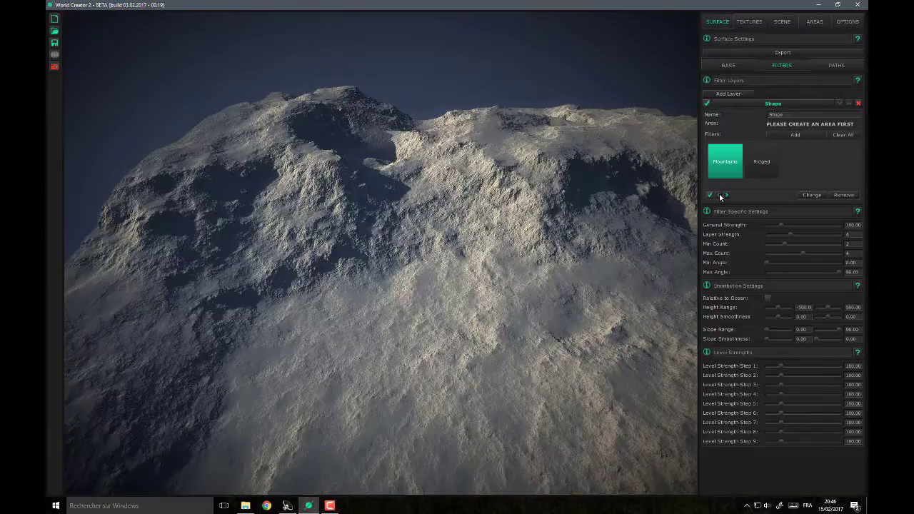
{"action": "left_click", "coordinate": [727, 195]}
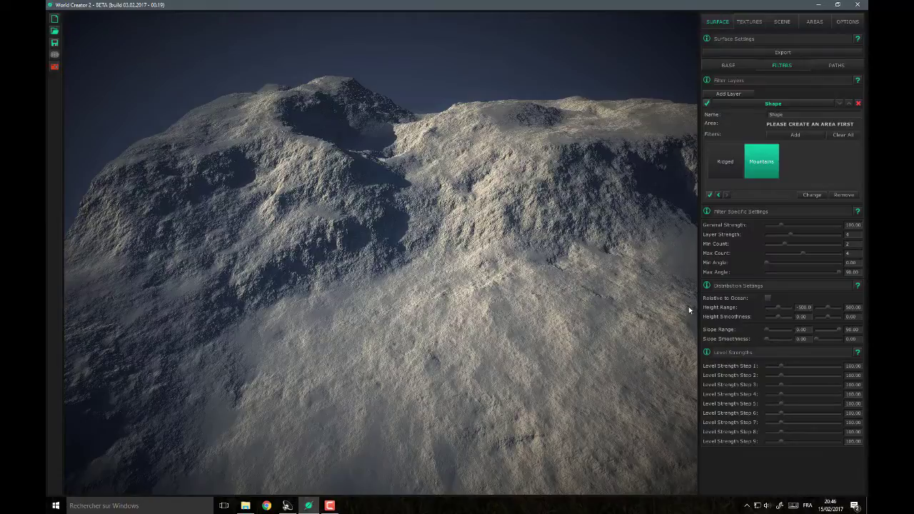
Step: Limit the Mountains filter to a maximum height of 150 with an upper height smoothness of 0.50
{"action": "left_click", "coordinate": [853, 307]}
{"action": "type", "text": "150"}
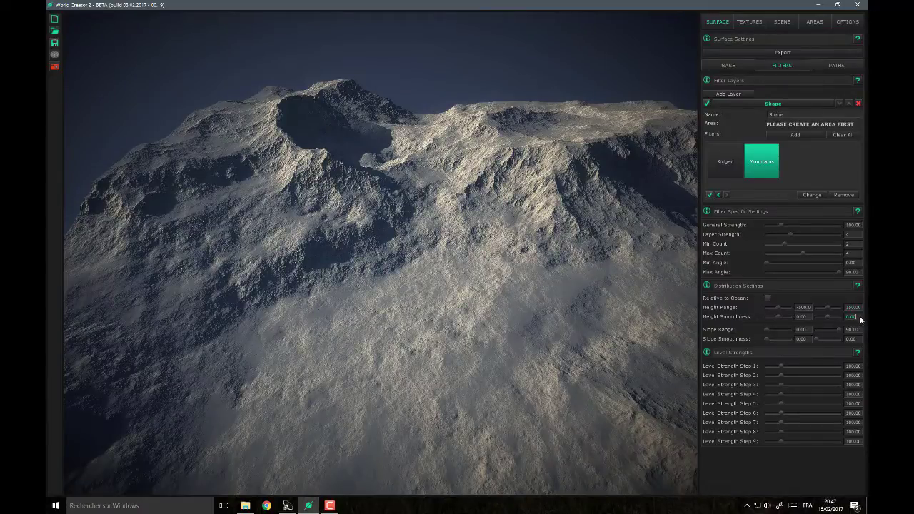
{"action": "left_click", "coordinate": [829, 319]}
{"action": "left_click", "coordinate": [851, 308]}
{"action": "type", "text": "150"}
{"action": "key", "text": "Tab"}
{"action": "left_click_drag", "start_coordinate": [397, 318], "coordinate": [443, 337]}
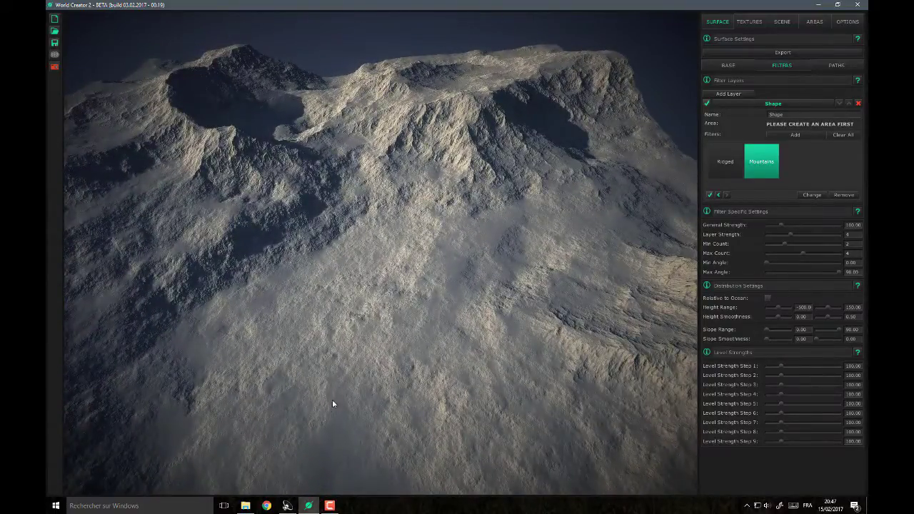
{"action": "scroll", "coordinate": [367, 316], "scroll_direction": "up", "scroll_amount": 2}
{"action": "scroll", "coordinate": [366, 316], "scroll_direction": "down", "scroll_amount": 2}
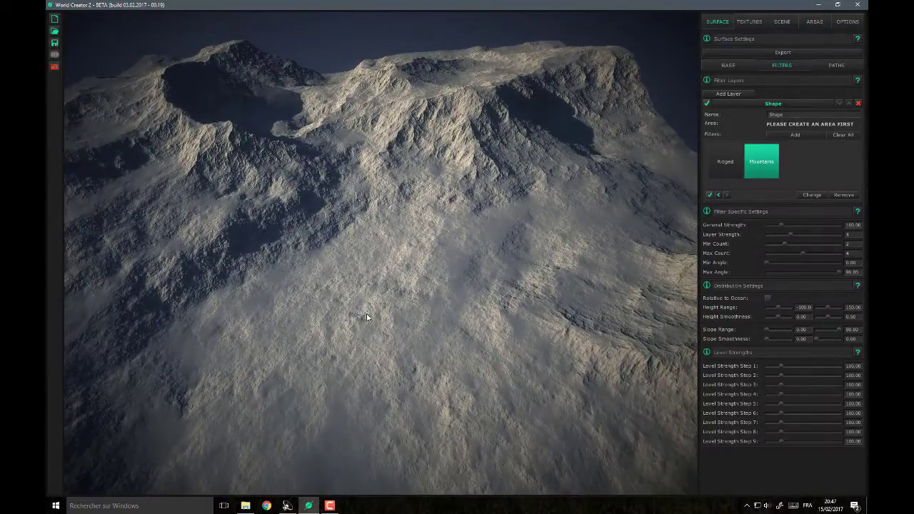
Step: Add a Smooth filter to the Shape layer after the Mountains filter
{"action": "left_click", "coordinate": [807, 140]}
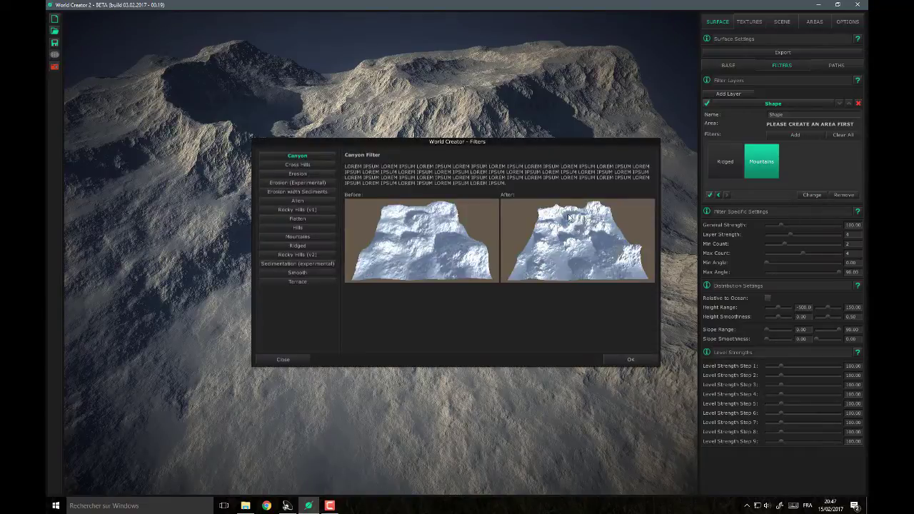
{"action": "left_click", "coordinate": [297, 273]}
{"action": "left_click", "coordinate": [624, 361]}
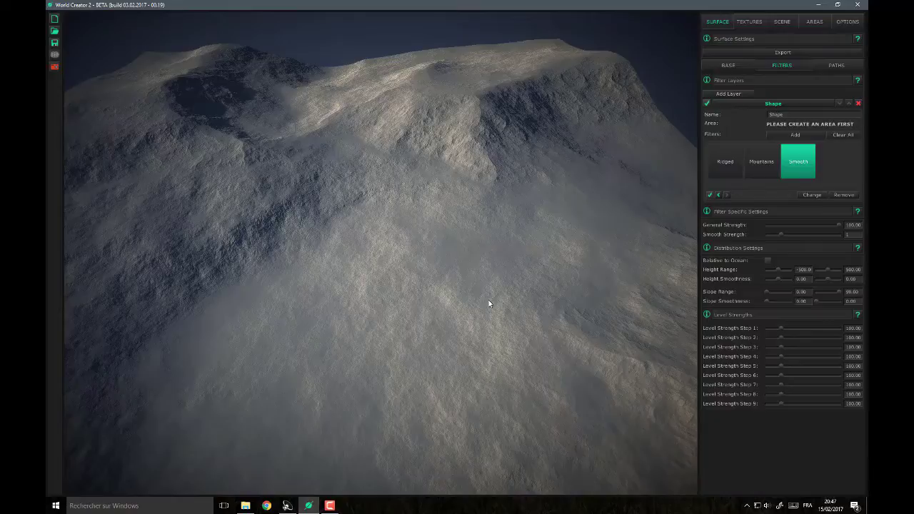
Step: Limit the Smooth filter to a maximum height of 70
{"action": "left_click", "coordinate": [854, 270]}
{"action": "type", "text": "1"}
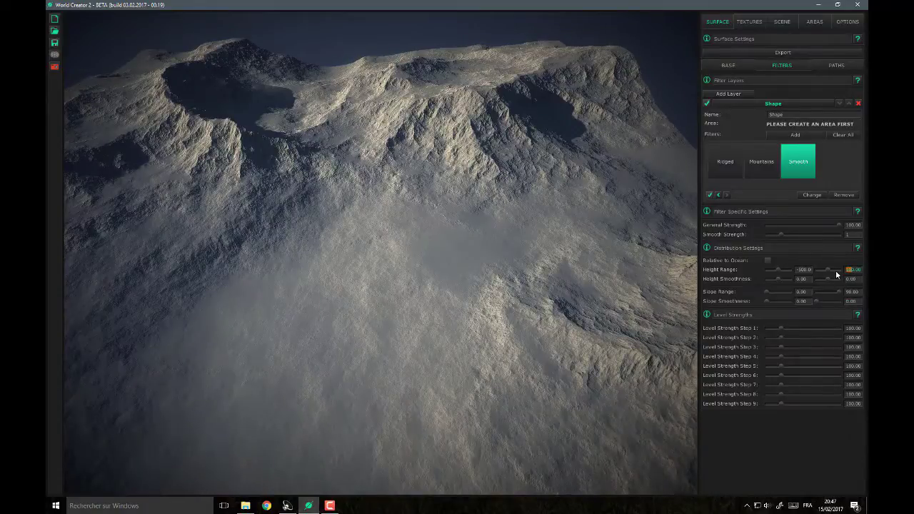
{"action": "key", "text": "Return"}
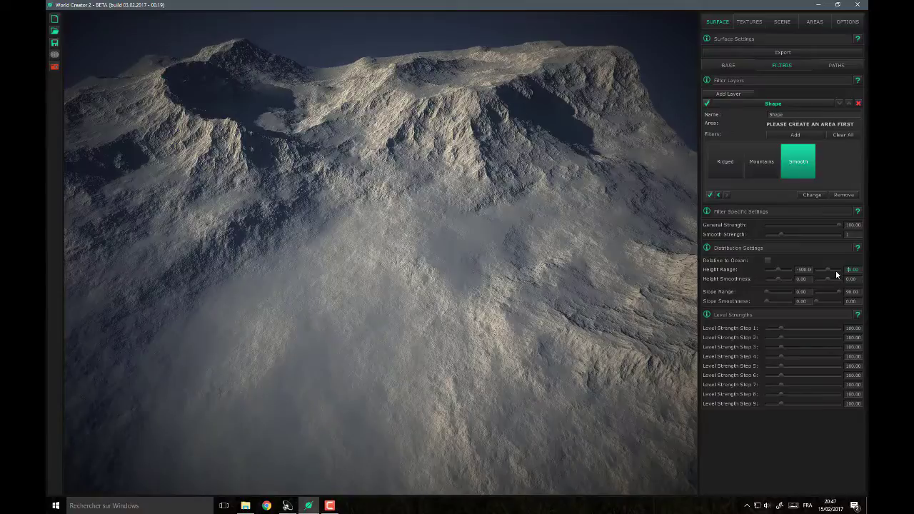
{"action": "left_click_drag", "start_coordinate": [481, 272], "coordinate": [593, 265]}
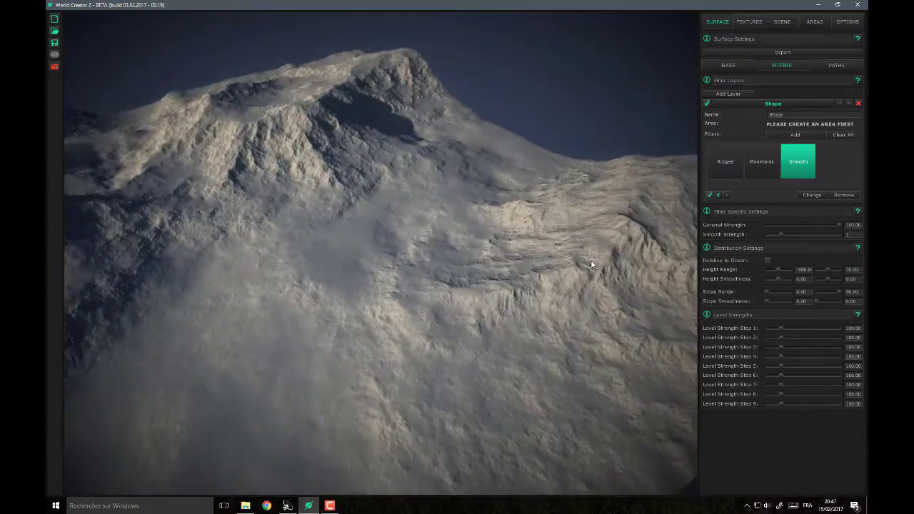
Step: Compare the terrain with the Smooth filter disabled and enabled, leaving it enabled
{"action": "left_click", "coordinate": [711, 194]}
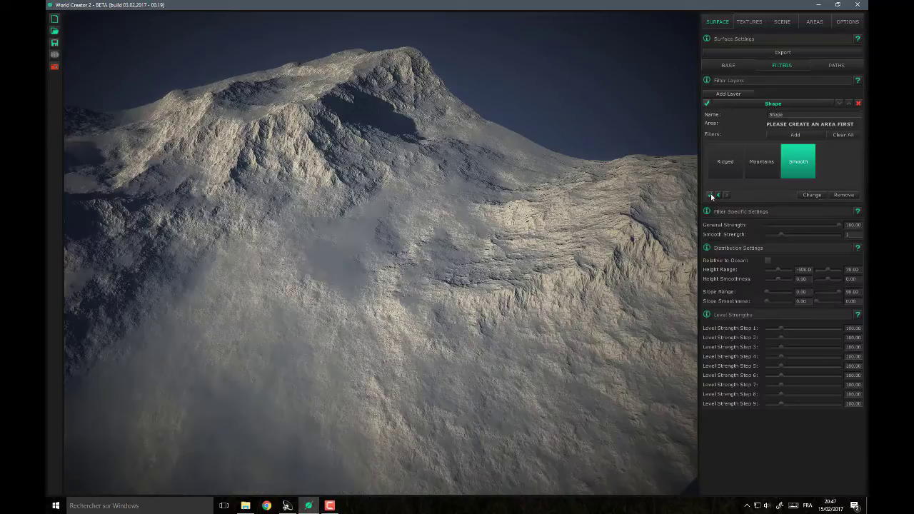
{"action": "left_click", "coordinate": [711, 194]}
{"action": "left_click", "coordinate": [711, 195]}
{"action": "left_click", "coordinate": [711, 194]}
{"action": "left_click", "coordinate": [710, 194]}
Step: Set the Smooth filter's general strength to about 52 and its upper height smoothness to 0.50
{"action": "left_click_drag", "start_coordinate": [840, 225], "coordinate": [805, 237]}
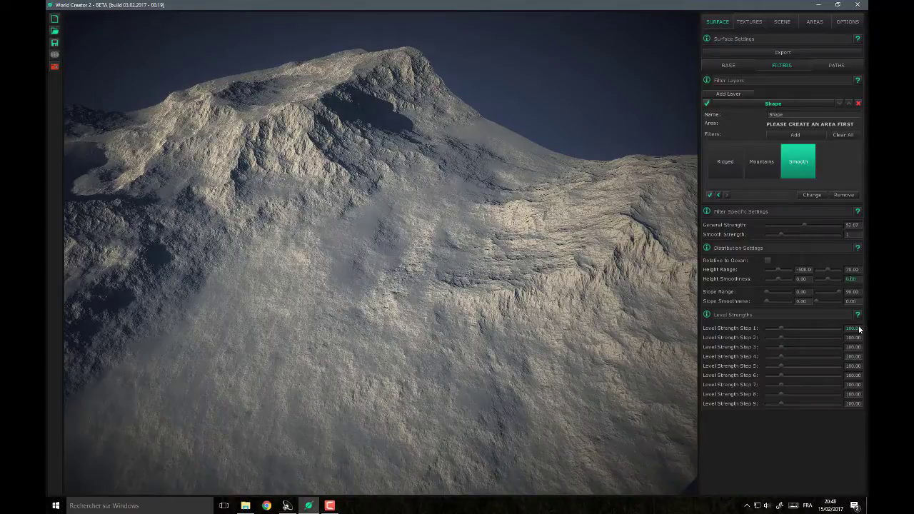
{"action": "left_click_drag", "start_coordinate": [418, 322], "coordinate": [174, 285]}
{"action": "left_click_drag", "start_coordinate": [309, 303], "coordinate": [423, 309]}
{"action": "scroll", "coordinate": [423, 309], "scroll_direction": "up", "scroll_amount": 2}
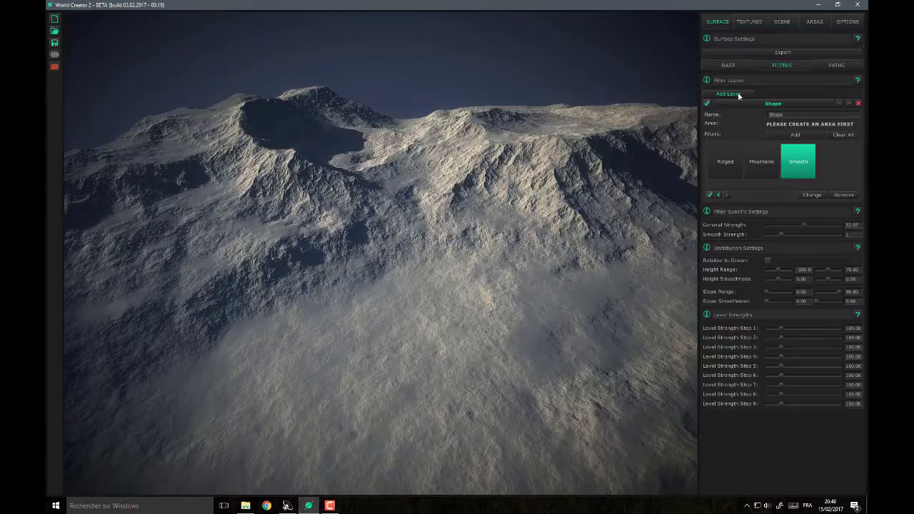
Step: Add a second filter layer and name it Erosion
{"action": "left_click", "coordinate": [739, 96]}
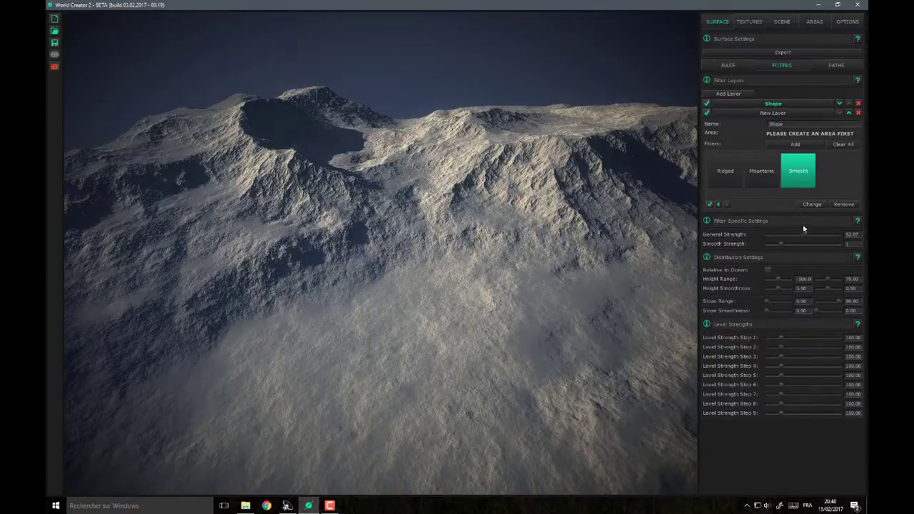
{"action": "left_click", "coordinate": [779, 115]}
{"action": "left_click", "coordinate": [785, 124]}
{"action": "type", "text": "Erosion"}
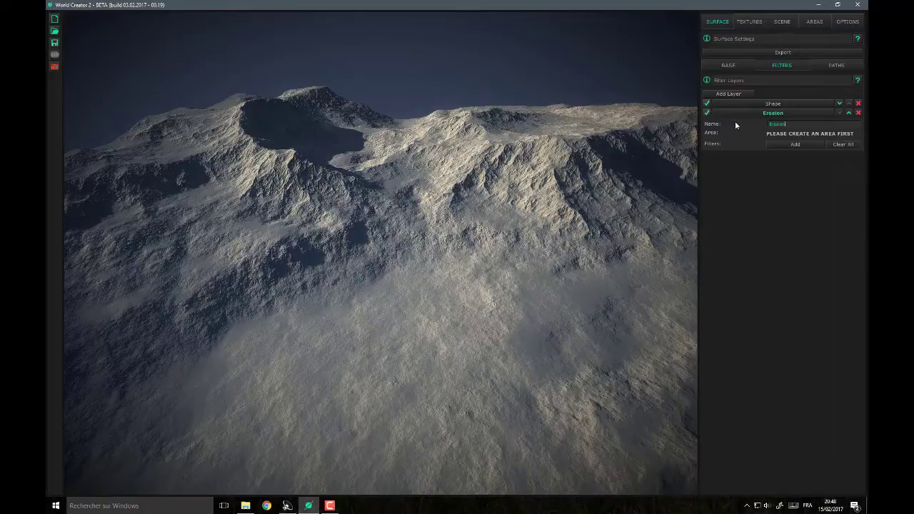
Step: Add an Erosion width Sediments filter to the Erosion layer and compare the terrain with the filter disabled and enabled
{"action": "left_click", "coordinate": [792, 145]}
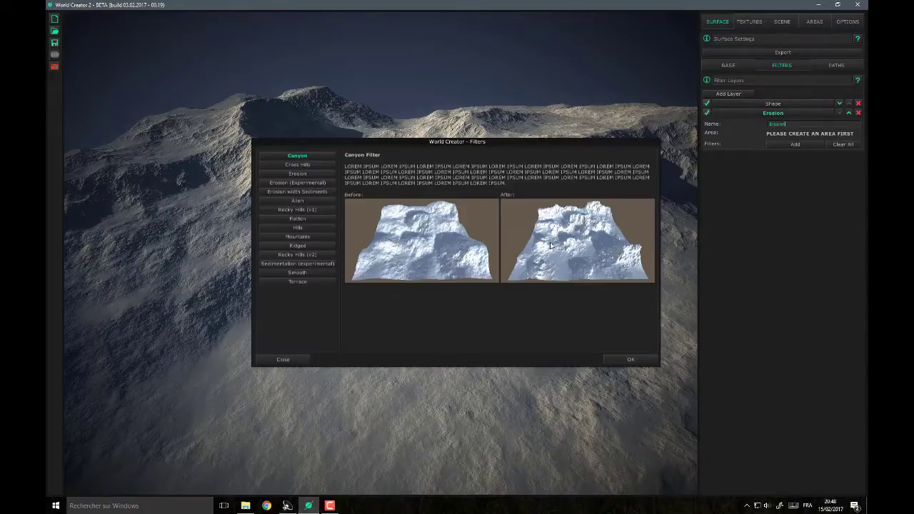
{"action": "left_click", "coordinate": [293, 192]}
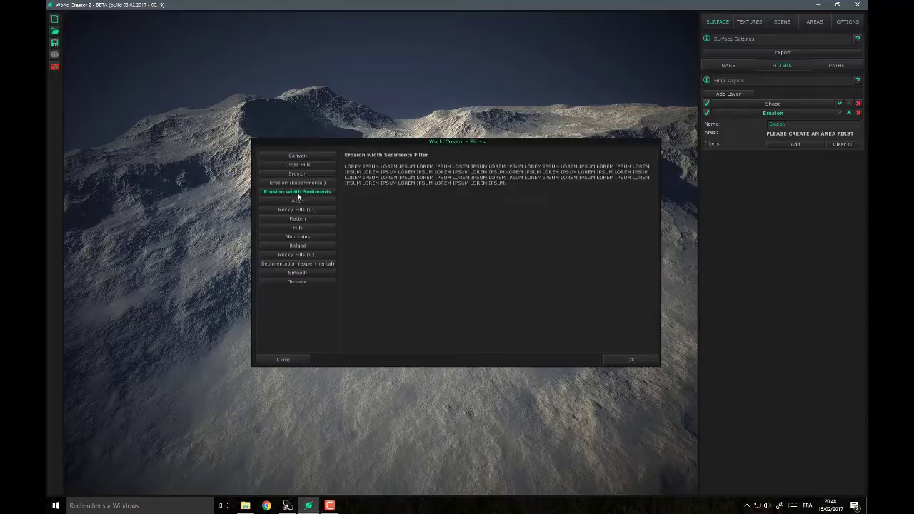
{"action": "left_click", "coordinate": [639, 362]}
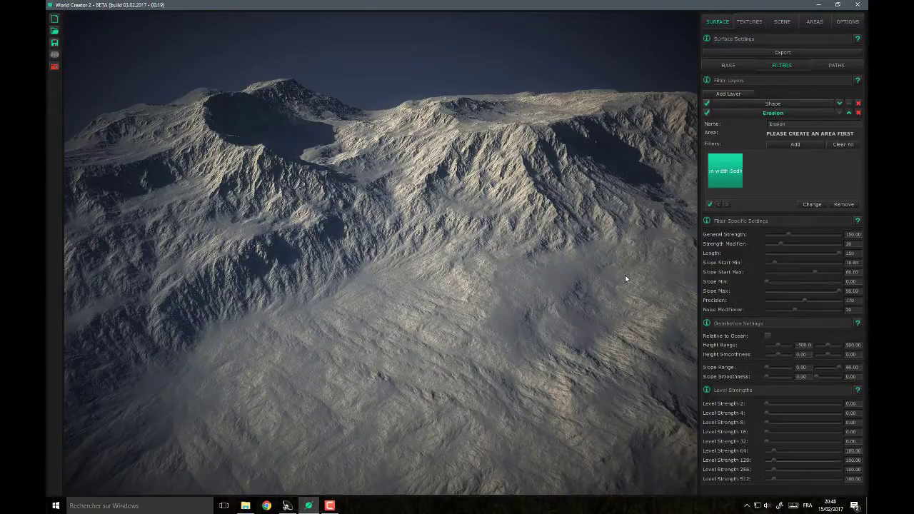
{"action": "left_click", "coordinate": [710, 205]}
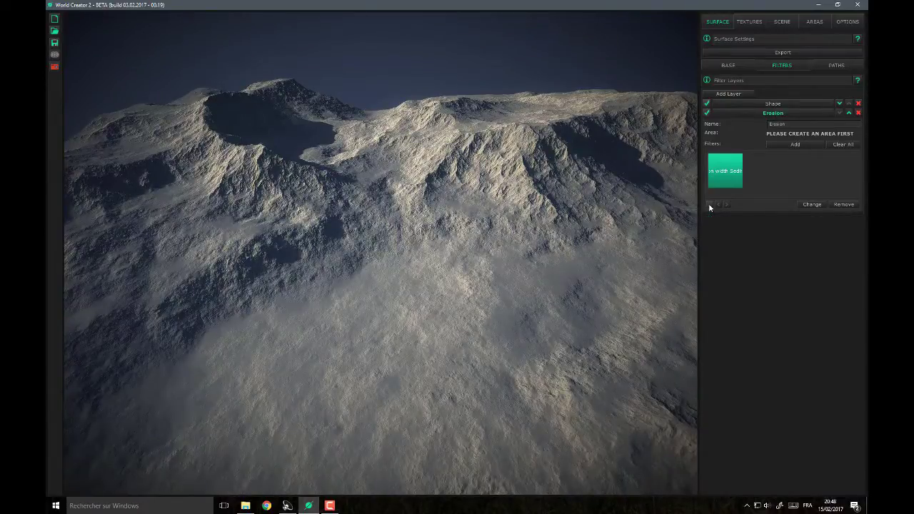
{"action": "left_click", "coordinate": [709, 205]}
Step: Restrict the Erosion width Sediments filter to heights above 50
{"action": "right_click_drag", "start_coordinate": [380, 338], "coordinate": [461, 362]}
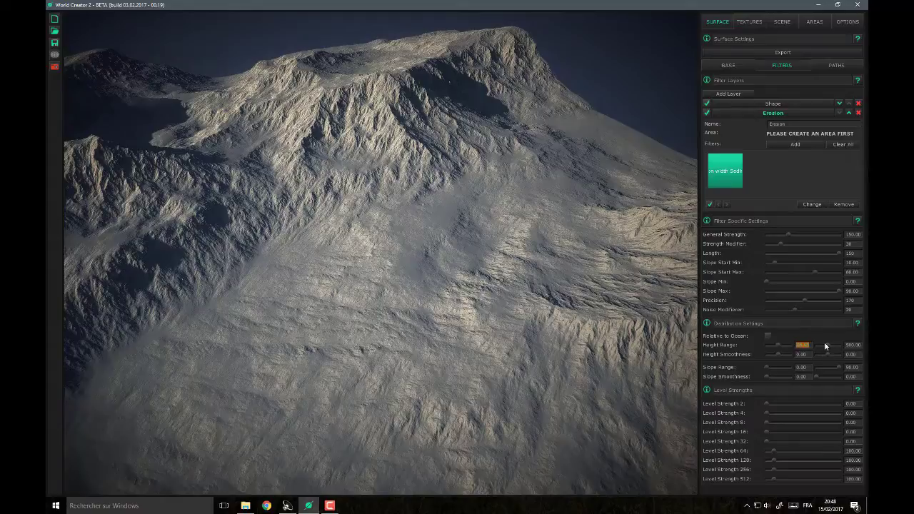
{"action": "type", "text": "50"}
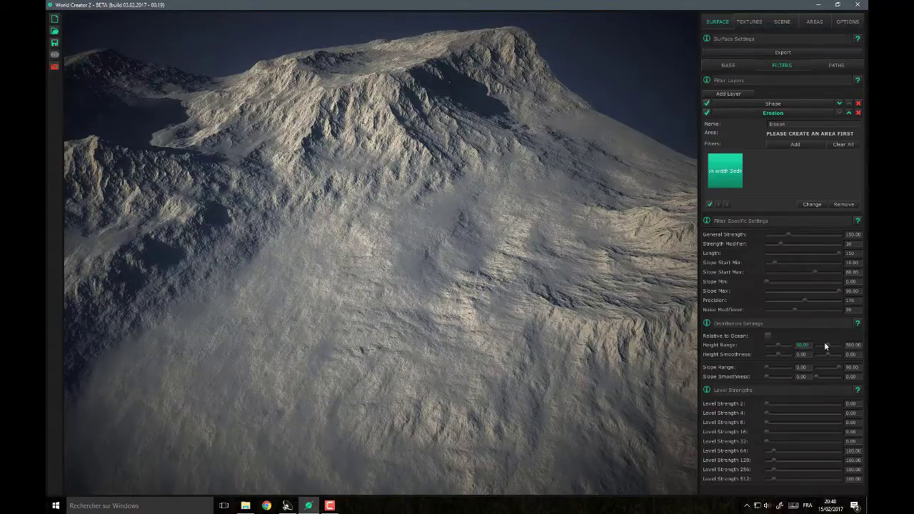
{"action": "left_click_drag", "start_coordinate": [549, 313], "coordinate": [577, 313]}
{"action": "right_click_drag", "start_coordinate": [577, 316], "coordinate": [391, 288]}
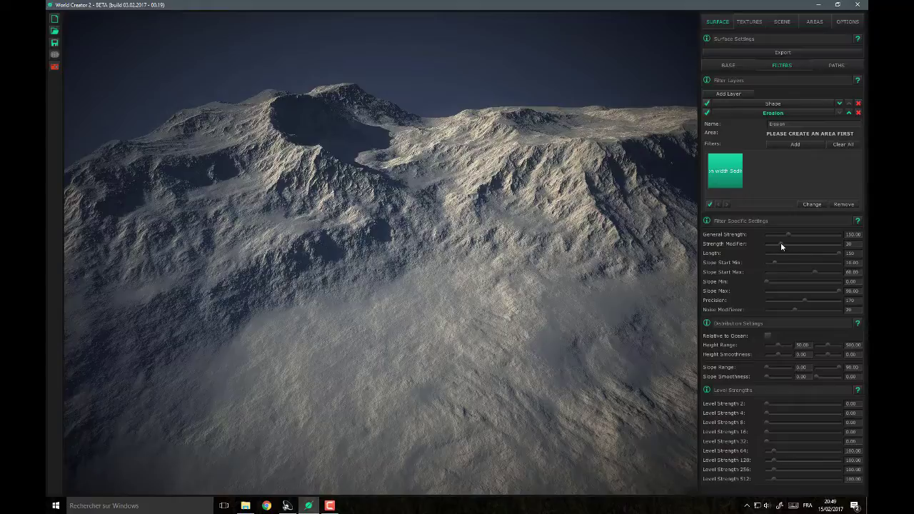
Step: Set the erosion filter's strength modifier to 57 and its lower height smoothness to about 30, then inspect the slopes
{"action": "left_click_drag", "start_coordinate": [781, 245], "coordinate": [794, 251]}
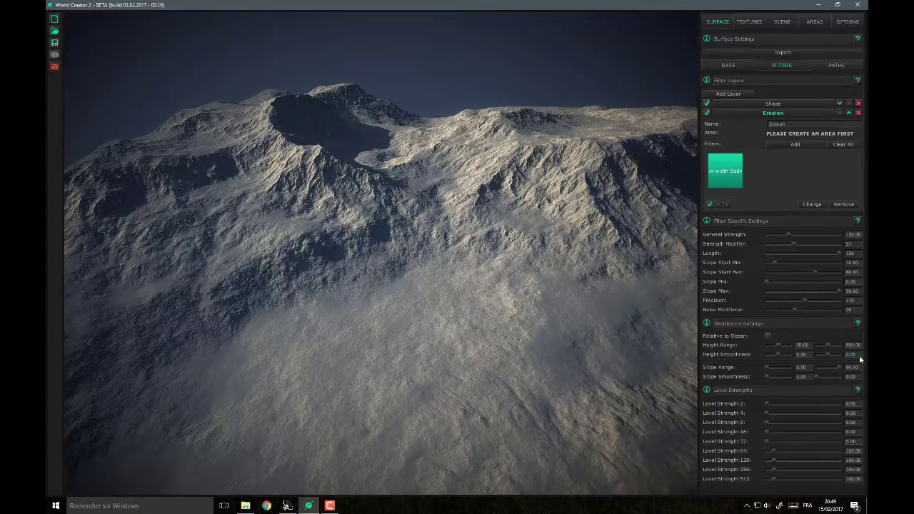
{"action": "left_click_drag", "start_coordinate": [857, 355], "coordinate": [785, 353]}
{"action": "type", "text": "0.50"}
{"action": "mouse_move", "coordinate": [807, 355]}
{"action": "left_mouse_down"}
{"action": "mouse_move", "coordinate": [778, 353]}
{"action": "mouse_move", "coordinate": [813, 356]}
{"action": "left_mouse_up"}
{"action": "right_click_drag", "start_coordinate": [423, 320], "coordinate": [68, 283]}
{"action": "scroll", "coordinate": [471, 329], "scroll_direction": "up", "scroll_amount": 5}
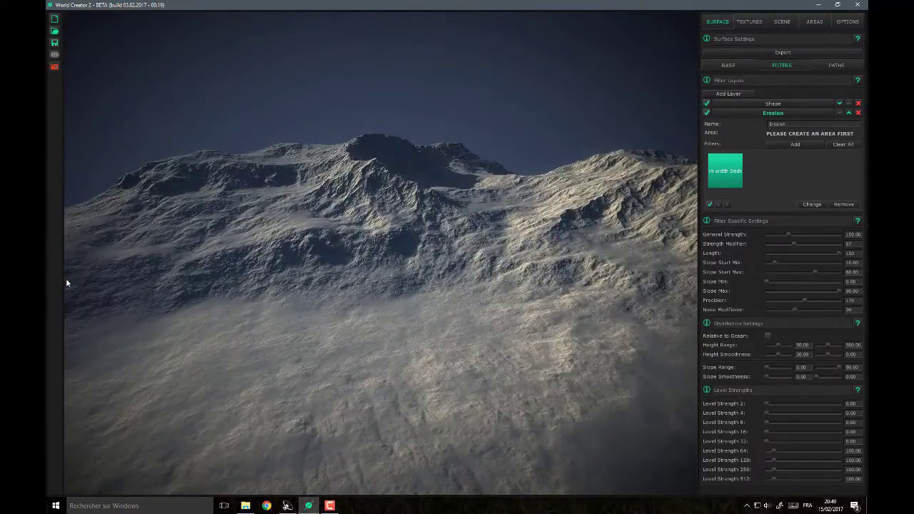
{"action": "right_click_drag", "start_coordinate": [157, 315], "coordinate": [353, 245]}
{"action": "right_click_drag", "start_coordinate": [433, 321], "coordinate": [412, 340]}
{"action": "key", "text": "w"}
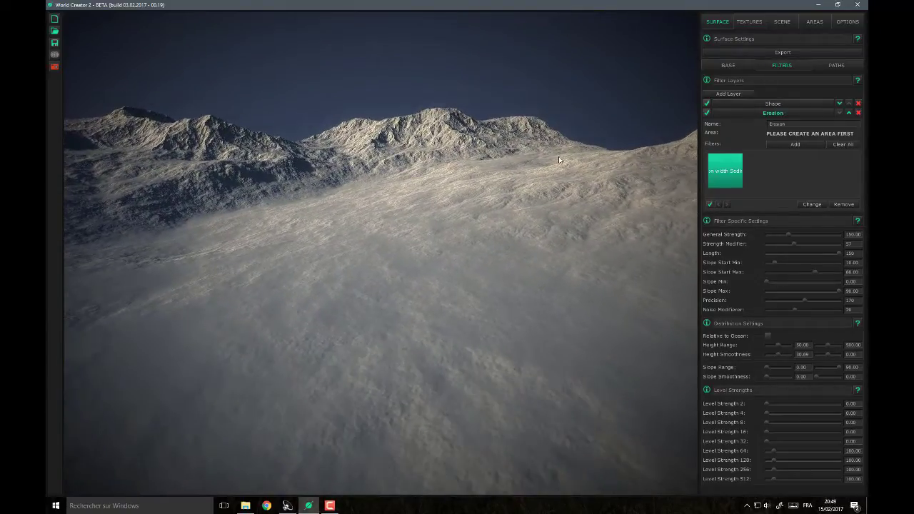
Step: Add a texture layer to the terrain and name it Ground
{"action": "left_click", "coordinate": [750, 22]}
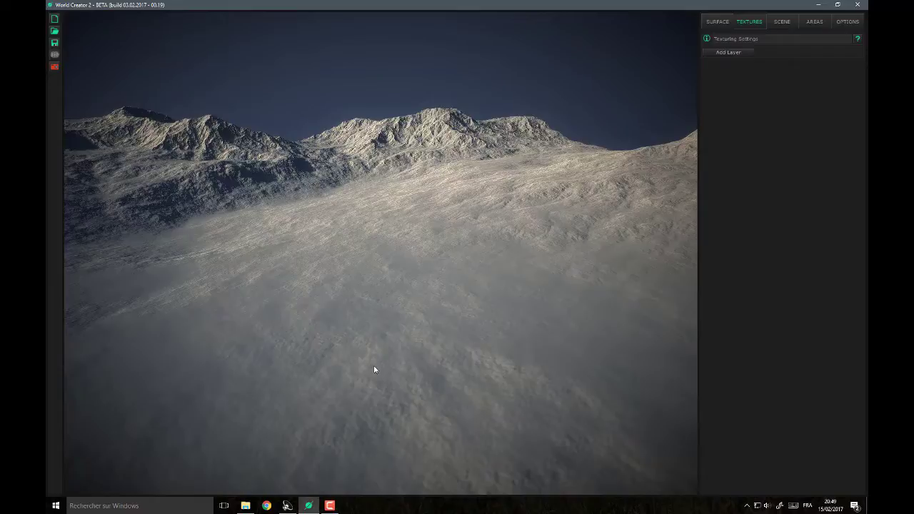
{"action": "key", "text": "s"}
{"action": "right_click_drag", "start_coordinate": [373, 366], "coordinate": [320, 370]}
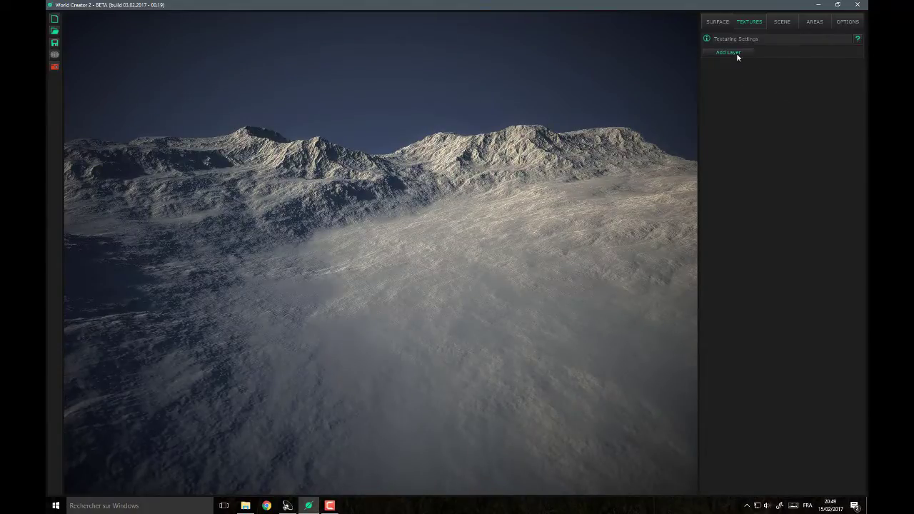
{"action": "left_click", "coordinate": [729, 52]}
{"action": "left_click", "coordinate": [797, 75]}
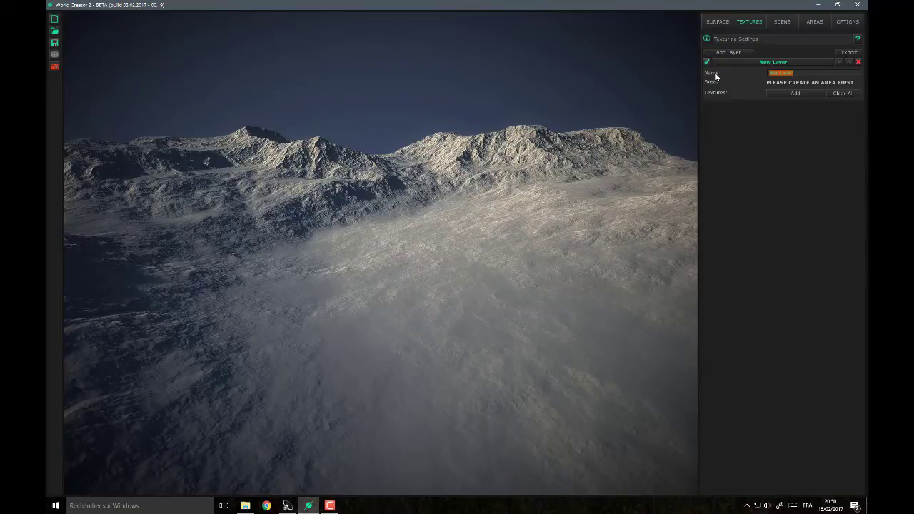
{"action": "type", "text": "Mou"}
{"action": "key", "text": "BackSpace"}
{"action": "key", "text": "BackSpace"}
{"action": "key", "text": "BackSpace"}
{"action": "type", "text": "Ground"}
Step: Add the ground_rockymud_1k_diff texture with its normal and displacement maps to the Ground layer
{"action": "left_click", "coordinate": [789, 93]}
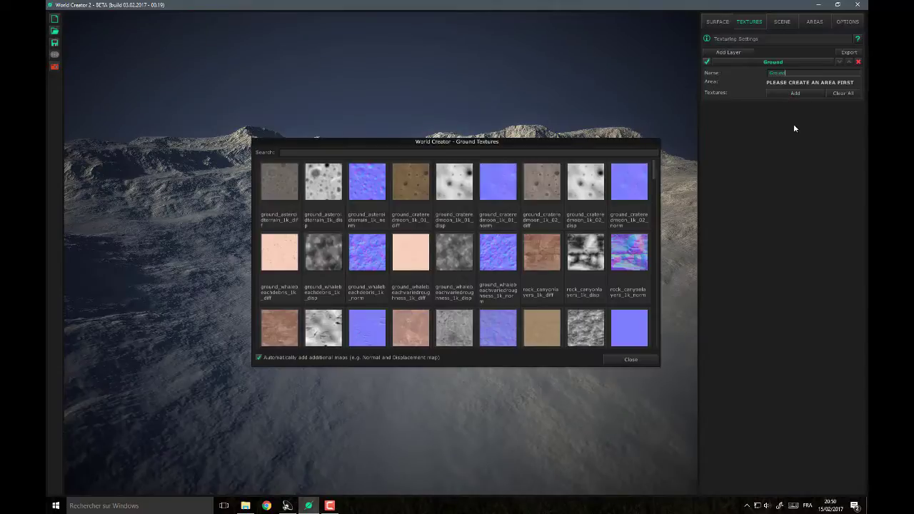
{"action": "scroll", "coordinate": [577, 229], "scroll_direction": "down", "scroll_amount": 10}
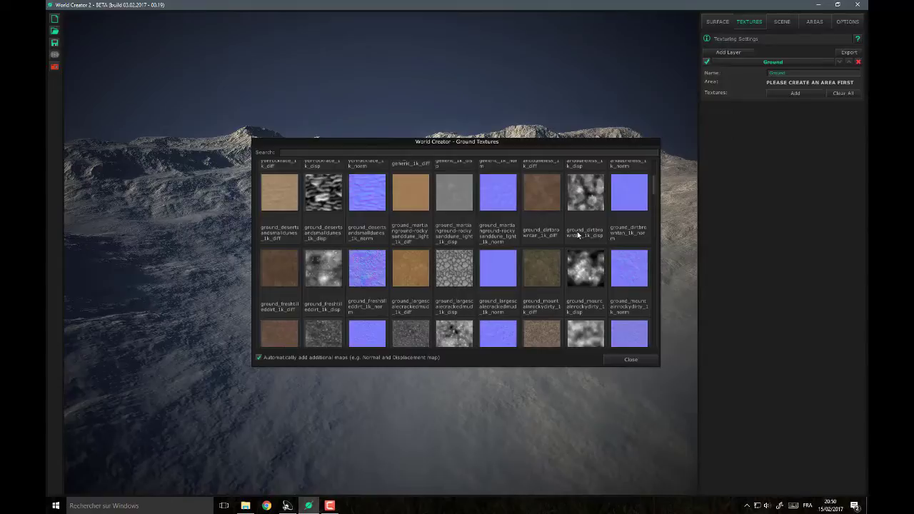
{"action": "scroll", "coordinate": [577, 235], "scroll_direction": "down", "scroll_amount": 8}
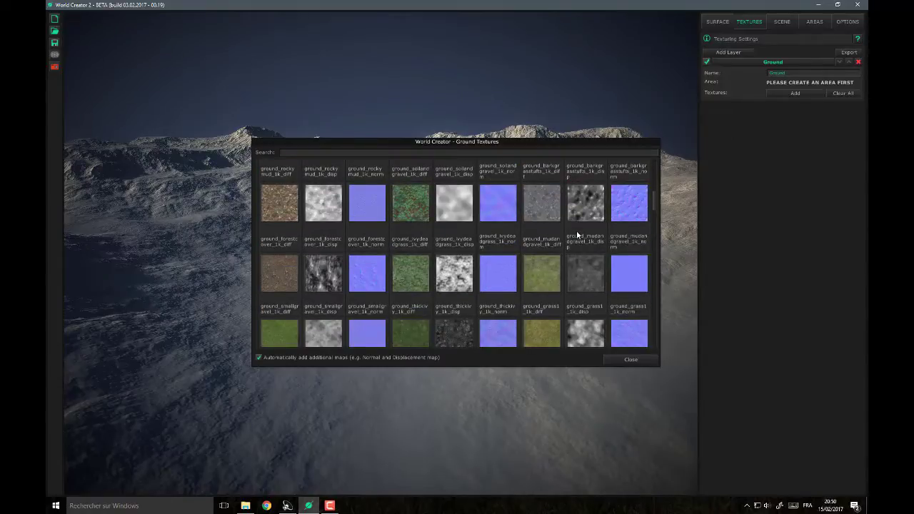
{"action": "scroll", "coordinate": [577, 235], "scroll_direction": "up", "scroll_amount": 8}
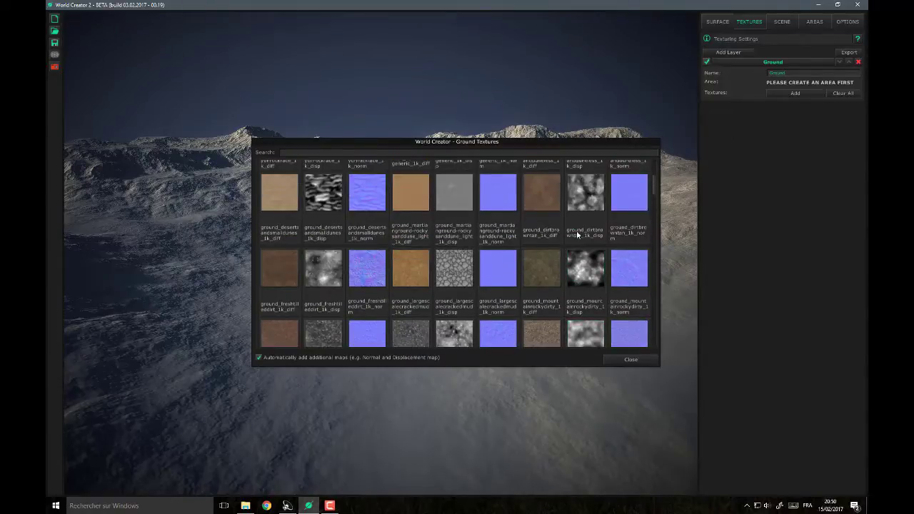
{"action": "scroll", "coordinate": [415, 268], "scroll_direction": "down", "scroll_amount": 1}
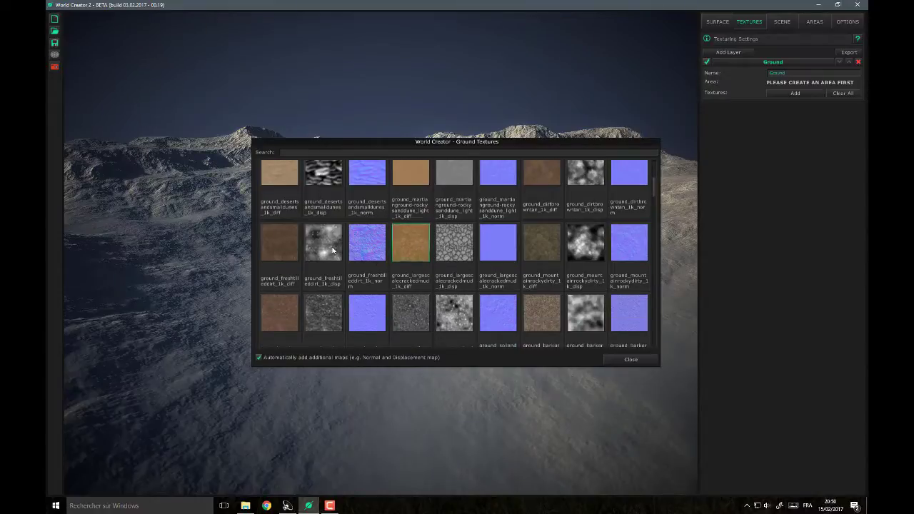
{"action": "scroll", "coordinate": [293, 287], "scroll_direction": "down", "scroll_amount": 1}
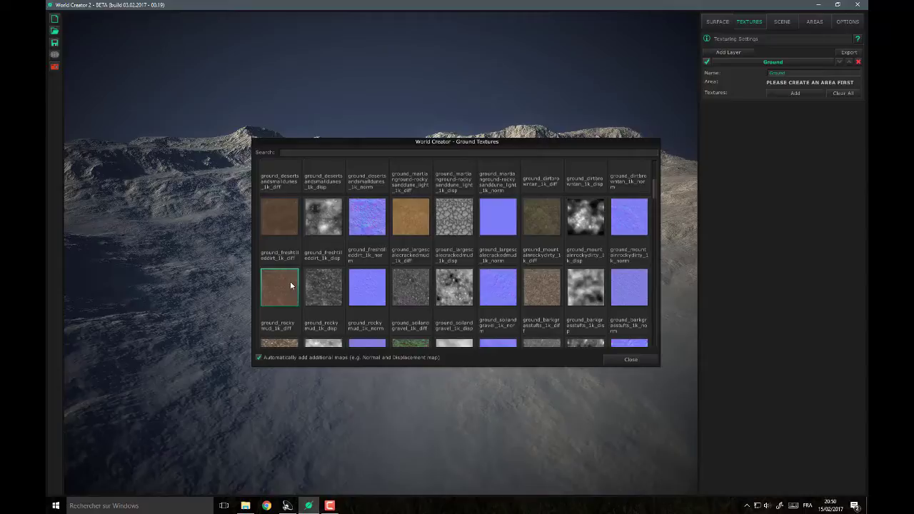
{"action": "left_click", "coordinate": [291, 286]}
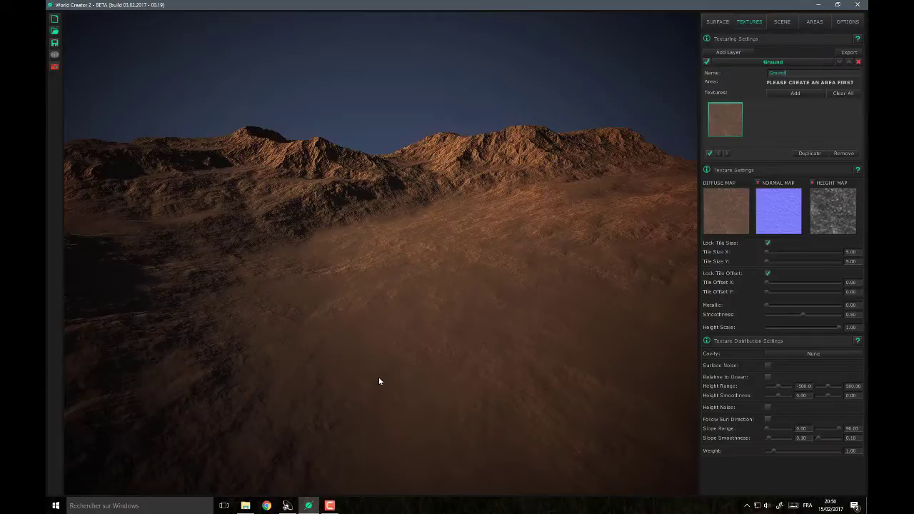
Step: Set the rocky mud texture's locked tile size to 20 and check its tiling on the terrain up close
{"action": "scroll", "coordinate": [379, 381], "scroll_direction": "up", "scroll_amount": 3}
{"action": "scroll", "coordinate": [379, 380], "scroll_direction": "up", "scroll_amount": 3}
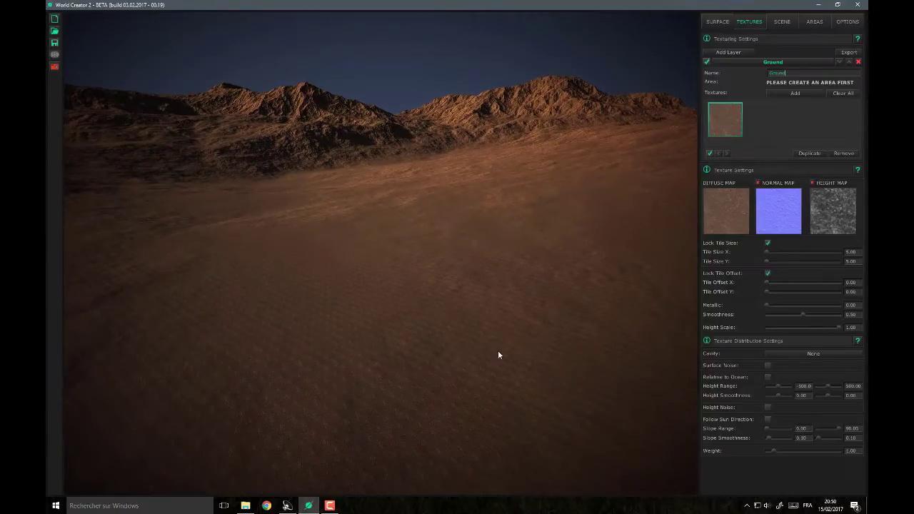
{"action": "scroll", "coordinate": [499, 354], "scroll_direction": "down", "scroll_amount": 3}
{"action": "scroll", "coordinate": [498, 354], "scroll_direction": "down", "scroll_amount": 2}
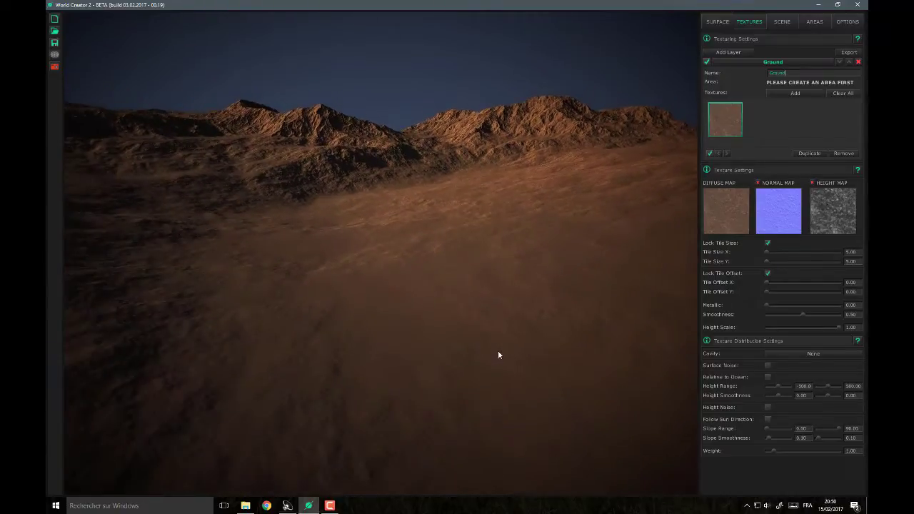
{"action": "left_click", "coordinate": [851, 251]}
{"action": "type", "text": "20"}
{"action": "left_click", "coordinate": [434, 332]}
{"action": "key", "text": "s"}
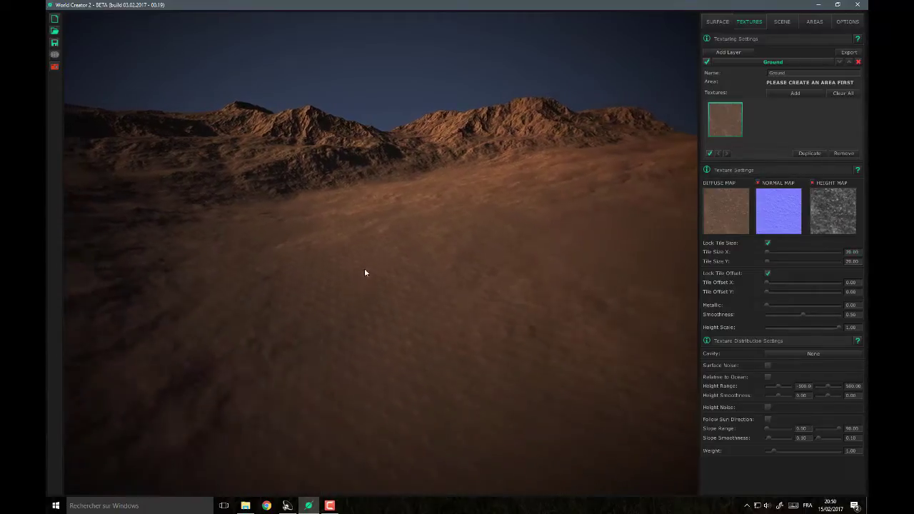
{"action": "left_click_drag", "start_coordinate": [411, 233], "coordinate": [408, 287]}
{"action": "mouse_move", "coordinate": [461, 309]}
{"action": "right_mouse_down"}
{"action": "mouse_move", "coordinate": [503, 303]}
{"action": "mouse_move", "coordinate": [467, 319]}
{"action": "right_mouse_up"}
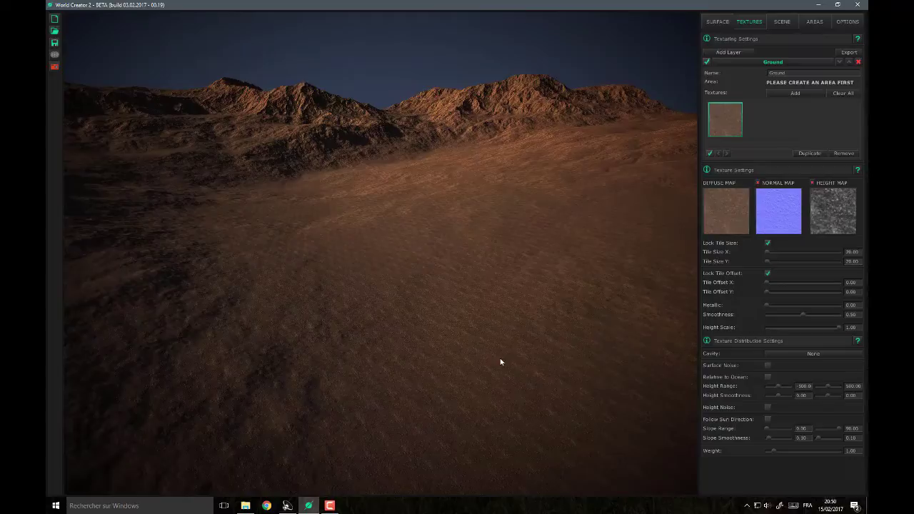
Step: Duplicate the rocky mud texture in the Ground layer and change the copy's diffuse map to ground_largescalecrackedmud_1k_diff
{"action": "left_click", "coordinate": [813, 154]}
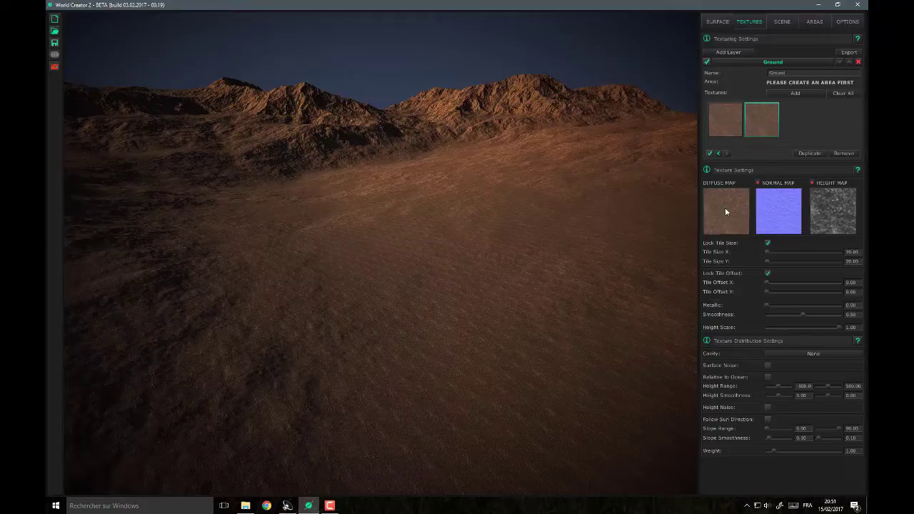
{"action": "left_click", "coordinate": [726, 212]}
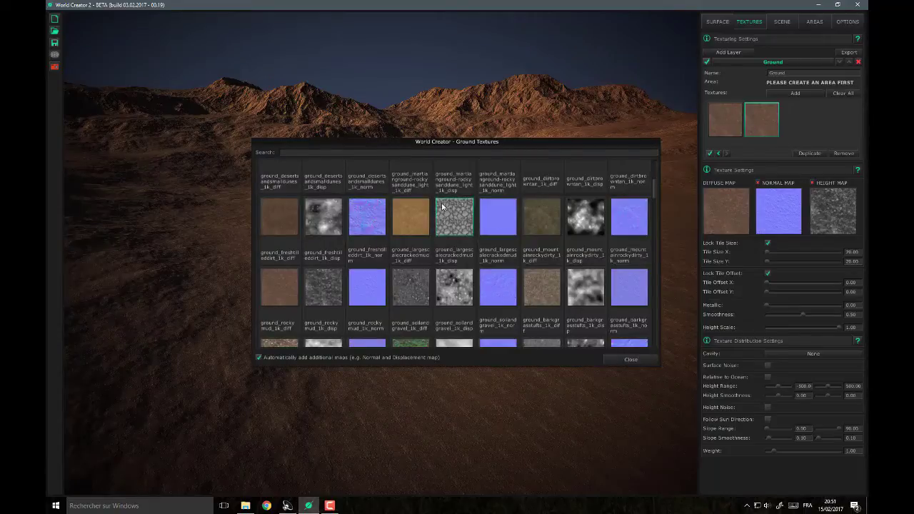
{"action": "double_click", "coordinate": [405, 223]}
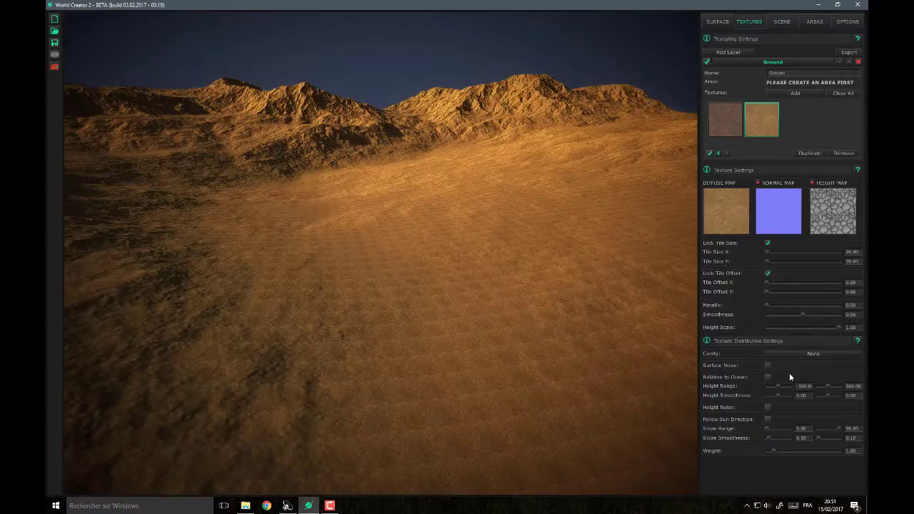
Step: Enable surface noise for the cracked mud texture and inspect how its patches spread over the terrain
{"action": "left_click", "coordinate": [768, 365]}
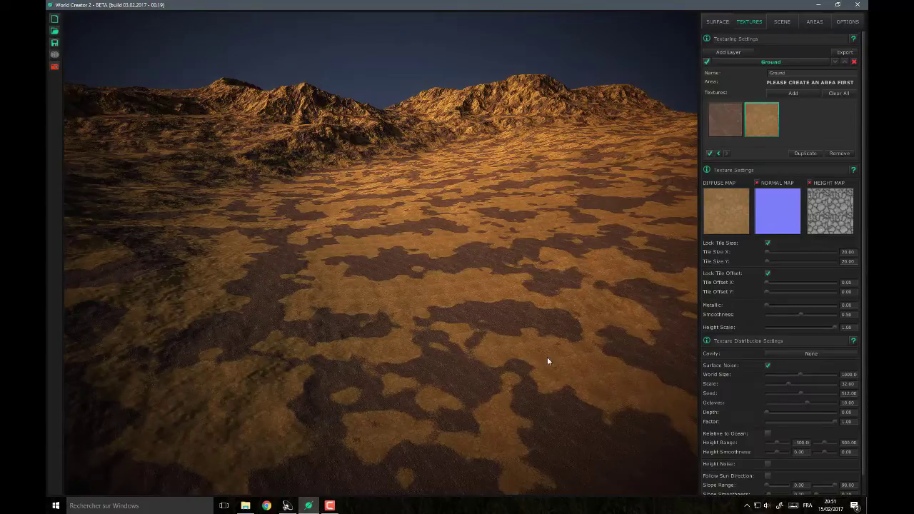
{"action": "scroll", "coordinate": [548, 361], "scroll_direction": "down", "scroll_amount": 5}
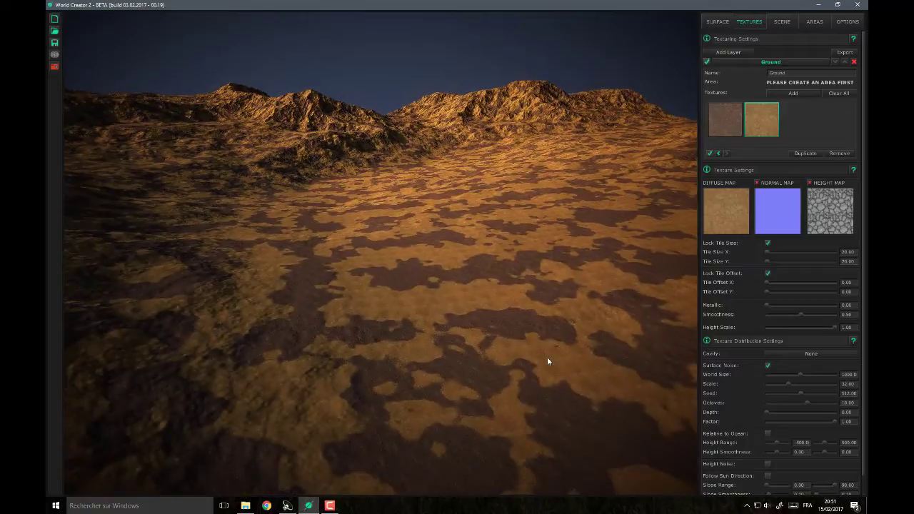
{"action": "scroll", "coordinate": [548, 362], "scroll_direction": "down", "scroll_amount": 3}
{"action": "scroll", "coordinate": [548, 361], "scroll_direction": "up", "scroll_amount": 5}
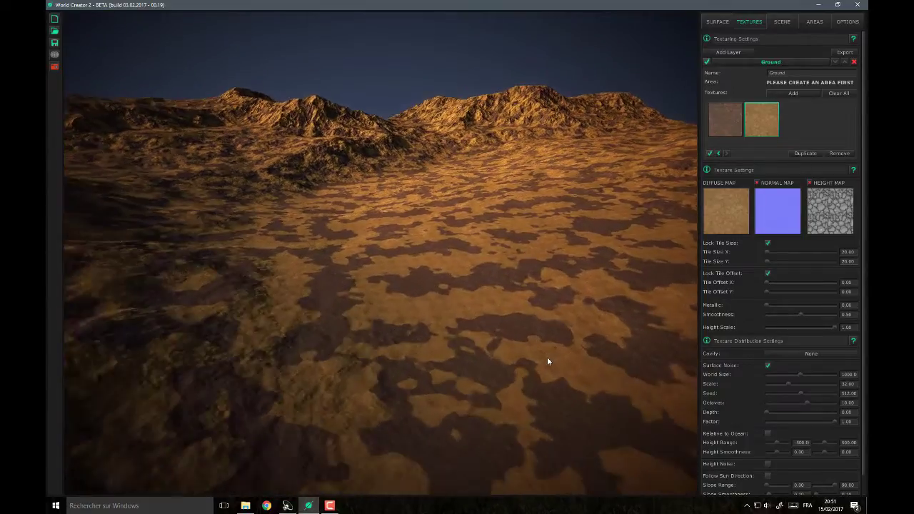
Step: Set the surface noise scale to about 54, seed to about 400 and octaves to 16, and raise the texture's weight to about 1.15
{"action": "left_click_drag", "start_coordinate": [790, 384], "coordinate": [803, 388]}
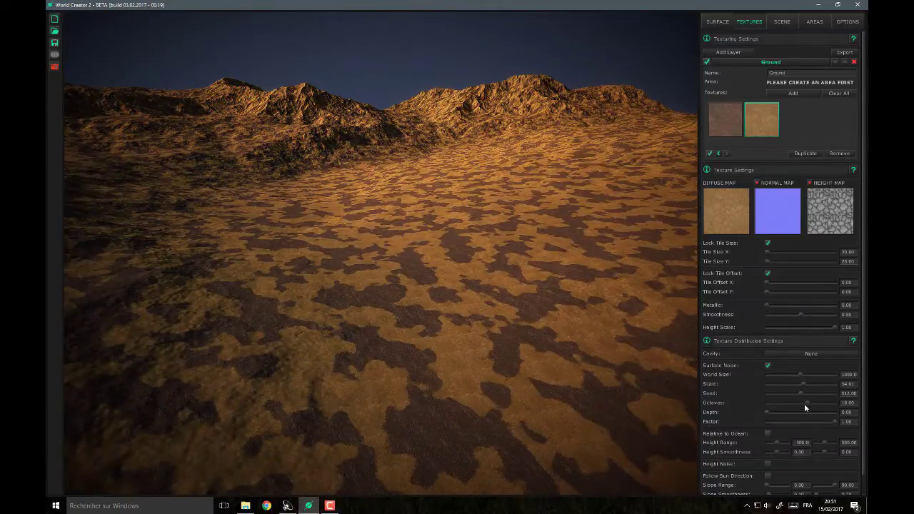
{"action": "left_click_drag", "start_coordinate": [798, 395], "coordinate": [823, 410]}
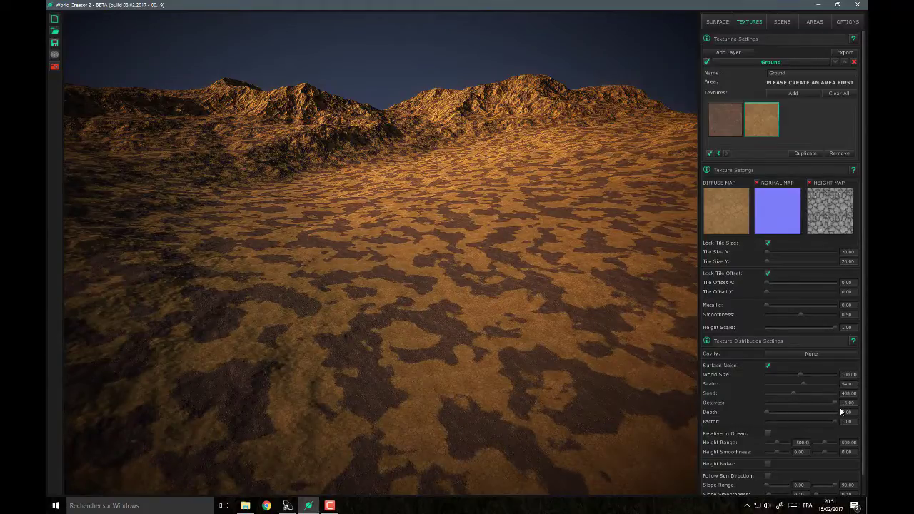
{"action": "mouse_move", "coordinate": [834, 422]}
{"action": "left_mouse_down"}
{"action": "mouse_move", "coordinate": [813, 423]}
{"action": "mouse_move", "coordinate": [837, 423]}
{"action": "left_mouse_up"}
{"action": "scroll", "coordinate": [807, 433], "scroll_direction": "down", "scroll_amount": 1}
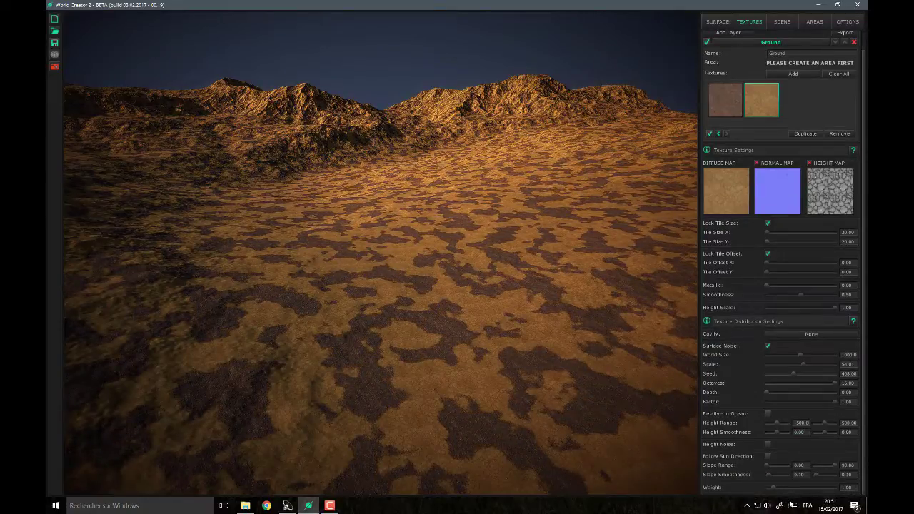
{"action": "mouse_move", "coordinate": [775, 490]}
{"action": "left_mouse_down"}
{"action": "mouse_move", "coordinate": [794, 490]}
{"action": "mouse_move", "coordinate": [777, 492]}
{"action": "left_mouse_up"}
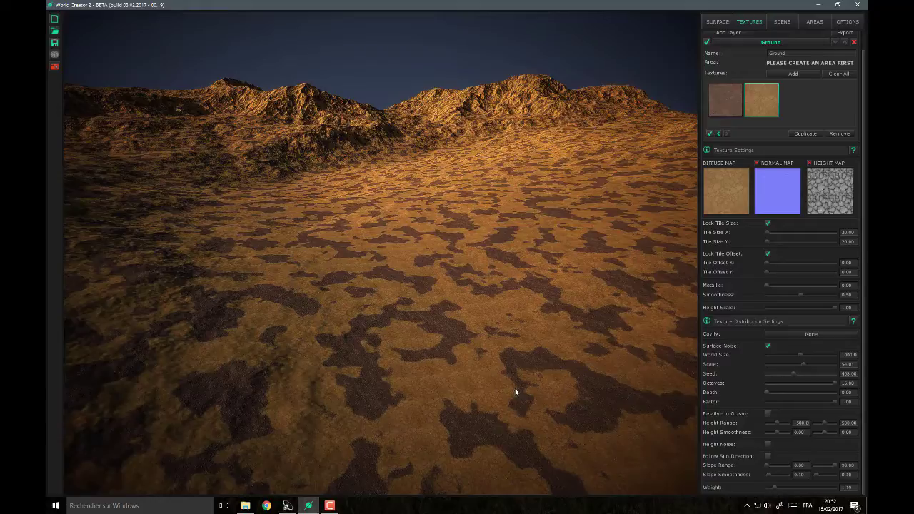
Step: Replace the cracked mud diffuse map with ground_freshtilleddirt_1k_diff, including its additional maps
{"action": "left_click", "coordinate": [730, 191]}
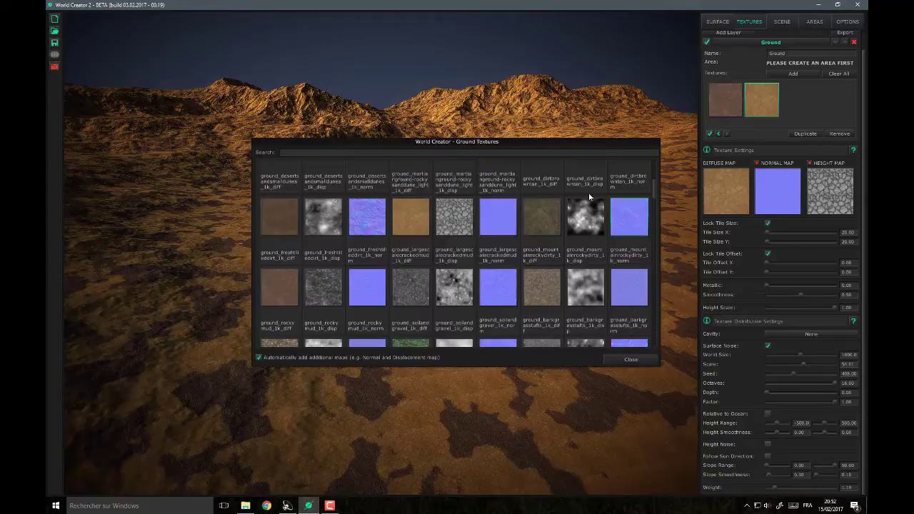
{"action": "scroll", "coordinate": [279, 293], "scroll_direction": "up", "scroll_amount": 2}
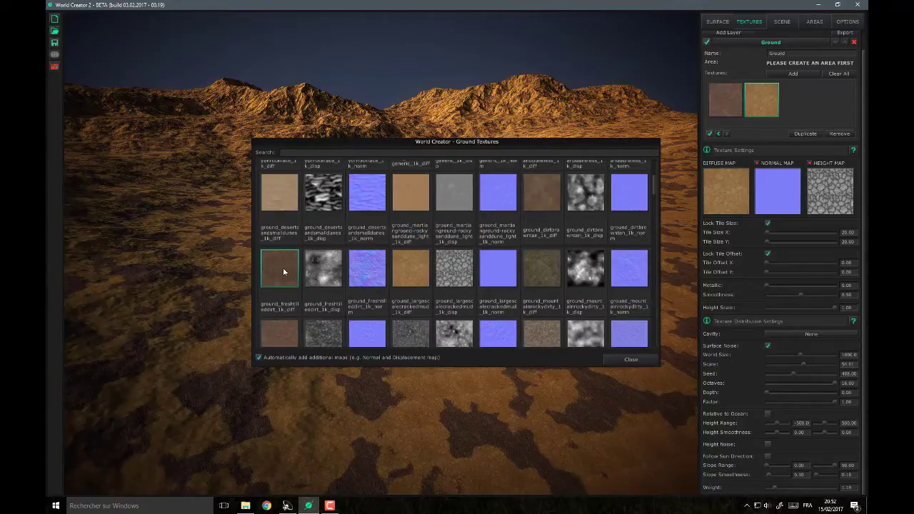
{"action": "double_click", "coordinate": [283, 270]}
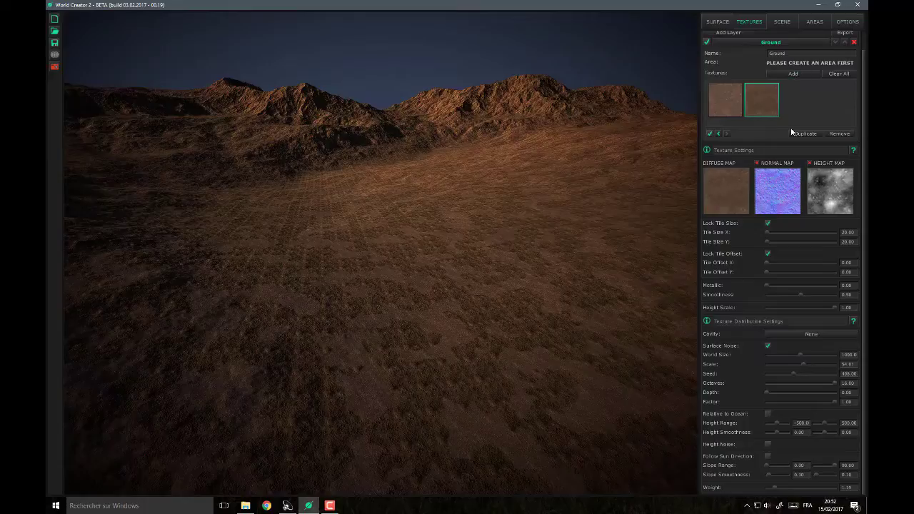
Step: Add a second texture layer and name it Rocks
{"action": "scroll", "coordinate": [790, 127], "scroll_direction": "up", "scroll_amount": 1}
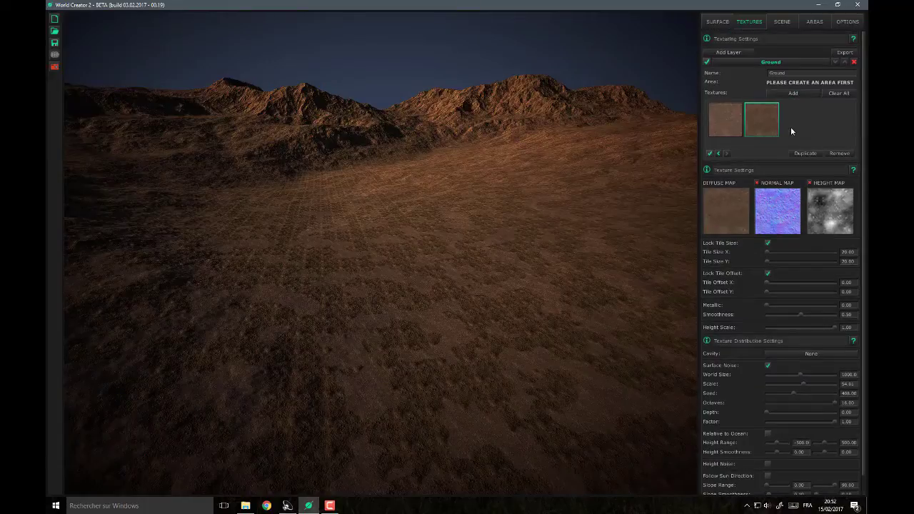
{"action": "left_click", "coordinate": [730, 52]}
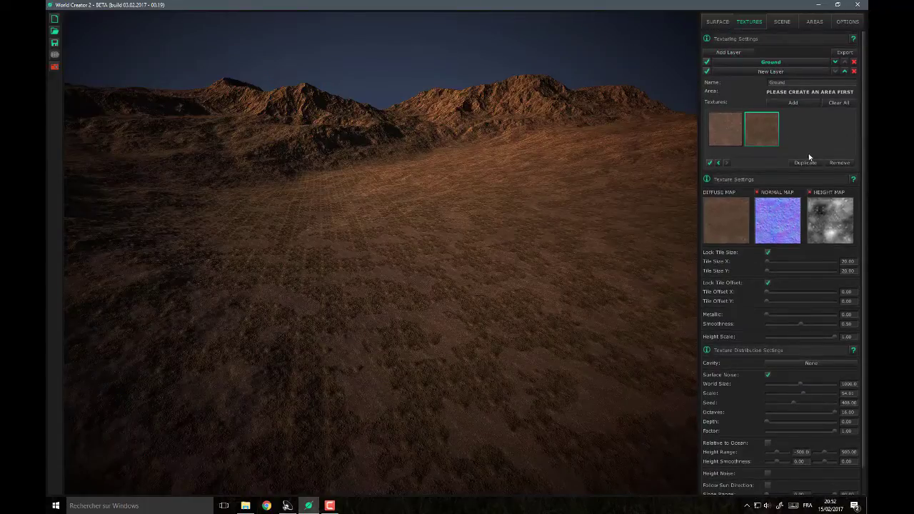
{"action": "left_click", "coordinate": [788, 72]}
{"action": "left_click", "coordinate": [800, 82]}
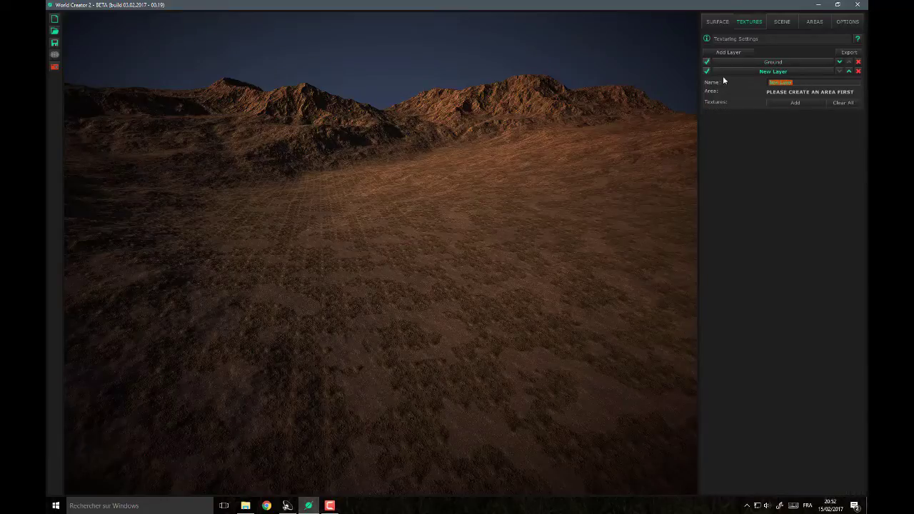
{"action": "type", "text": "Rocks"}
Step: Browse the ground textures library and add rock_guidirtysmoothrock_1k_diff with its additional maps to the Rocks layer
{"action": "left_click", "coordinate": [798, 104]}
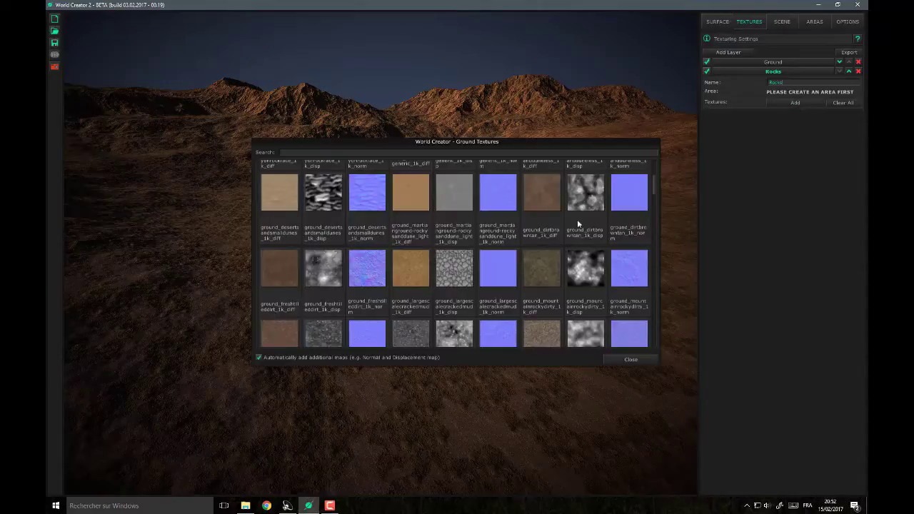
{"action": "scroll", "coordinate": [406, 273], "scroll_direction": "up", "scroll_amount": 5}
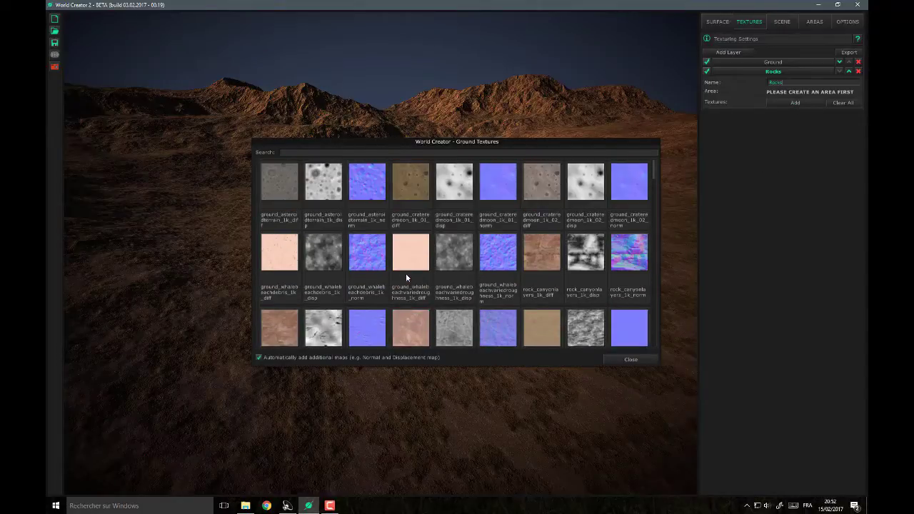
{"action": "scroll", "coordinate": [405, 273], "scroll_direction": "down", "scroll_amount": 8}
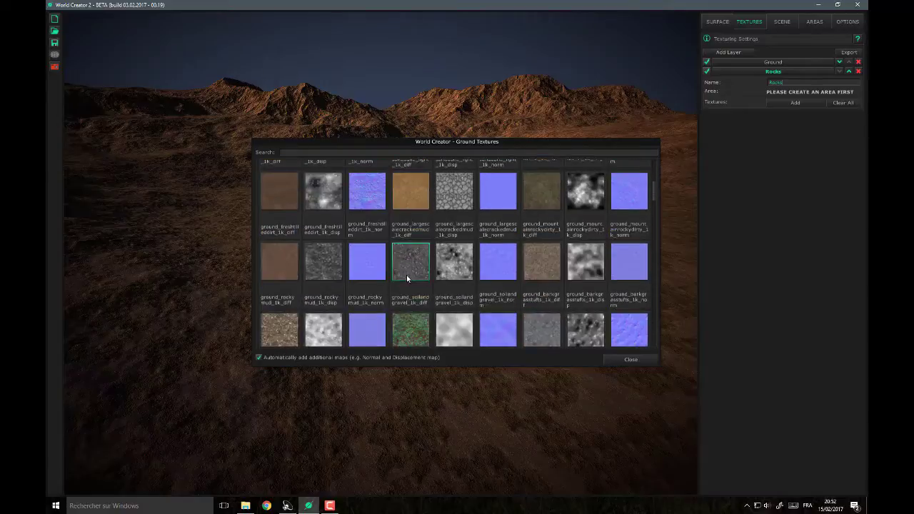
{"action": "scroll", "coordinate": [406, 275], "scroll_direction": "down", "scroll_amount": 3}
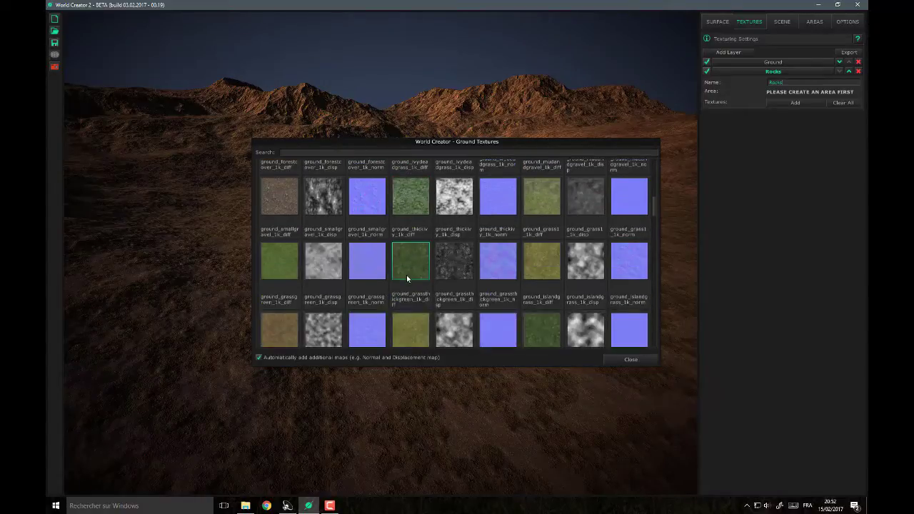
{"action": "scroll", "coordinate": [407, 275], "scroll_direction": "down", "scroll_amount": 5}
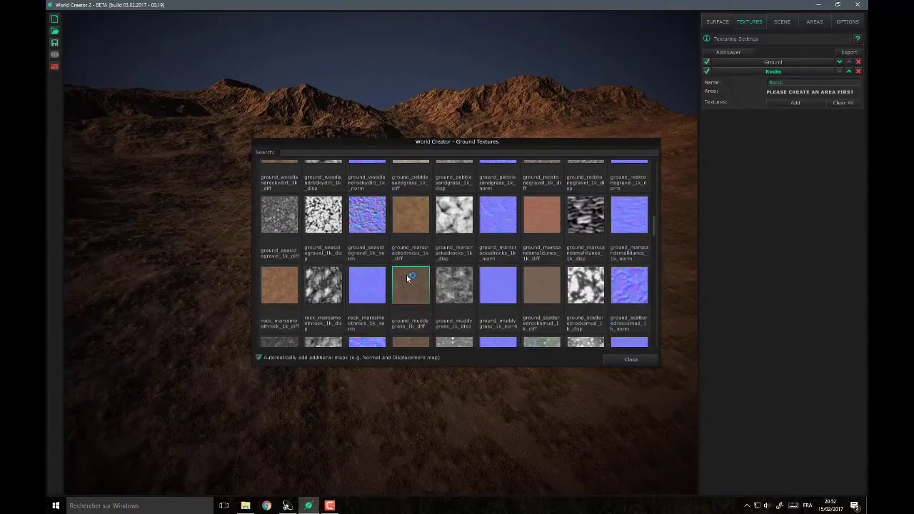
{"action": "scroll", "coordinate": [406, 275], "scroll_direction": "down", "scroll_amount": 3}
{"action": "scroll", "coordinate": [339, 286], "scroll_direction": "up", "scroll_amount": 5}
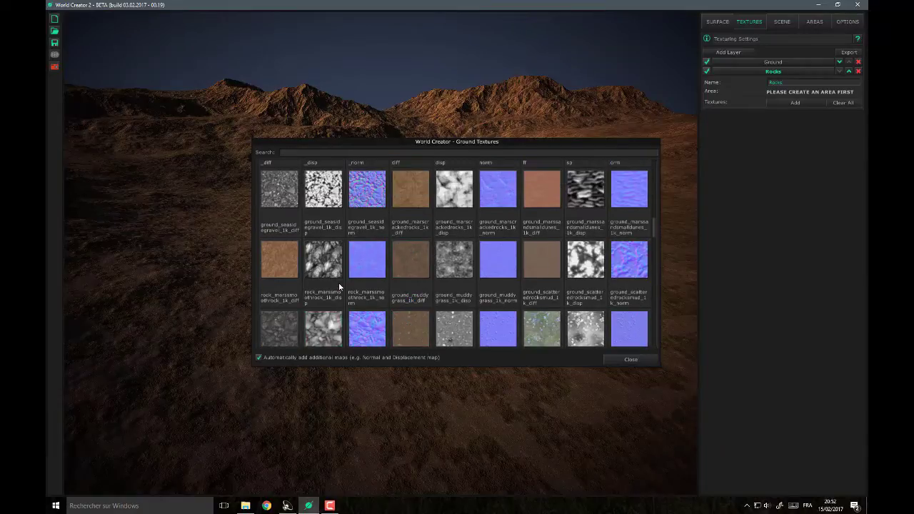
{"action": "scroll", "coordinate": [340, 286], "scroll_direction": "up", "scroll_amount": 5}
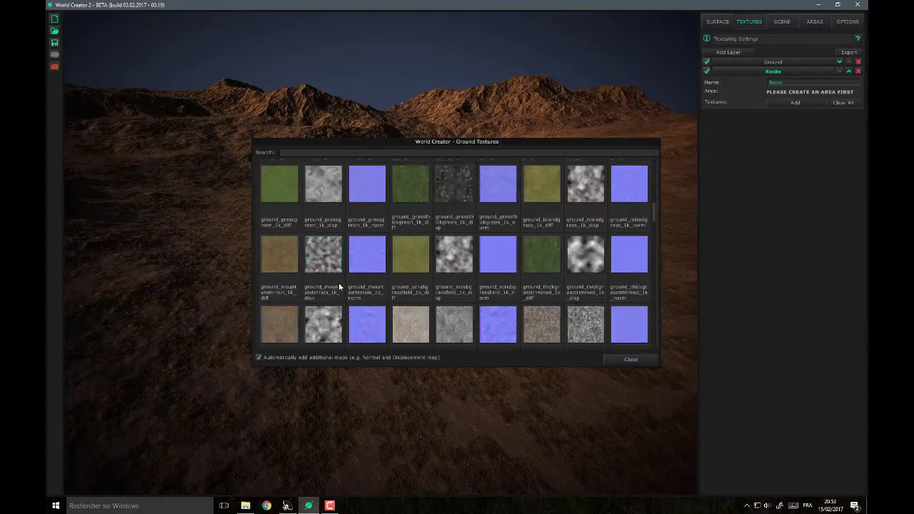
{"action": "scroll", "coordinate": [339, 287], "scroll_direction": "up", "scroll_amount": 5}
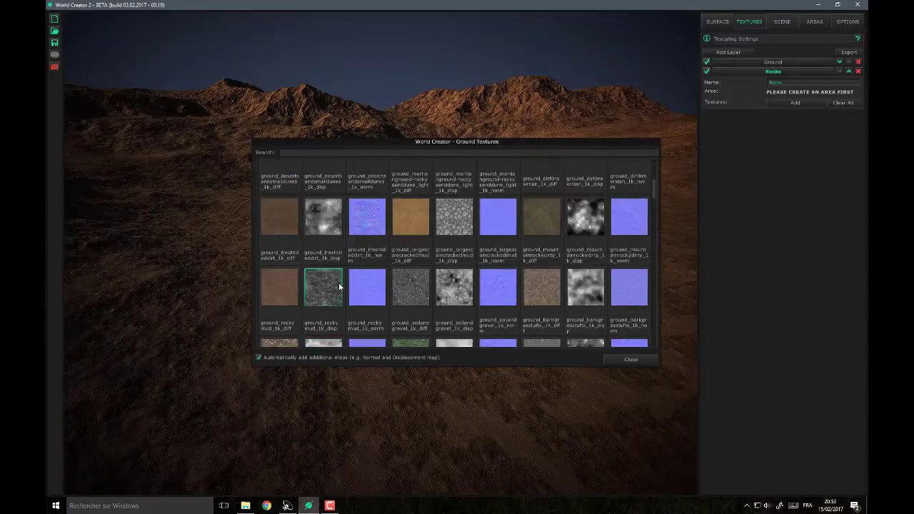
{"action": "scroll", "coordinate": [339, 287], "scroll_direction": "up", "scroll_amount": 5}
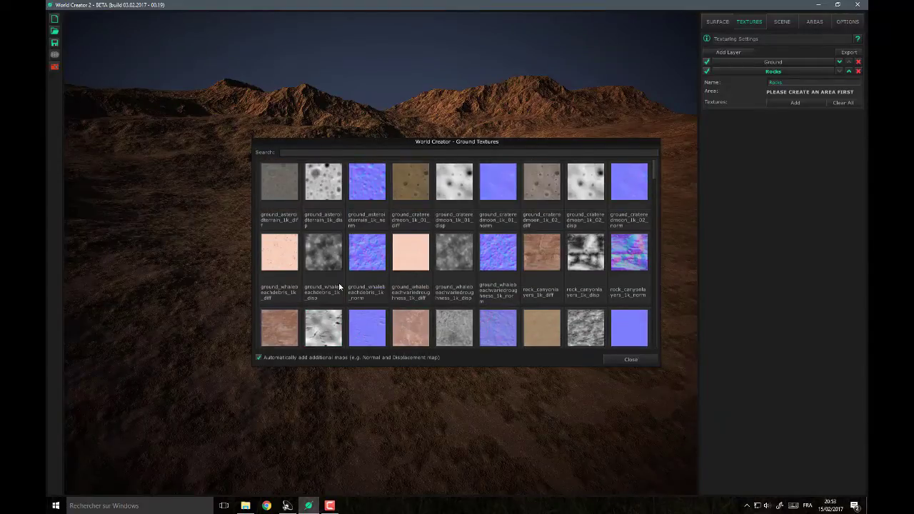
{"action": "scroll", "coordinate": [339, 286], "scroll_direction": "down", "scroll_amount": 5}
{"action": "scroll", "coordinate": [339, 285], "scroll_direction": "down", "scroll_amount": 5}
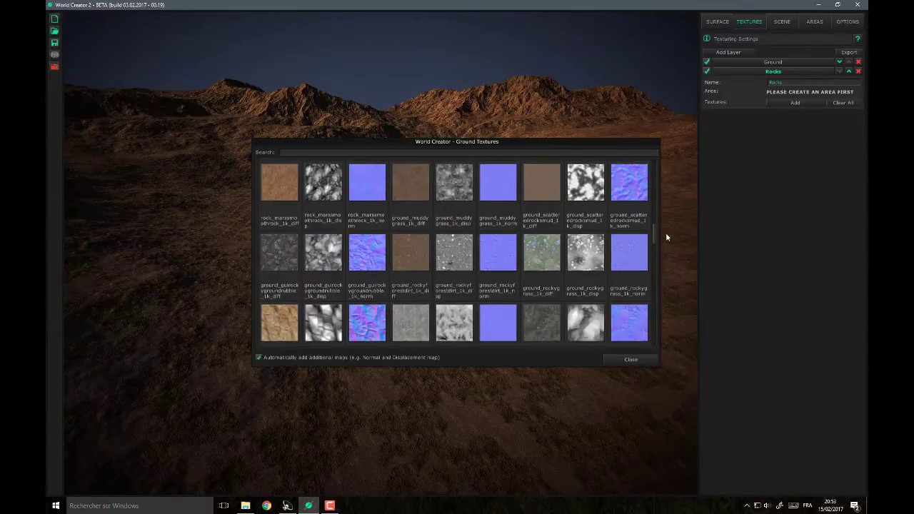
{"action": "scroll", "coordinate": [656, 236], "scroll_direction": "up", "scroll_amount": 5}
{"action": "scroll", "coordinate": [654, 250], "scroll_direction": "up", "scroll_amount": 3}
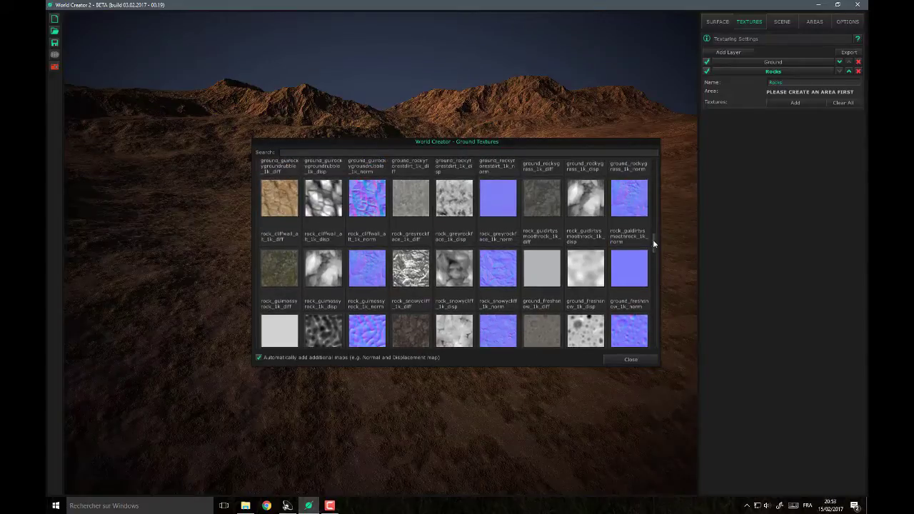
{"action": "left_click", "coordinate": [543, 200]}
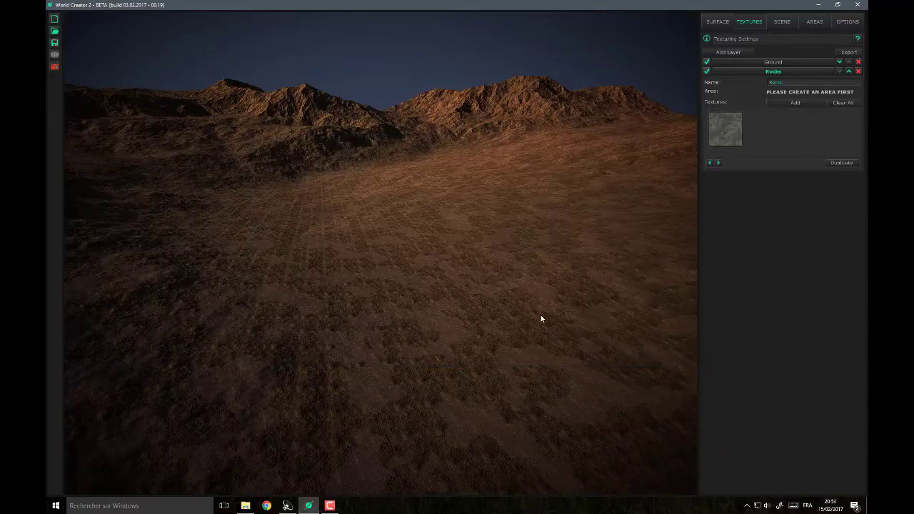
Step: Select the rock texture in the Rocks layer and set its locked tile size to 20
{"action": "left_click", "coordinate": [725, 129]}
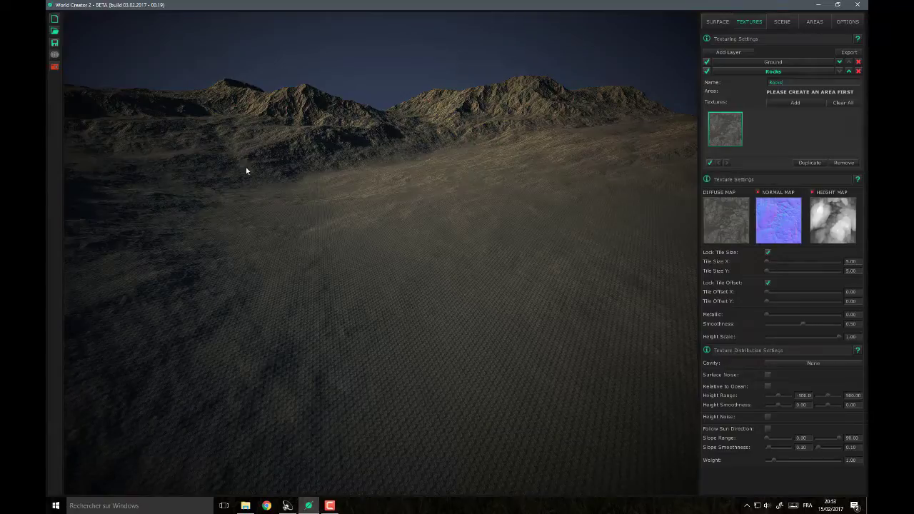
{"action": "left_click", "coordinate": [854, 263]}
{"action": "type", "text": "20"}
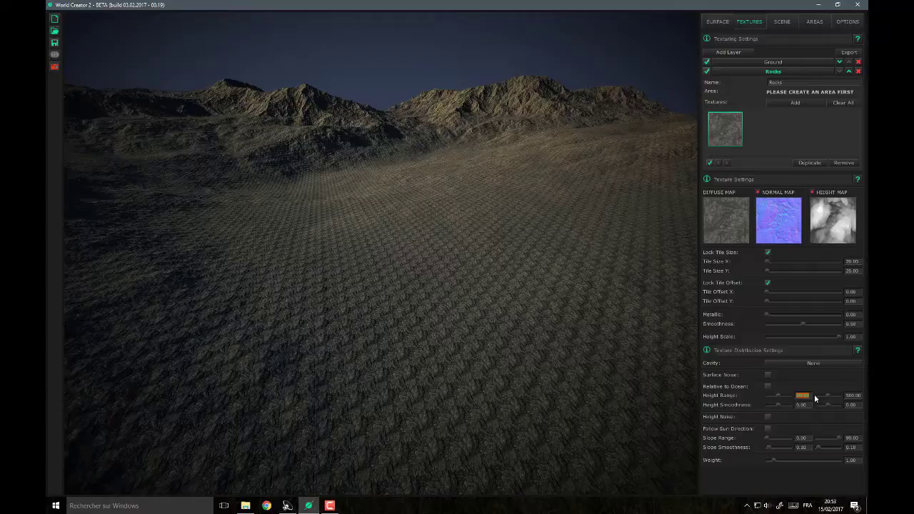
Step: Test different lower height limits for the rock texture and set its height range minimum to 75
{"action": "type", "text": "200"}
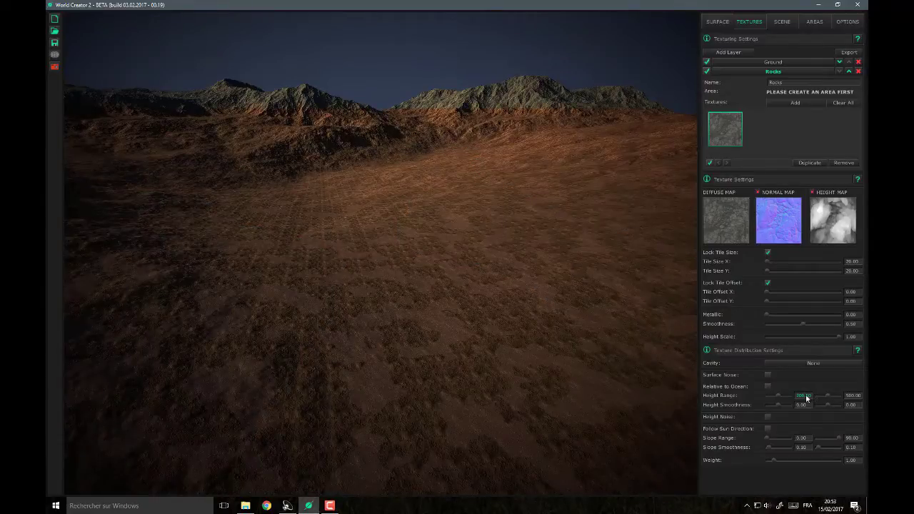
{"action": "left_click_drag", "start_coordinate": [780, 400], "coordinate": [777, 399]}
{"action": "left_click_drag", "start_coordinate": [772, 397], "coordinate": [765, 395]}
{"action": "type", "text": "0"}
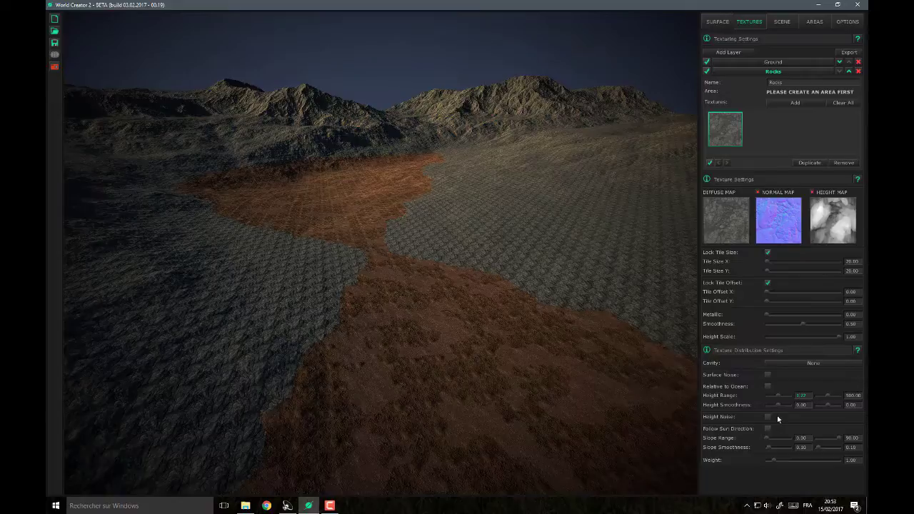
{"action": "type", "text": "00"}
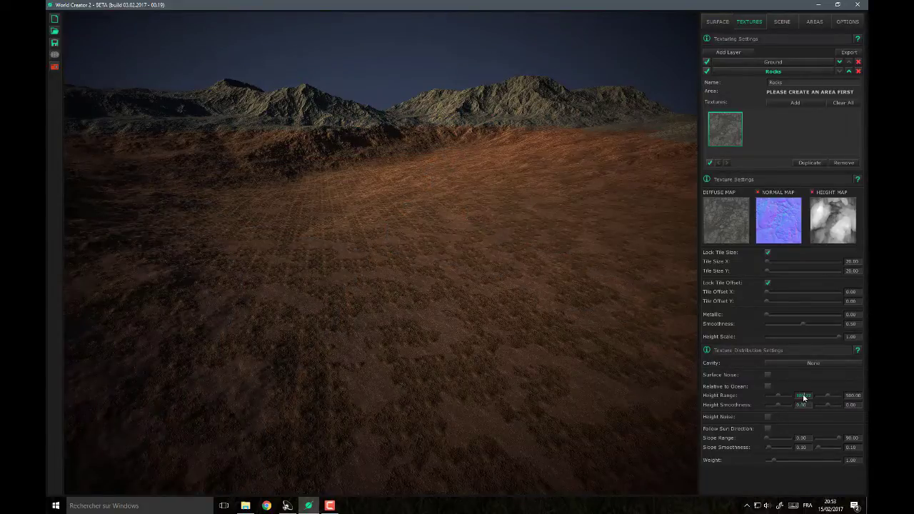
{"action": "type", "text": "50"}
{"action": "left_click_drag", "start_coordinate": [802, 397], "coordinate": [774, 430]}
{"action": "type", "text": "75"}
Step: Raise the minimum of the rock texture's slope range slightly and enable height noise for it
{"action": "left_click_drag", "start_coordinate": [767, 440], "coordinate": [773, 442]}
{"action": "left_click_drag", "start_coordinate": [777, 441], "coordinate": [775, 441]}
{"action": "left_click", "coordinate": [767, 417]}
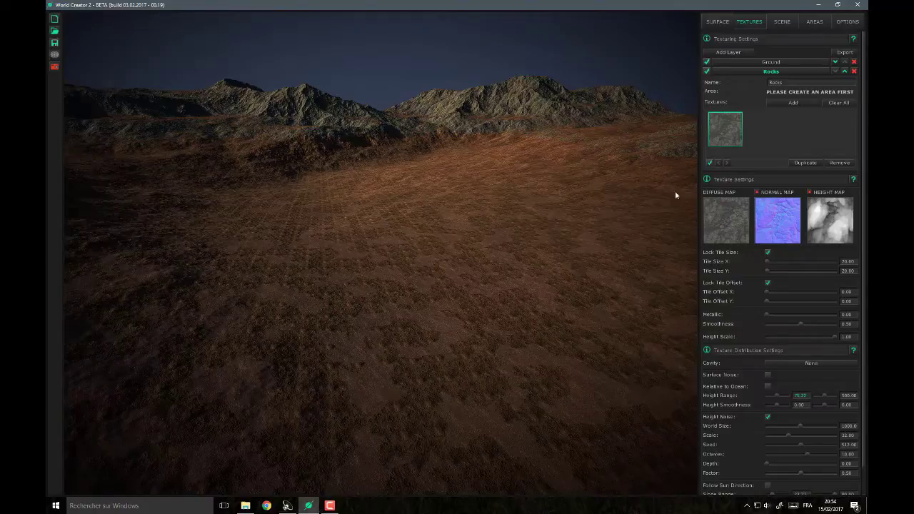
Step: Add a new texture layer below Rocks and name it Erosion
{"action": "left_click", "coordinate": [746, 52]}
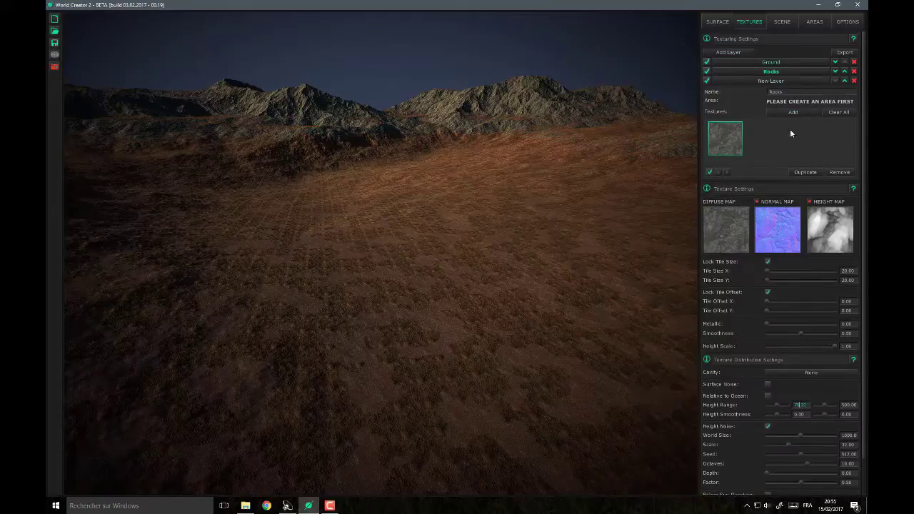
{"action": "left_click", "coordinate": [777, 83]}
{"action": "left_click", "coordinate": [795, 93]}
{"action": "type", "text": "Erosion"}
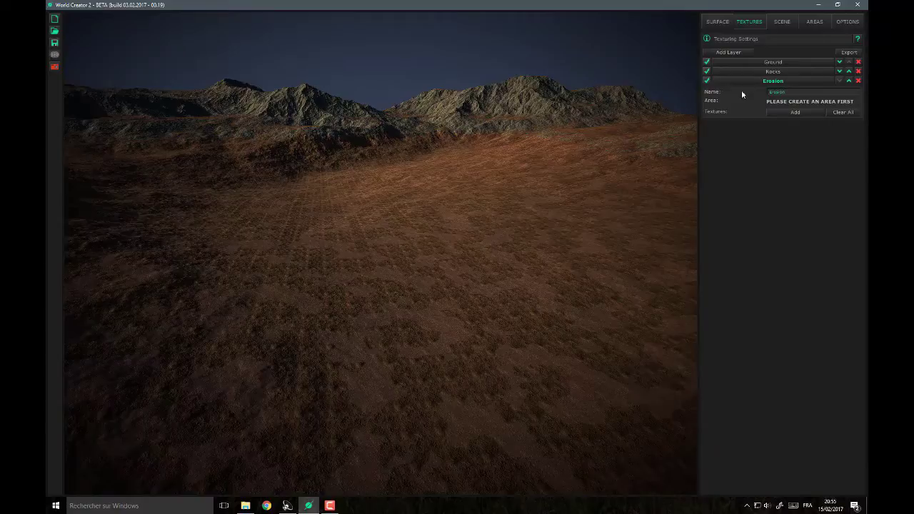
Step: Add the rock_cliffwall diffuse texture with its additional maps to the Erosion layer and set its locked tile size to 20
{"action": "left_click", "coordinate": [795, 113]}
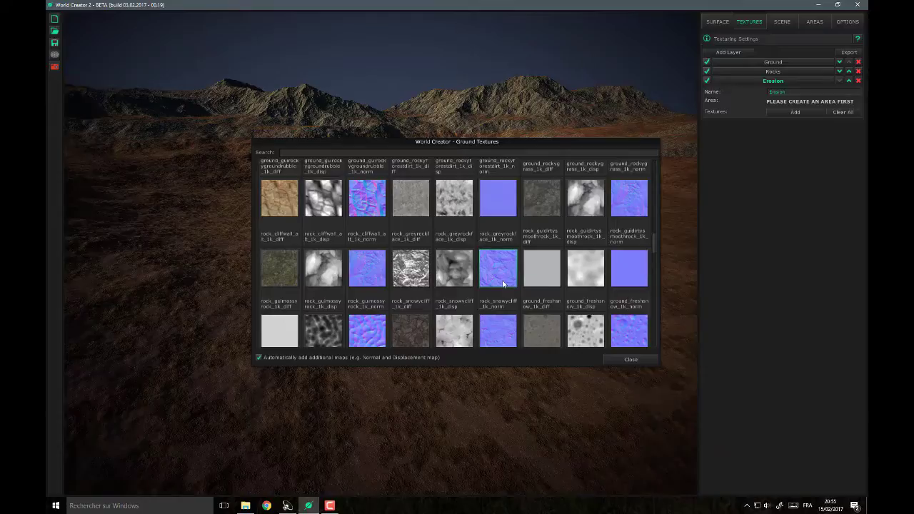
{"action": "scroll", "coordinate": [503, 285], "scroll_direction": "up", "scroll_amount": 3}
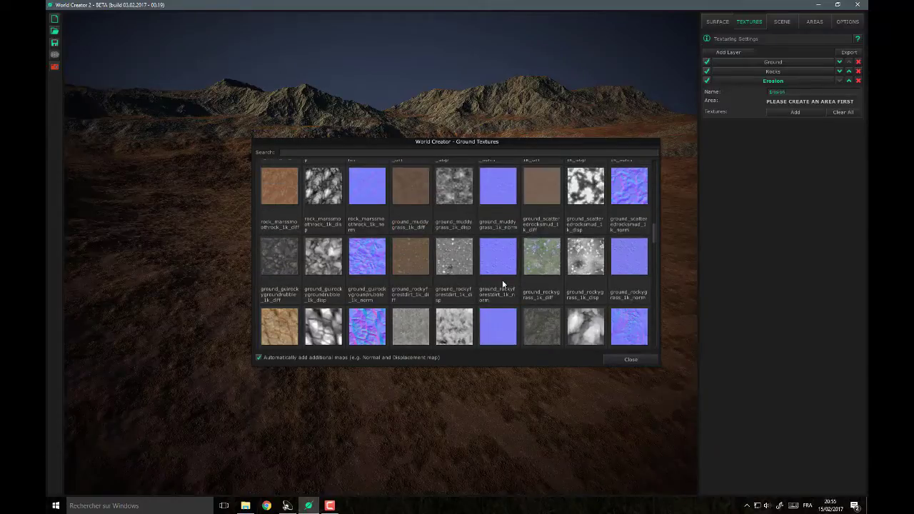
{"action": "double_click", "coordinate": [289, 337]}
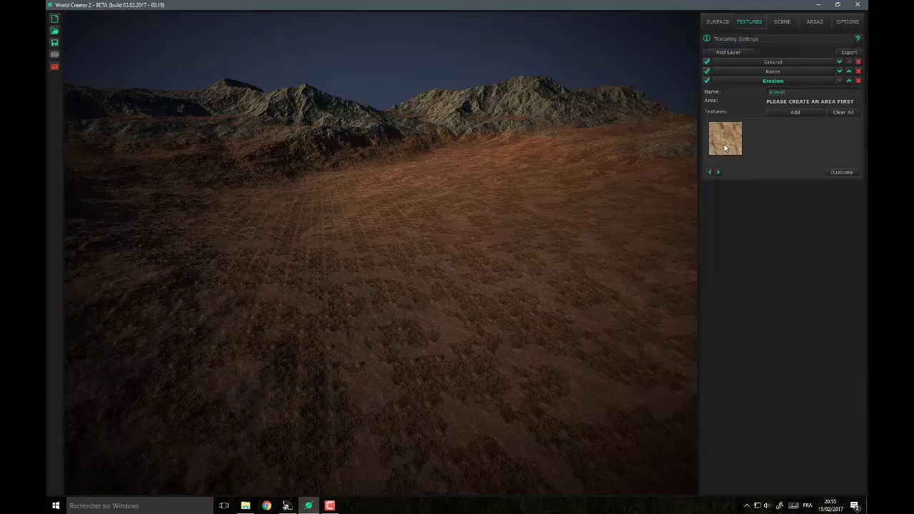
{"action": "left_click", "coordinate": [723, 147]}
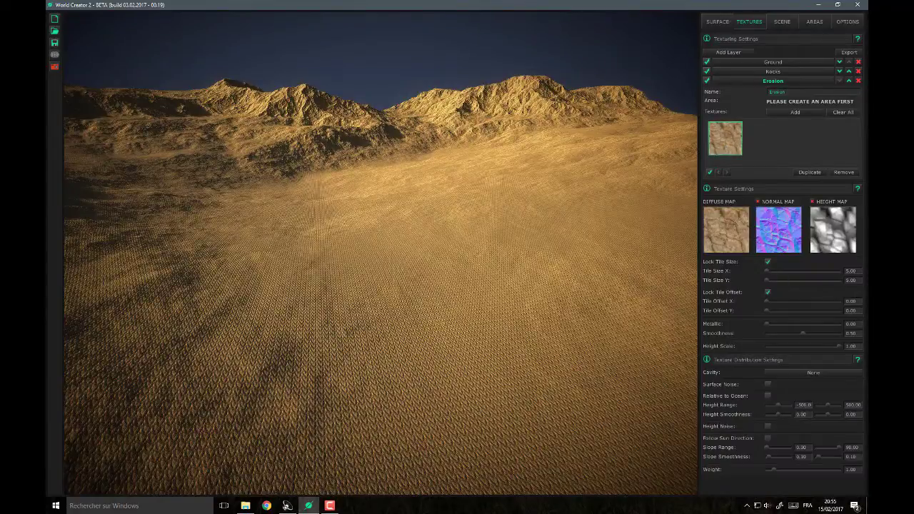
{"action": "type", "text": "20"}
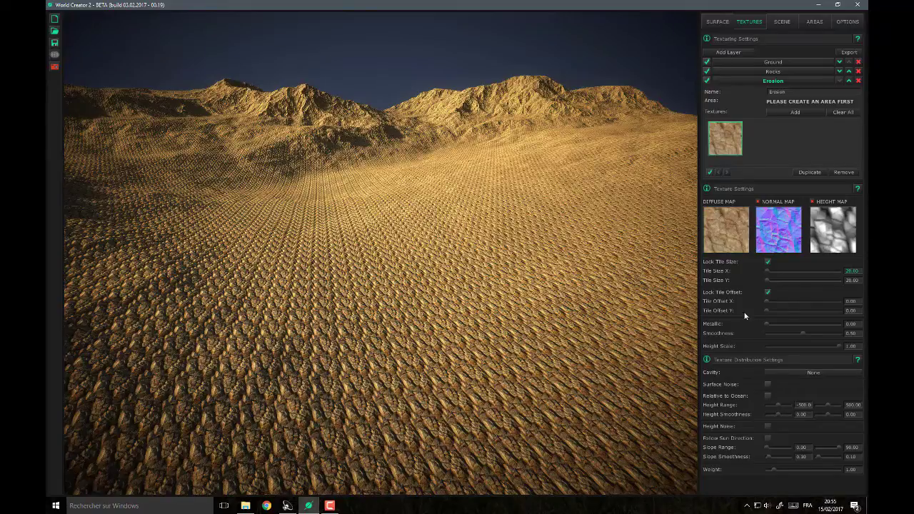
Step: Restrict the Erosion texture to concave cavities and adjust its step size to about 4 and strength to 6.5
{"action": "left_click", "coordinate": [798, 372]}
{"action": "left_click", "coordinate": [812, 398]}
{"action": "left_click", "coordinate": [785, 373]}
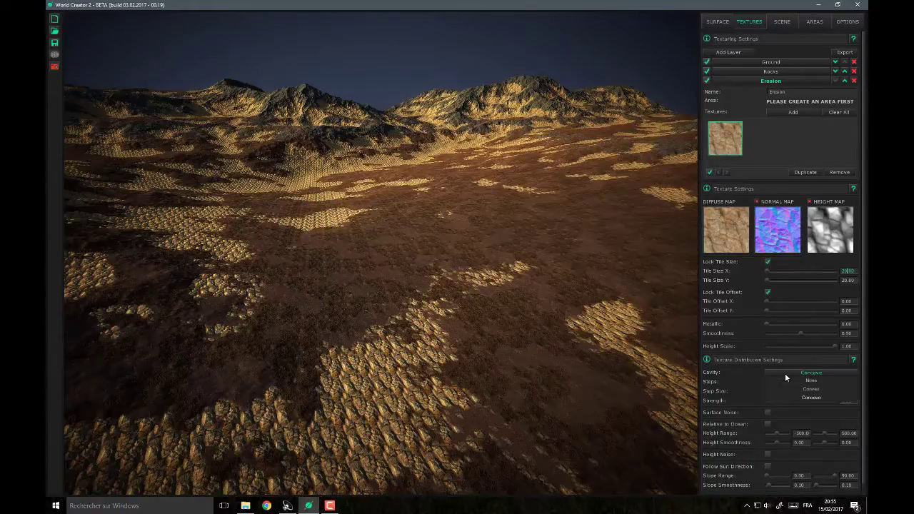
{"action": "left_click", "coordinate": [746, 377]}
{"action": "mouse_move", "coordinate": [778, 384]}
{"action": "left_mouse_down"}
{"action": "mouse_move", "coordinate": [801, 391]}
{"action": "mouse_move", "coordinate": [779, 392]}
{"action": "left_mouse_up"}
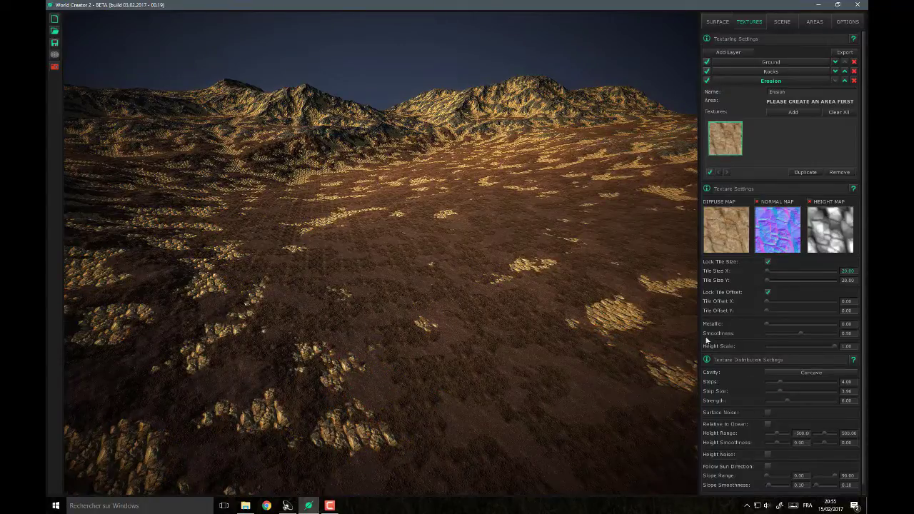
{"action": "left_click_drag", "start_coordinate": [786, 402], "coordinate": [790, 402]}
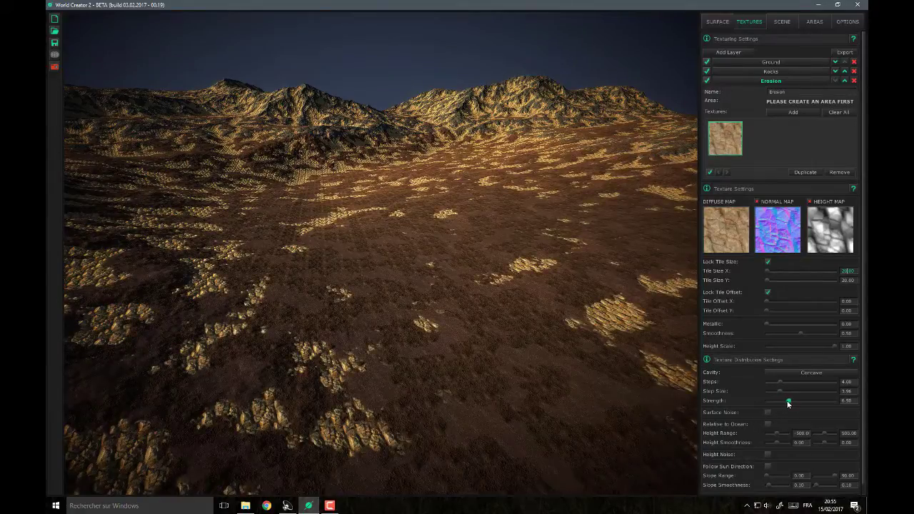
Step: Replace the Erosion layer's diffuse map with ground_rockyforestdirt_1k_diff from the ground textures library
{"action": "left_click", "coordinate": [723, 227]}
{"action": "scroll", "coordinate": [397, 281], "scroll_direction": "up", "scroll_amount": 4}
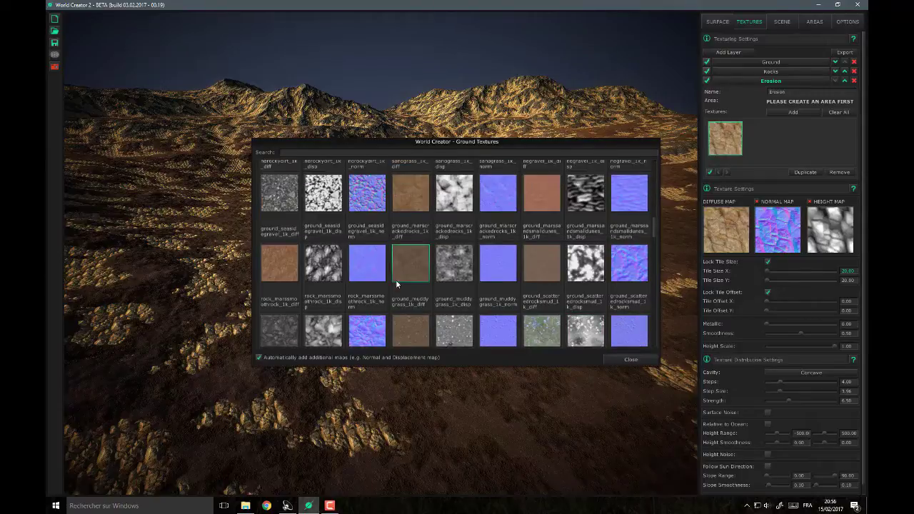
{"action": "scroll", "coordinate": [396, 281], "scroll_direction": "down", "scroll_amount": 3}
{"action": "left_click", "coordinate": [412, 276]}
{"action": "left_click", "coordinate": [412, 277]}
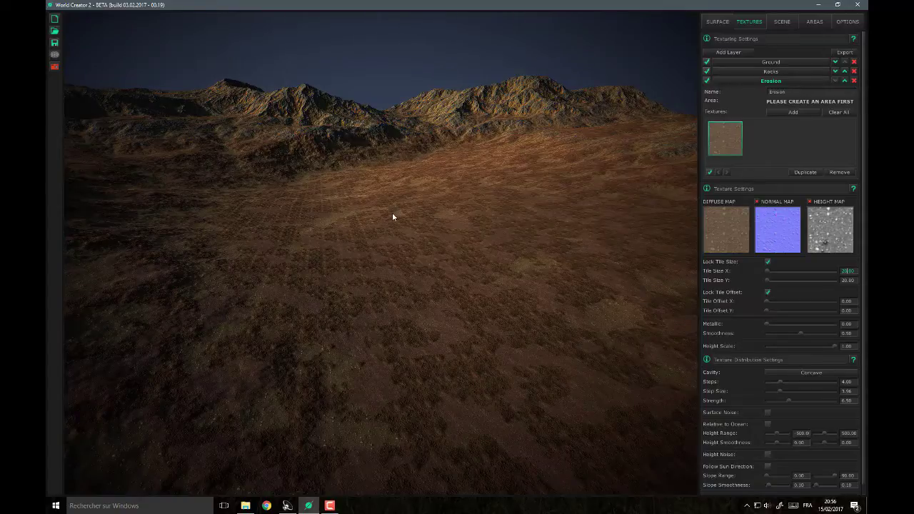
Step: Duplicate the Erosion layer's dirt texture and change the copy's diffuse map to ground_smallgravel_1k_diff
{"action": "left_click", "coordinate": [807, 173]}
{"action": "left_click", "coordinate": [724, 229]}
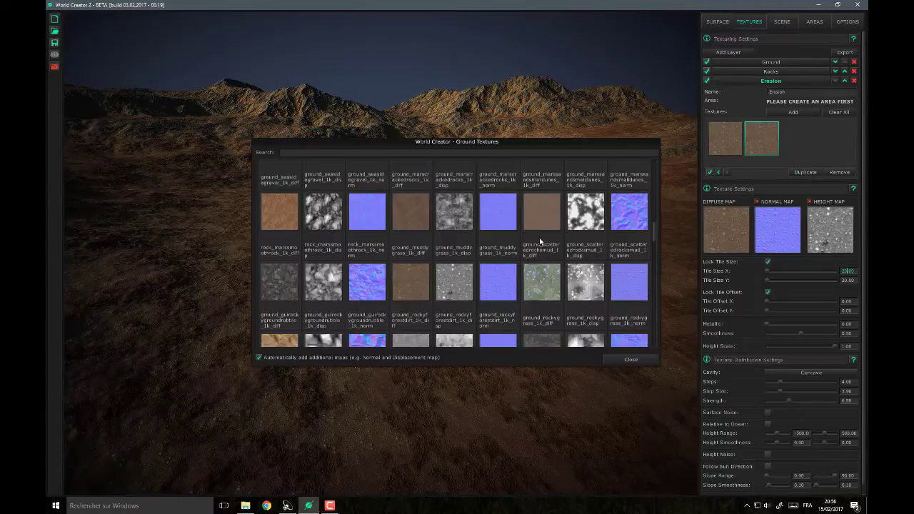
{"action": "scroll", "coordinate": [440, 281], "scroll_direction": "up", "scroll_amount": 10}
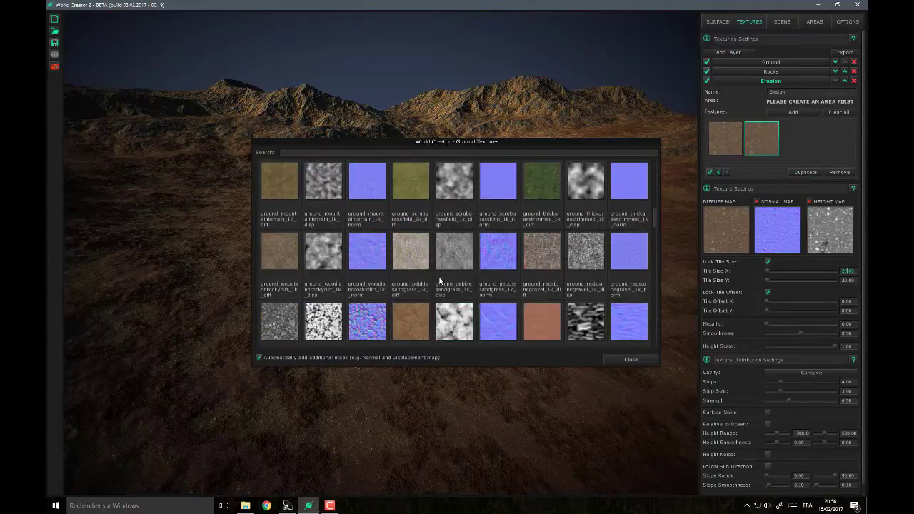
{"action": "scroll", "coordinate": [440, 281], "scroll_direction": "up", "scroll_amount": 3}
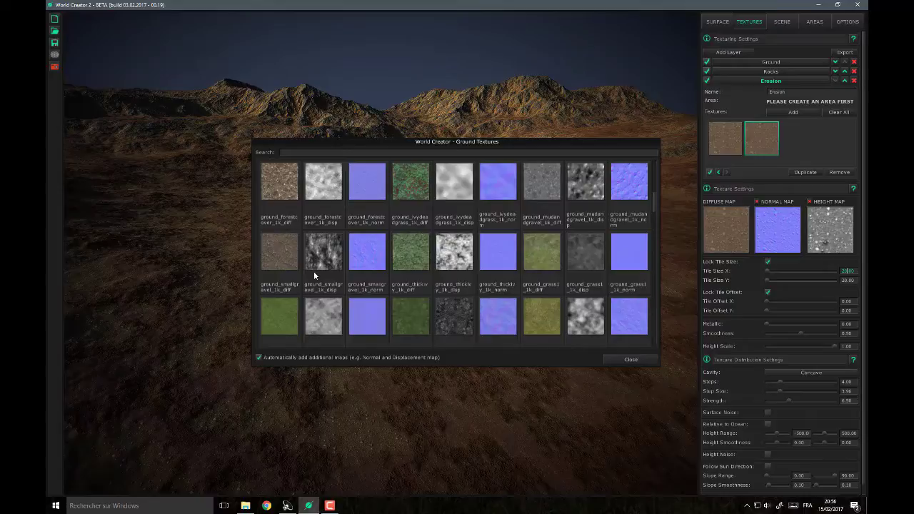
{"action": "left_click", "coordinate": [297, 267]}
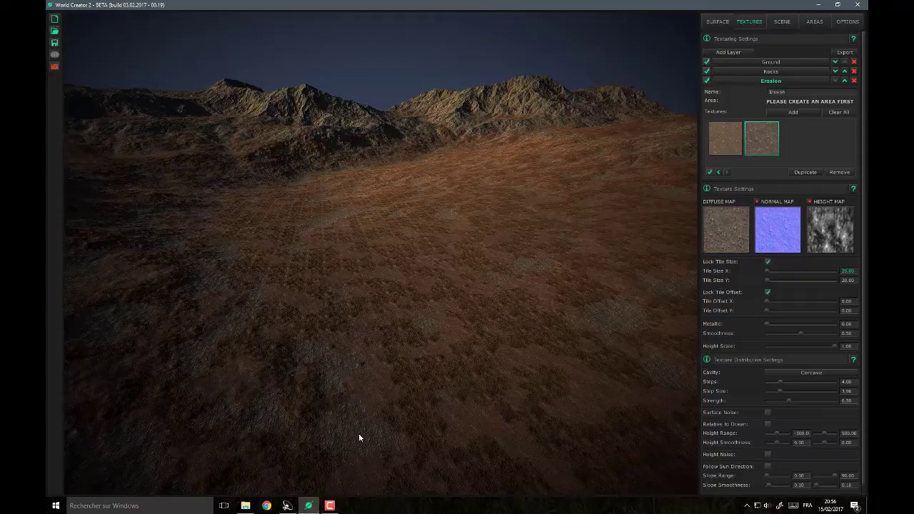
Step: Enable surface noise for the gravel texture and reduce its noise scale, temporarily swapping in ground_thickivy_1k_diff to preview the distribution
{"action": "left_click", "coordinate": [768, 412]}
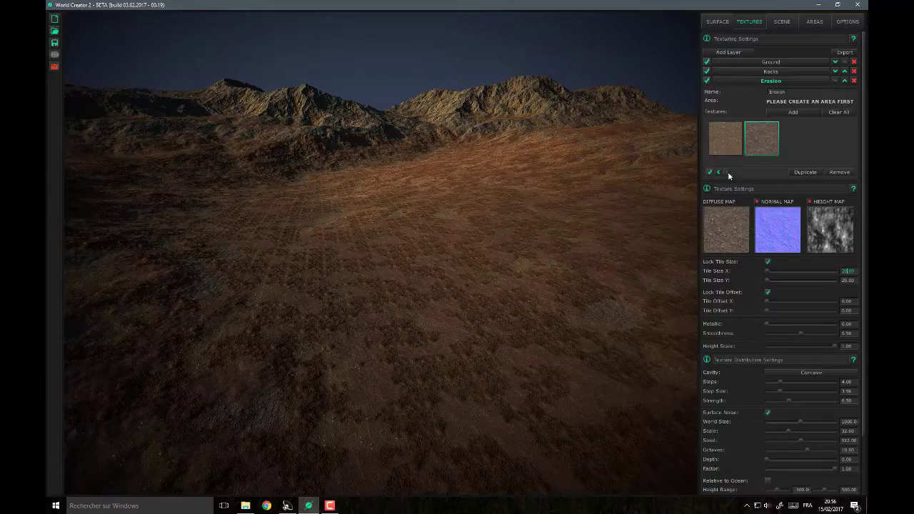
{"action": "left_click", "coordinate": [711, 241]}
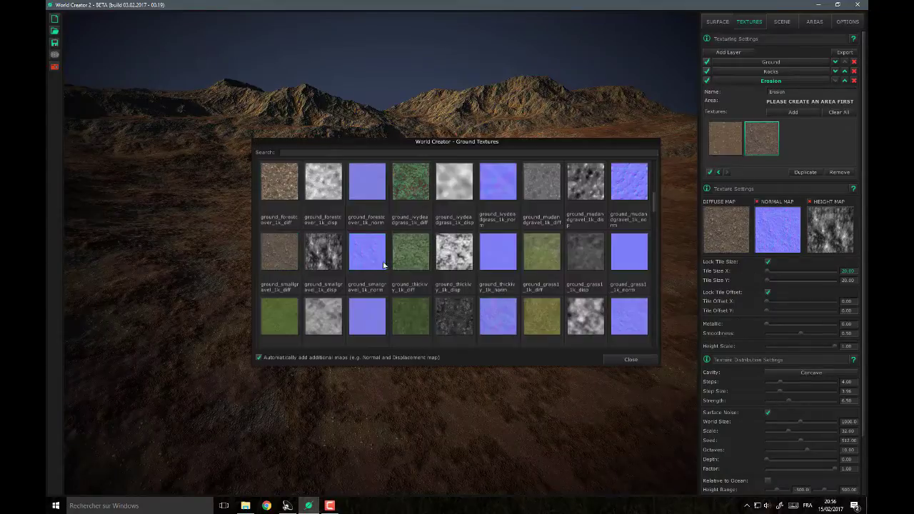
{"action": "double_click", "coordinate": [403, 250]}
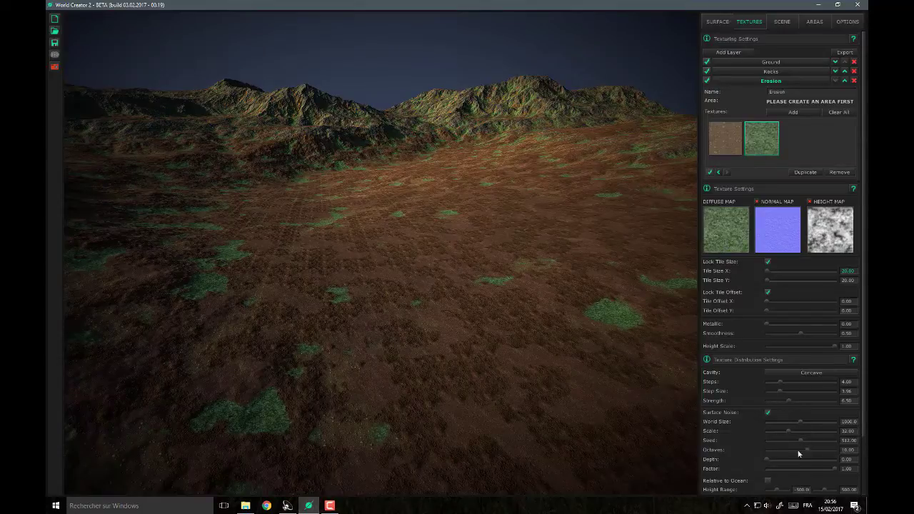
{"action": "left_click_drag", "start_coordinate": [789, 432], "coordinate": [778, 434]}
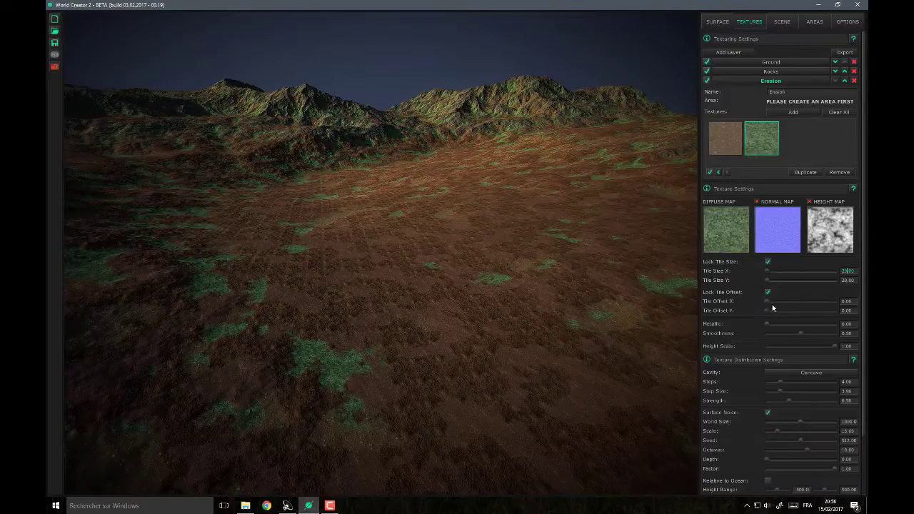
{"action": "left_click", "coordinate": [741, 240]}
{"action": "left_click", "coordinate": [270, 259]}
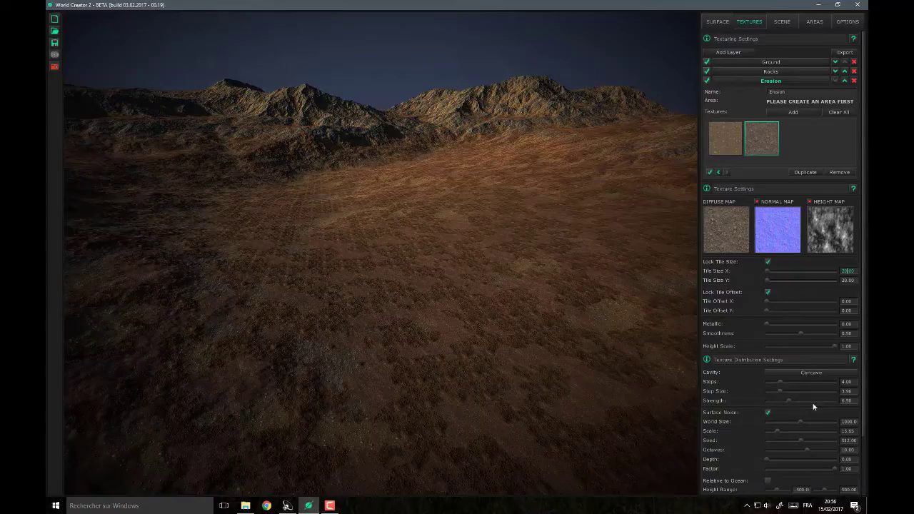
Step: Lower the cavity strength of both Erosion textures, setting the dirt texture's to 3.61, and slightly reduce the dirt texture's maximum slope
{"action": "left_click_drag", "start_coordinate": [790, 402], "coordinate": [782, 402]}
{"action": "left_click", "coordinate": [728, 152]}
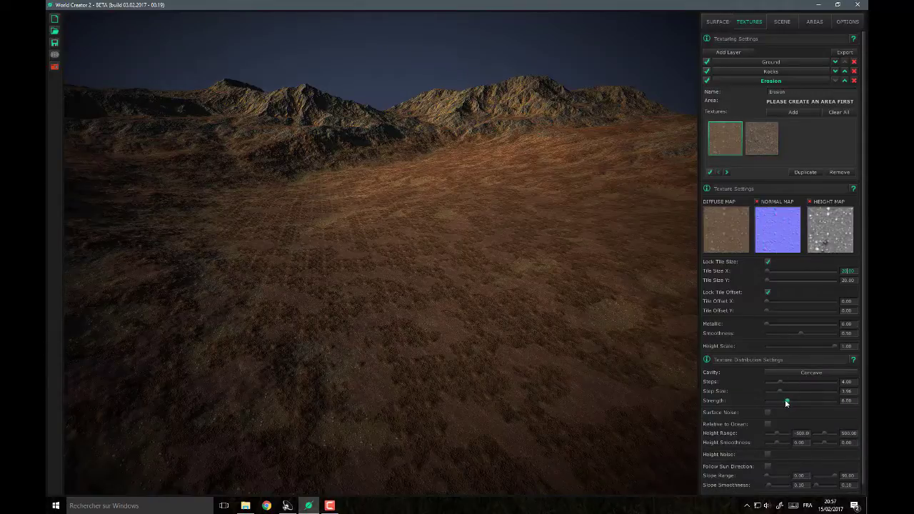
{"action": "left_click_drag", "start_coordinate": [784, 403], "coordinate": [780, 404]}
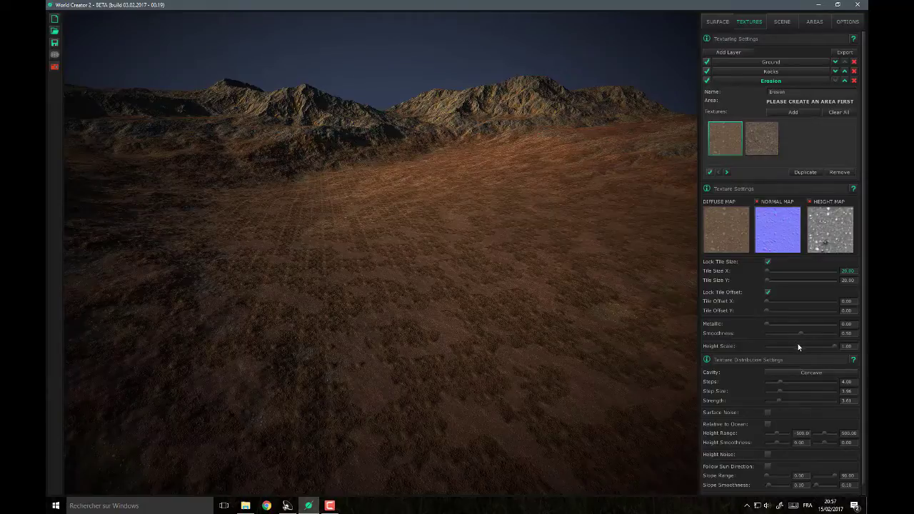
{"action": "scroll", "coordinate": [807, 419], "scroll_direction": "down", "scroll_amount": 1}
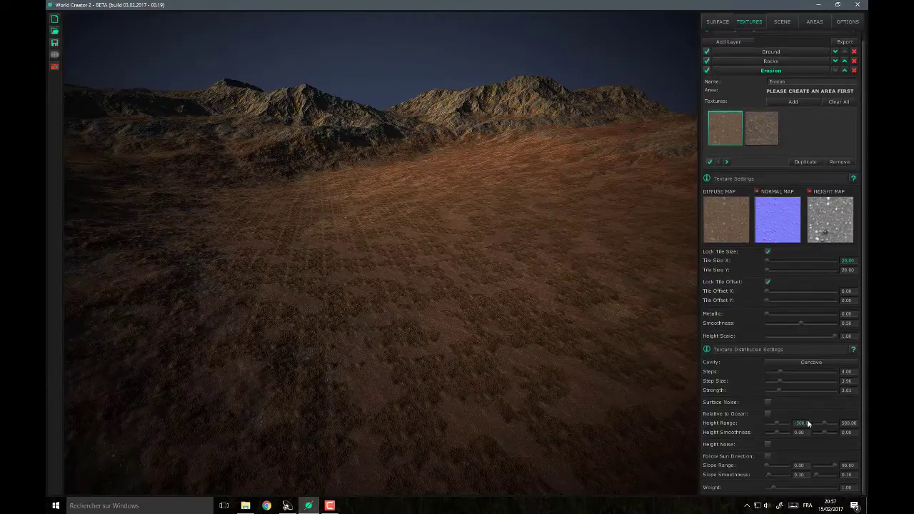
{"action": "left_click_drag", "start_coordinate": [835, 465], "coordinate": [828, 468]}
{"action": "right_click_drag", "start_coordinate": [343, 277], "coordinate": [400, 319]}
{"action": "left_click", "coordinate": [762, 53]}
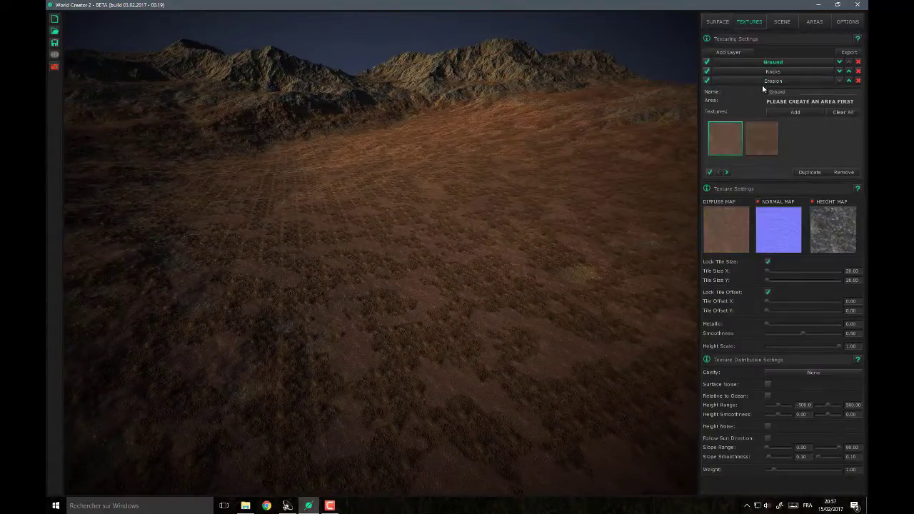
{"action": "left_click", "coordinate": [761, 139]}
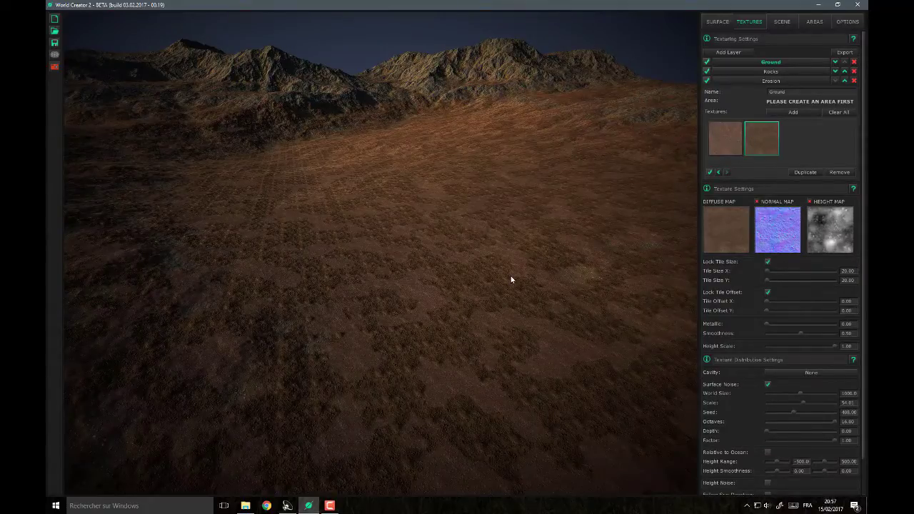
{"action": "right_click_drag", "start_coordinate": [457, 286], "coordinate": [458, 287]}
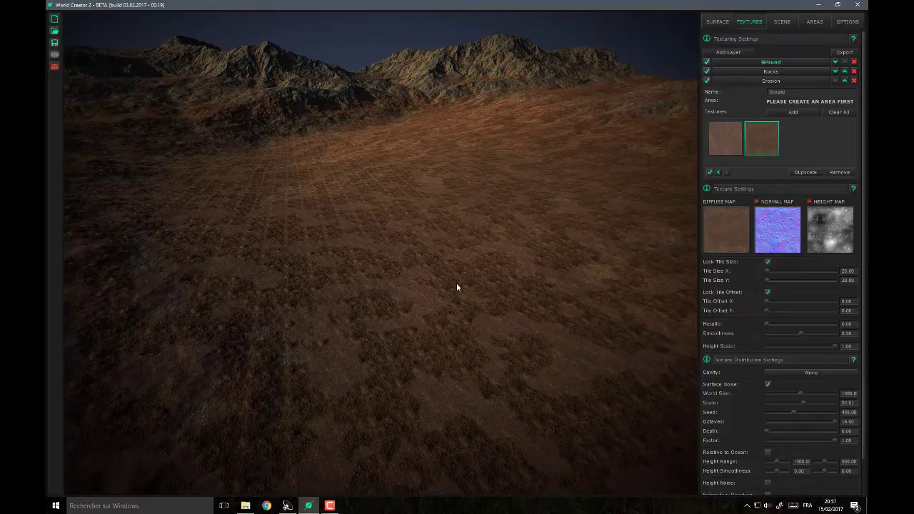
{"action": "key", "text": "s"}
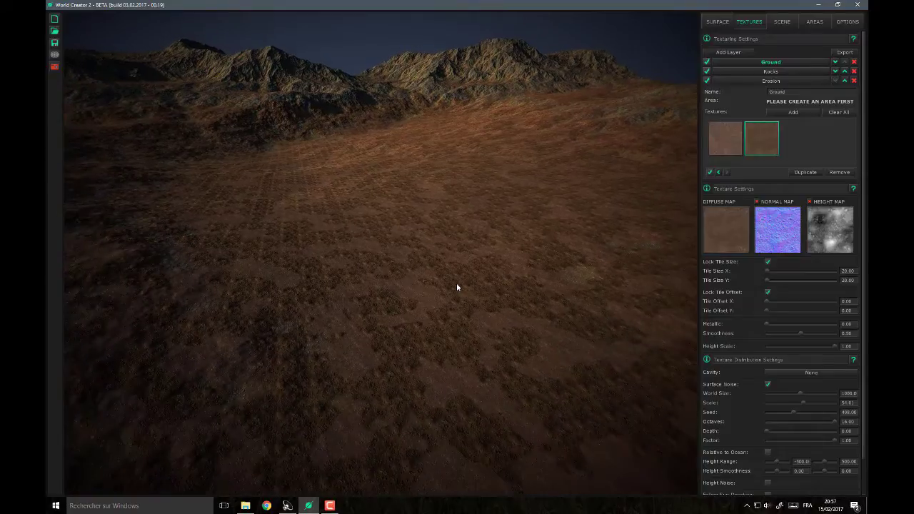
Step: Add a details layer to the scene and name it Grass
{"action": "left_click", "coordinate": [782, 22]}
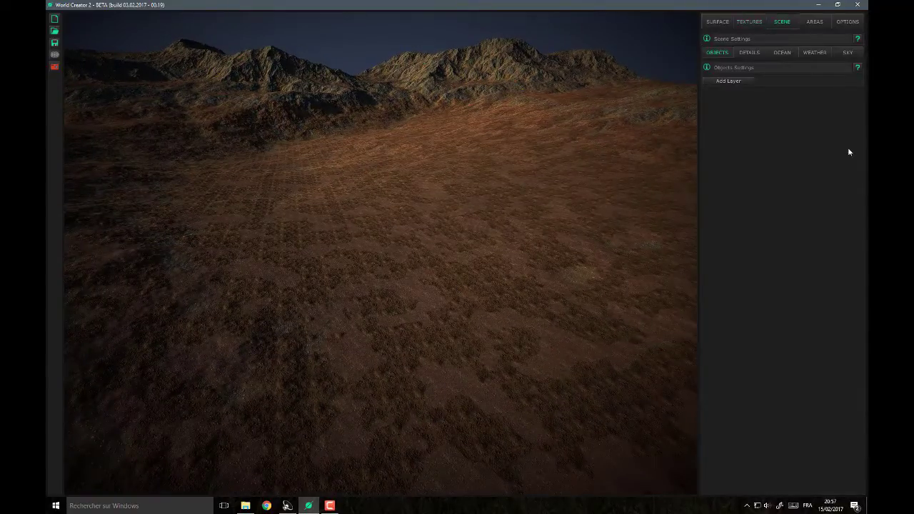
{"action": "left_click", "coordinate": [750, 52]}
{"action": "left_click", "coordinate": [742, 84]}
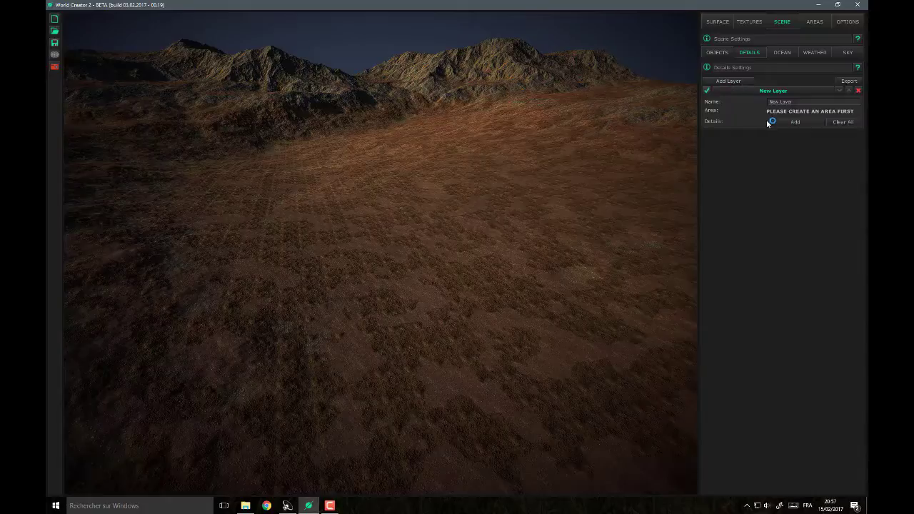
{"action": "left_click", "coordinate": [812, 103]}
{"action": "type", "text": "Grass"}
Step: Add the first grass detail to the Grass layer, set its view distance to 2000 and inspect the grass up close
{"action": "left_click", "coordinate": [803, 124]}
{"action": "left_click", "coordinate": [287, 183]}
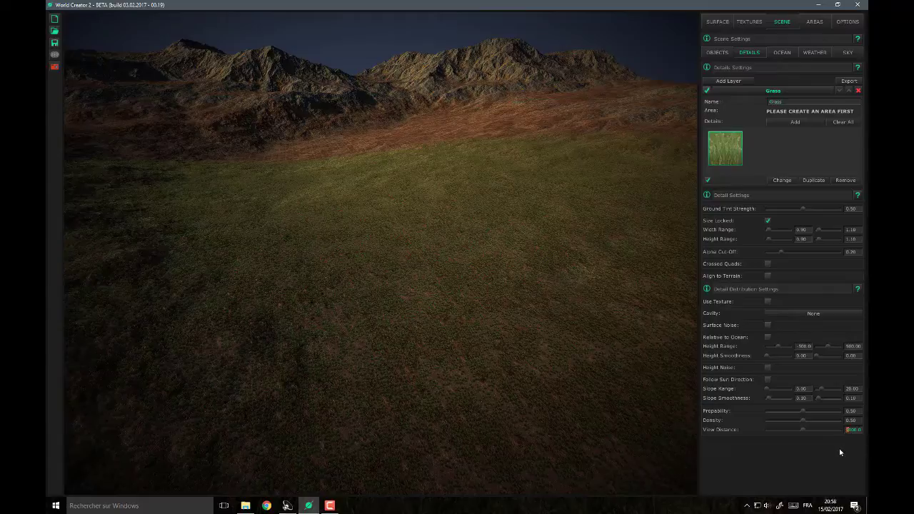
{"action": "type", "text": "2"}
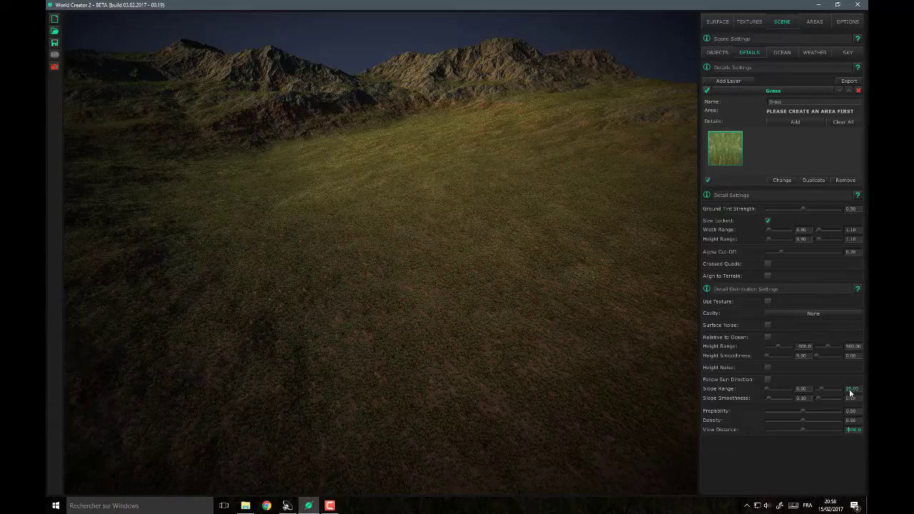
{"action": "key", "text": "w"}
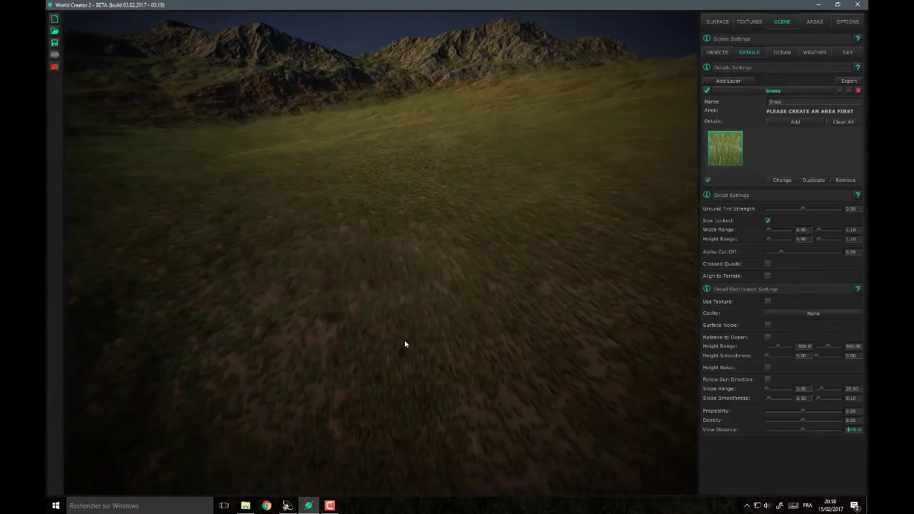
{"action": "key", "text": "w"}
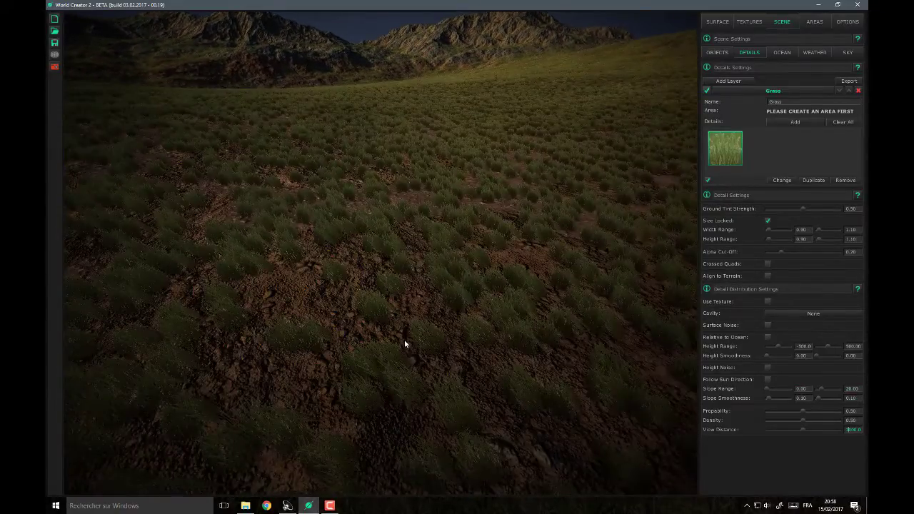
{"action": "key", "text": "s"}
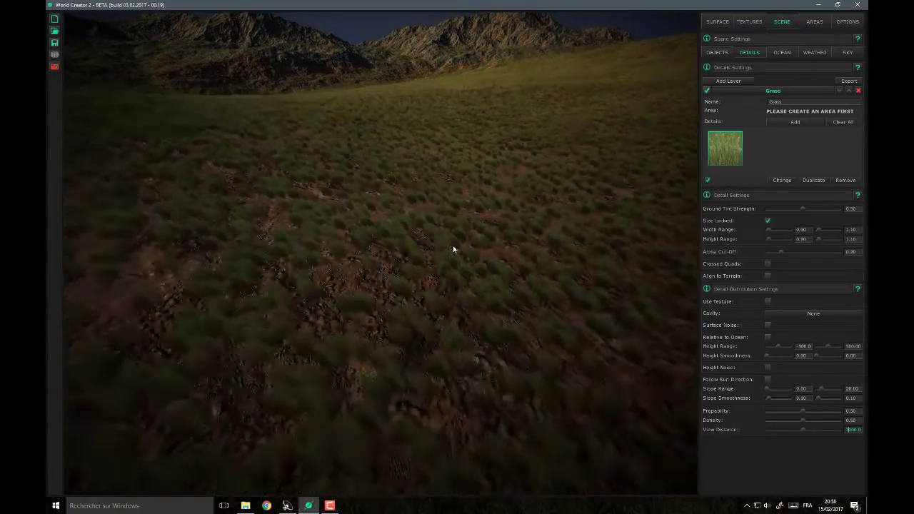
Step: Raise the grass detail's ground tint strength to 0.67 and check how the grass blends with the terrain
{"action": "key", "text": "s"}
{"action": "right_click_drag", "start_coordinate": [458, 340], "coordinate": [461, 329]}
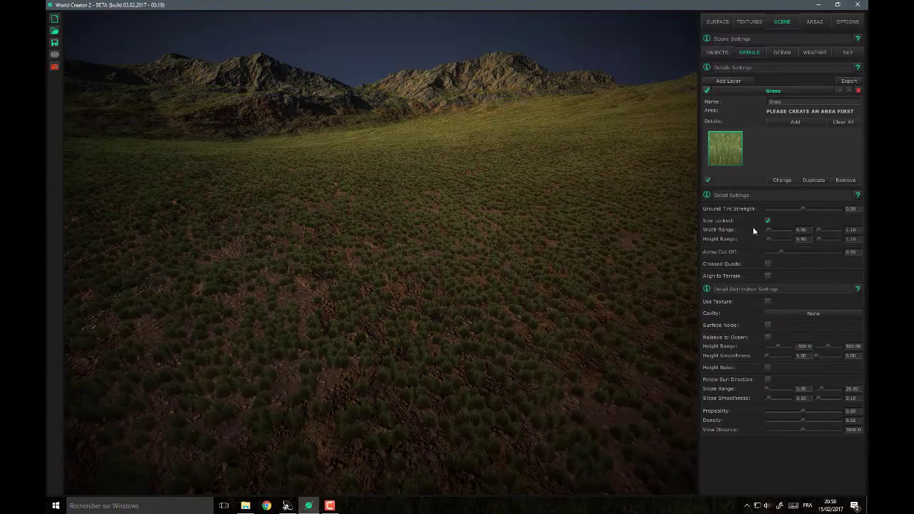
{"action": "left_click_drag", "start_coordinate": [804, 209], "coordinate": [817, 213]}
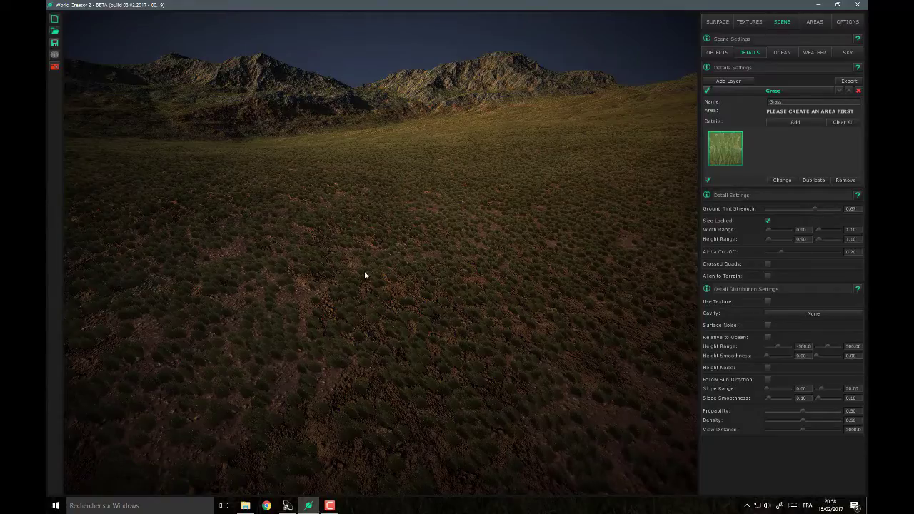
{"action": "scroll", "coordinate": [351, 273], "scroll_direction": "down", "scroll_amount": 5}
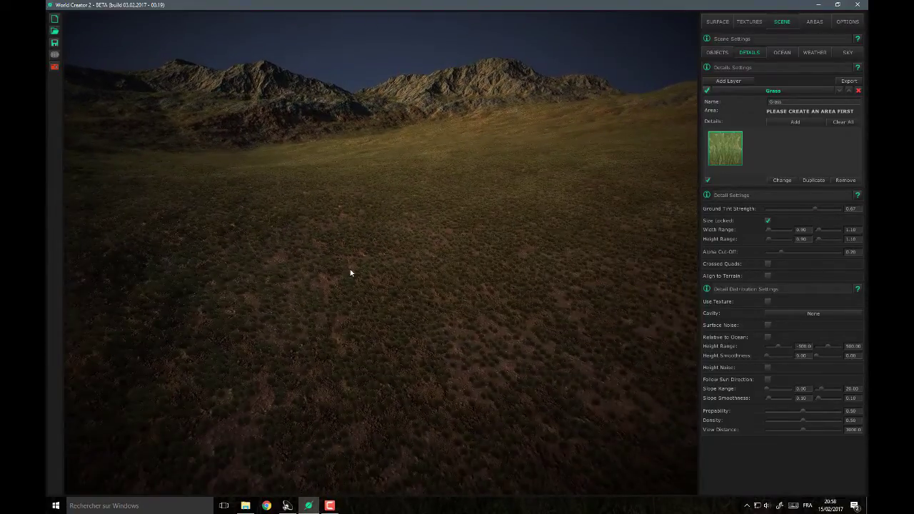
{"action": "right_click_drag", "start_coordinate": [399, 304], "coordinate": [353, 299]}
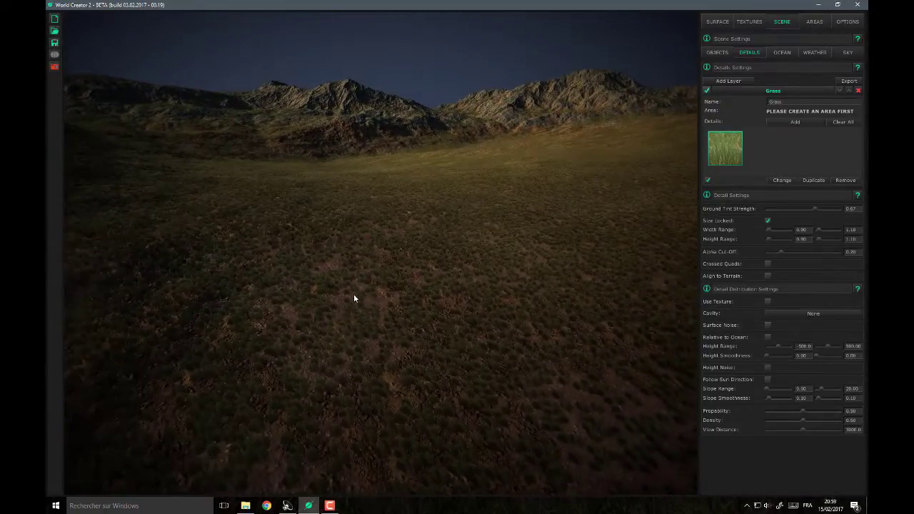
Step: Add an objects layer to the scene and name it Rocks
{"action": "left_click", "coordinate": [717, 54]}
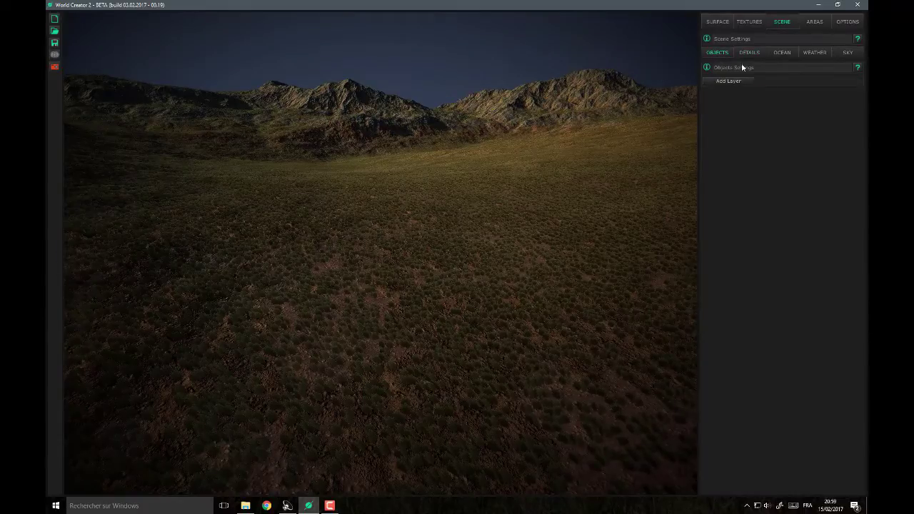
{"action": "left_click", "coordinate": [729, 81]}
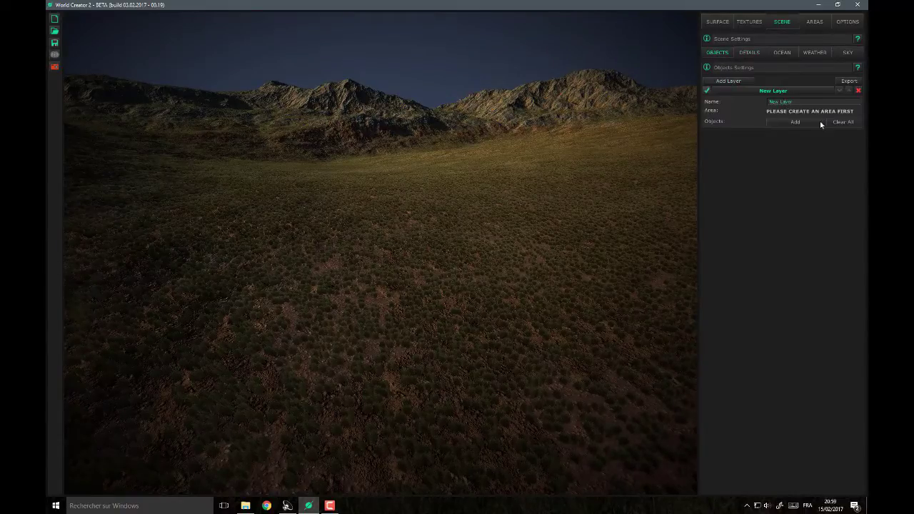
{"action": "left_click", "coordinate": [779, 102]}
{"action": "type", "text": "Rocks"}
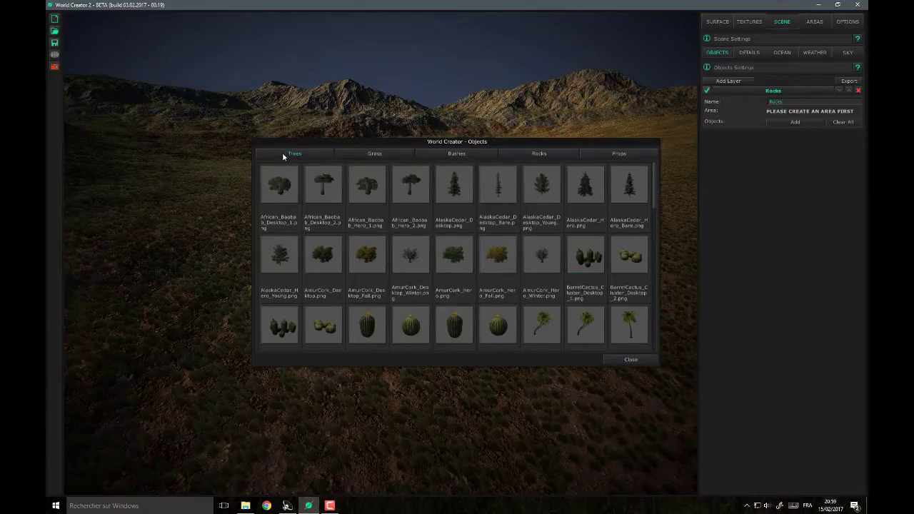
Step: Add the stone01 rock to the Rocks layer and look over the terrain for it
{"action": "left_click", "coordinate": [531, 151]}
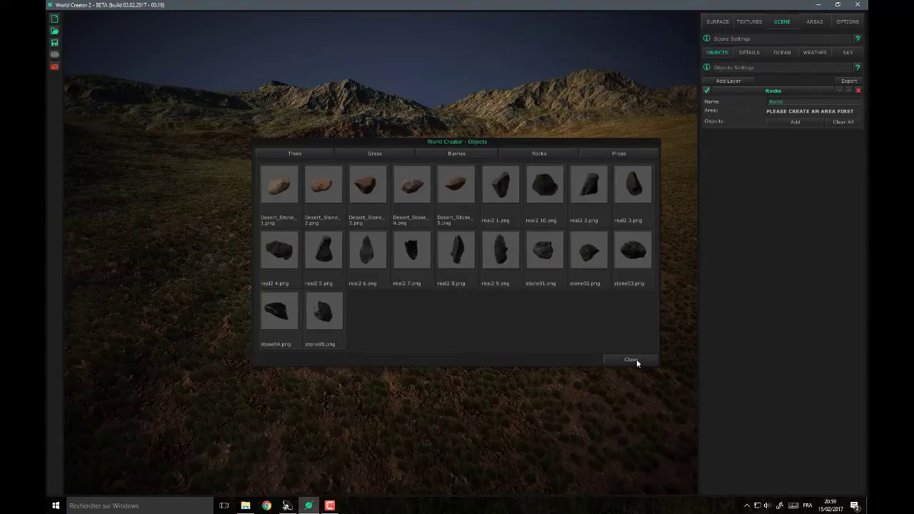
{"action": "left_click", "coordinate": [543, 262]}
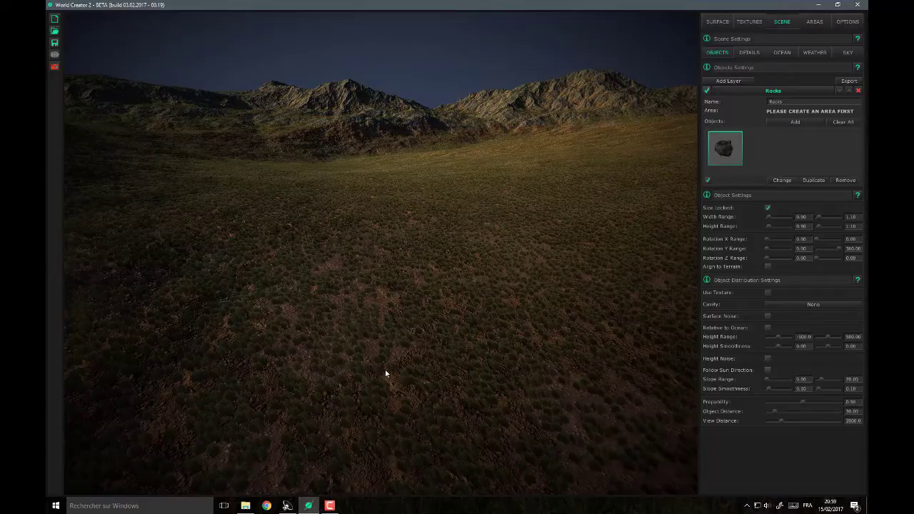
{"action": "scroll", "coordinate": [386, 373], "scroll_direction": "up", "scroll_amount": 5}
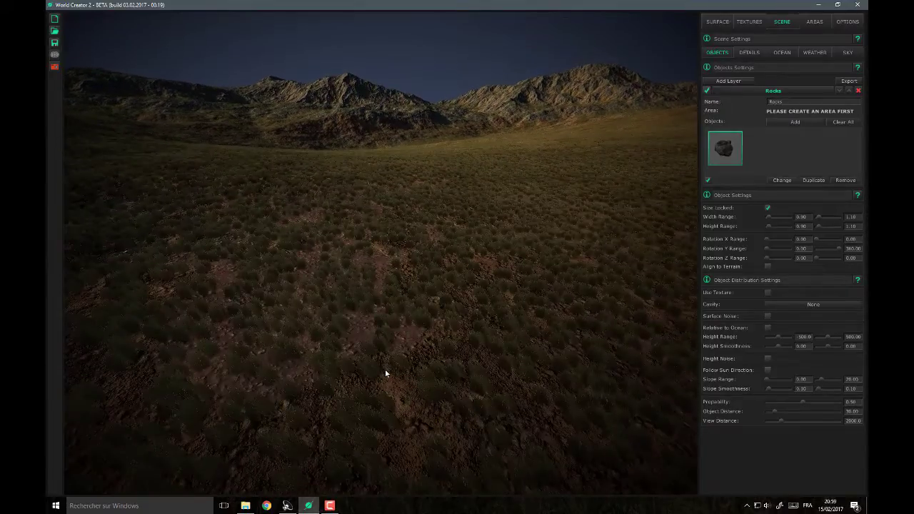
{"action": "right_click_drag", "start_coordinate": [395, 363], "coordinate": [647, 375]}
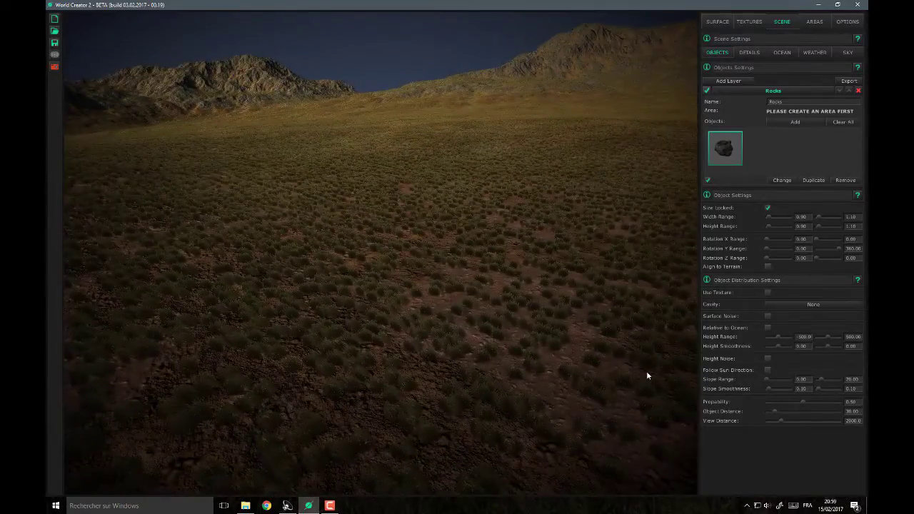
Step: Replace the rock object with real2 1 and set its probability to 0.75
{"action": "left_click", "coordinate": [782, 180]}
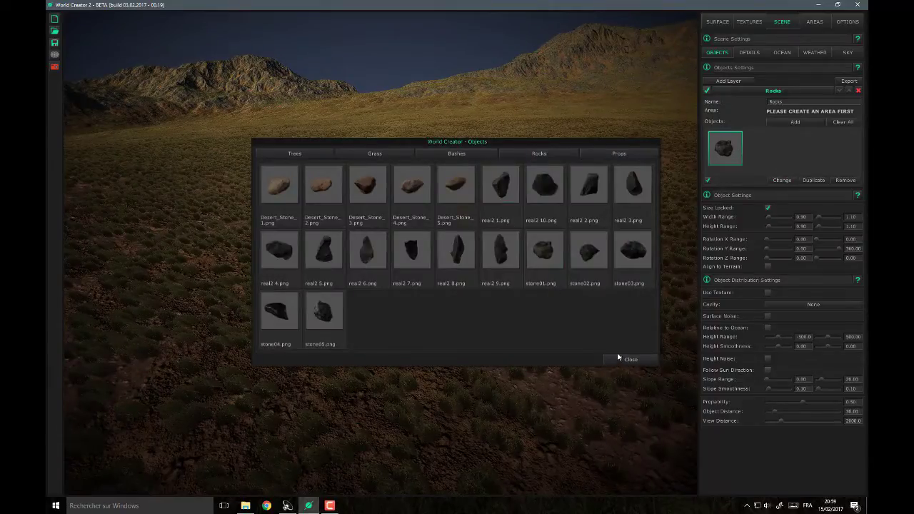
{"action": "left_click", "coordinate": [495, 193]}
{"action": "left_click", "coordinate": [631, 359]}
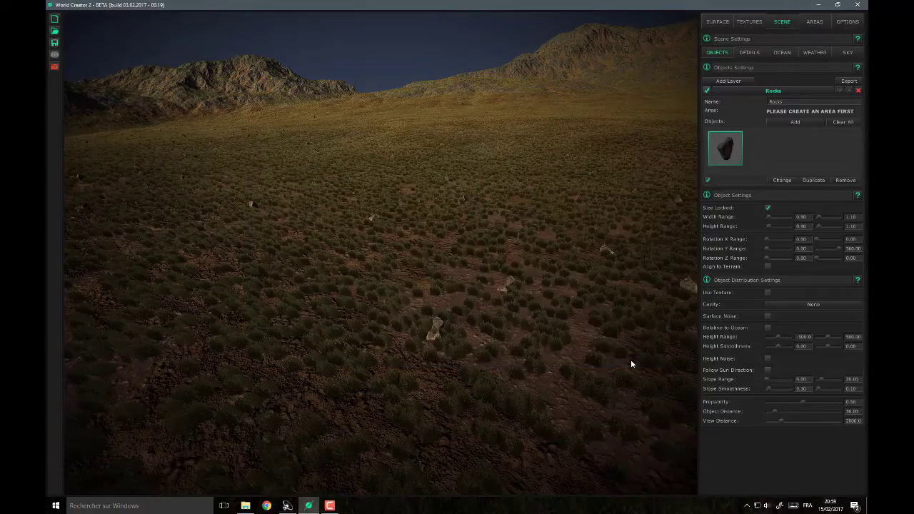
{"action": "middle_click_drag", "start_coordinate": [512, 320], "coordinate": [287, 176]}
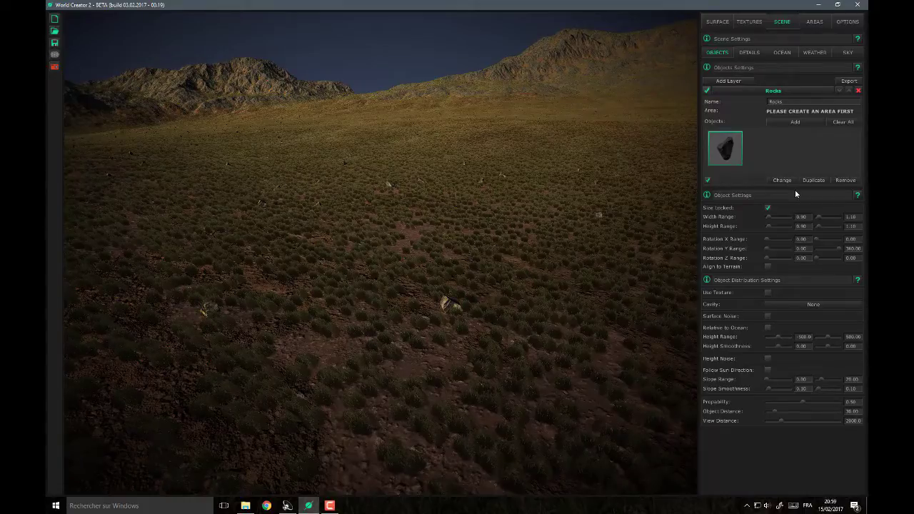
{"action": "left_click", "coordinate": [851, 401]}
{"action": "type", "text": "0.75"}
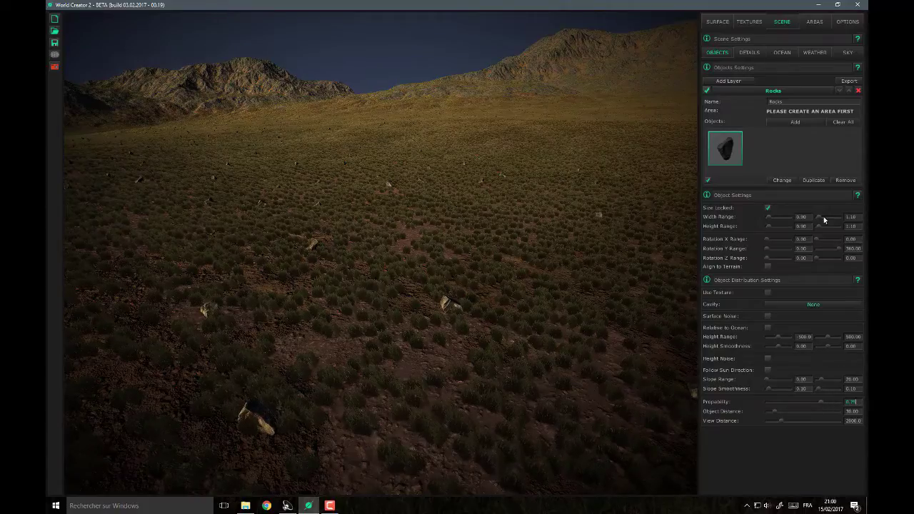
Step: Duplicate the rock object twice, change the copies to real2 10 and real2 2, and inspect the scattered rocks
{"action": "left_click", "coordinate": [817, 181]}
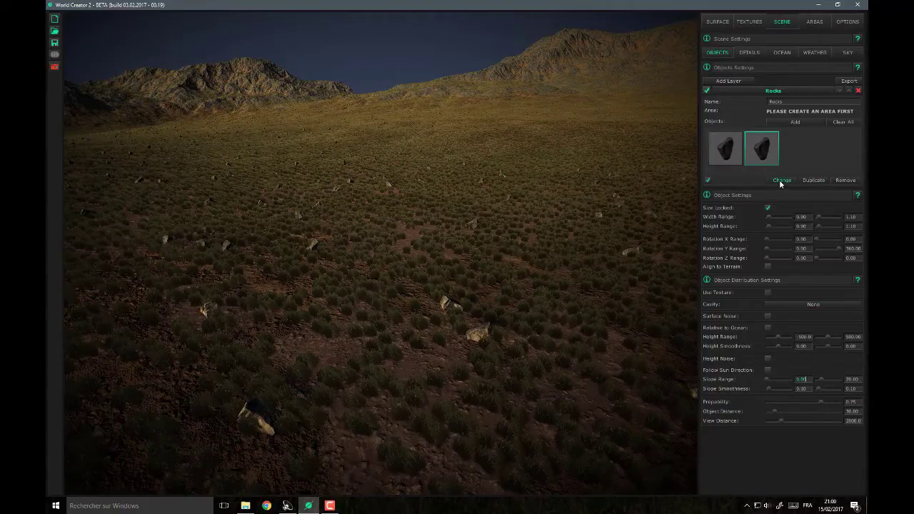
{"action": "left_click", "coordinate": [781, 180]}
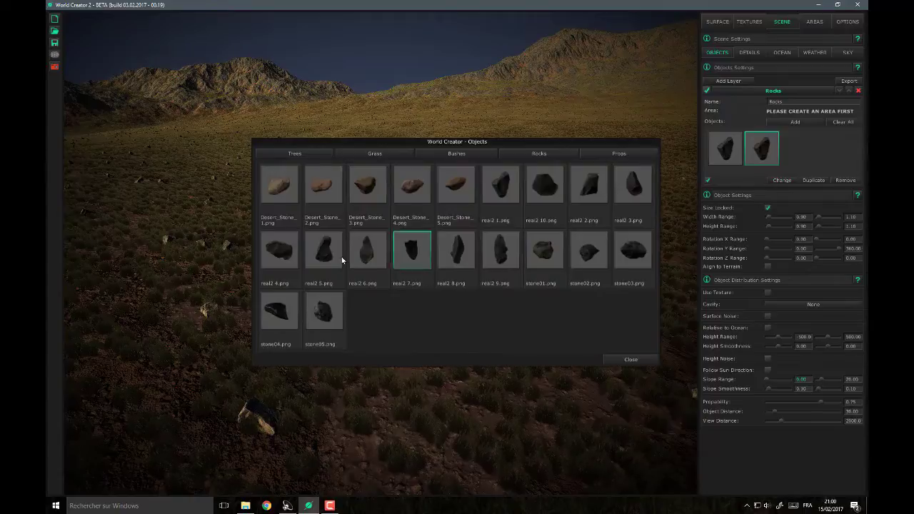
{"action": "left_click", "coordinate": [545, 183]}
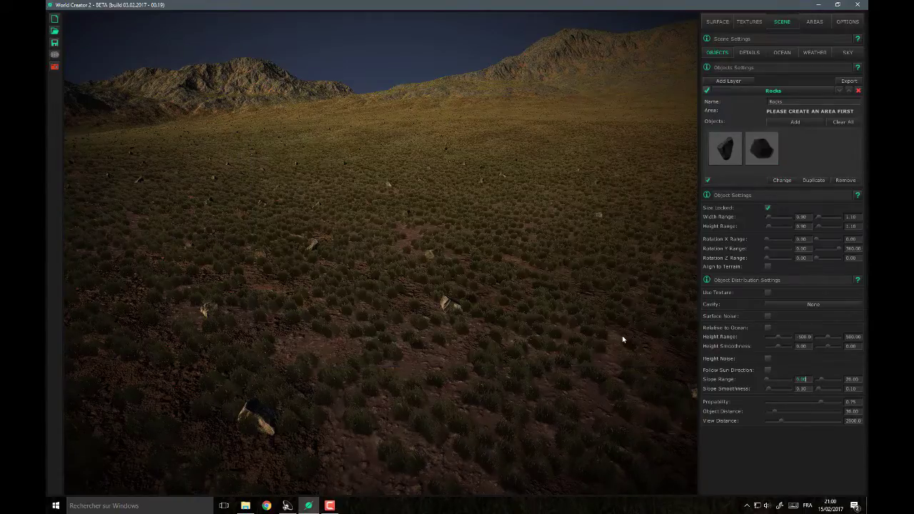
{"action": "left_click", "coordinate": [812, 181]}
{"action": "left_click", "coordinate": [781, 181]}
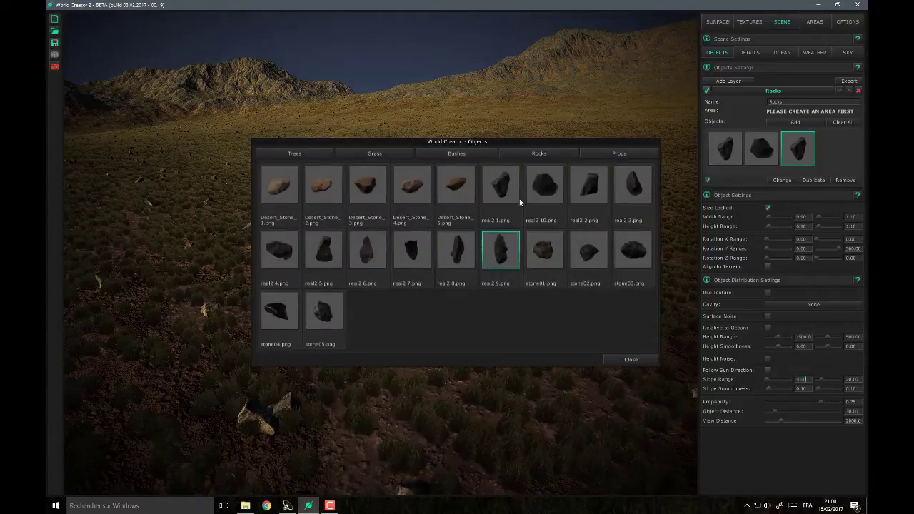
{"action": "left_click", "coordinate": [589, 184]}
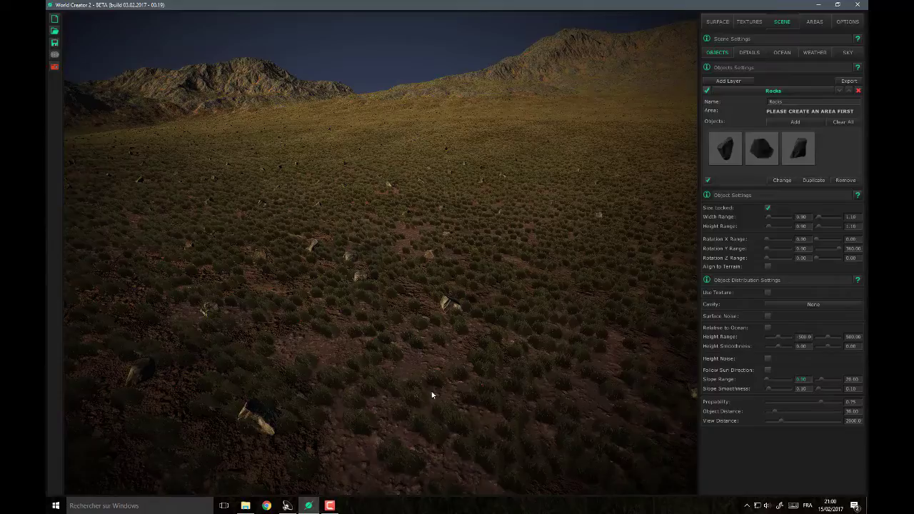
{"action": "left_click_drag", "start_coordinate": [399, 401], "coordinate": [407, 284]}
{"action": "left_click_drag", "start_coordinate": [467, 321], "coordinate": [340, 317]}
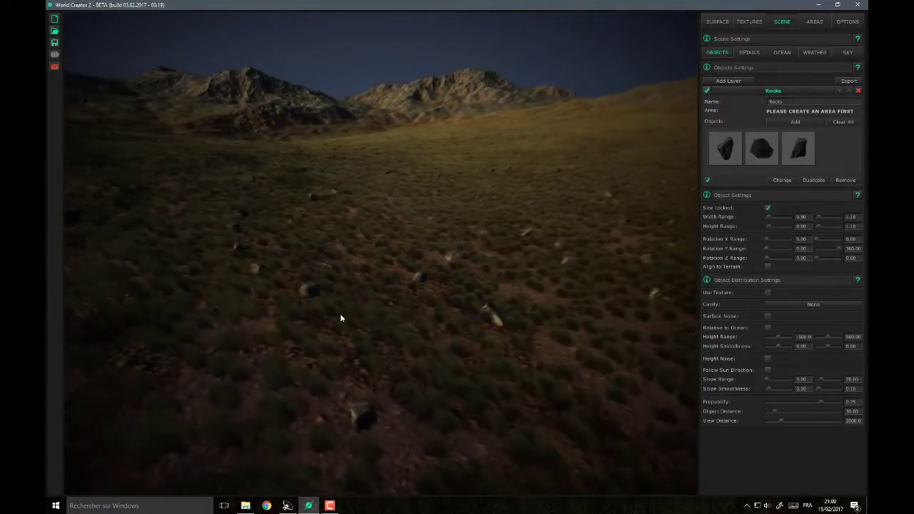
Step: Add a second objects layer and name it Trees
{"action": "left_click", "coordinate": [730, 81]}
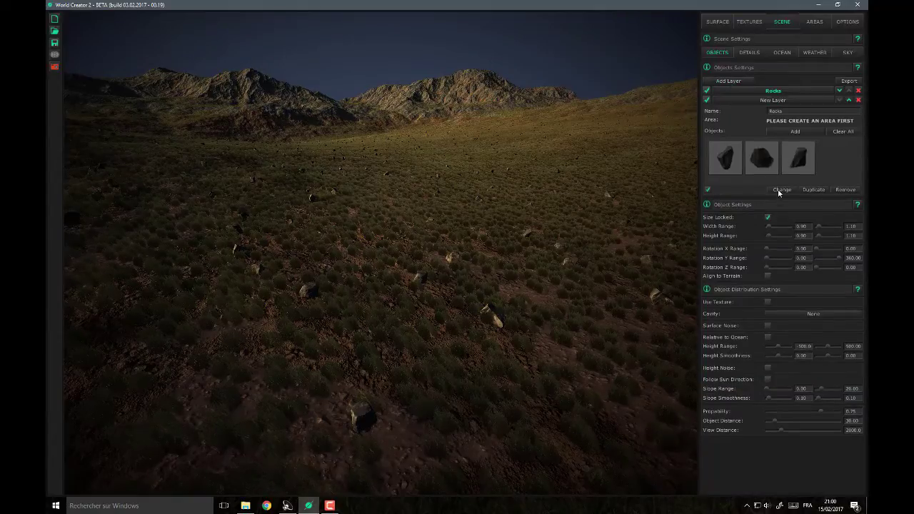
{"action": "left_click", "coordinate": [783, 99]}
{"action": "left_click_drag", "start_coordinate": [796, 111], "coordinate": [736, 110]}
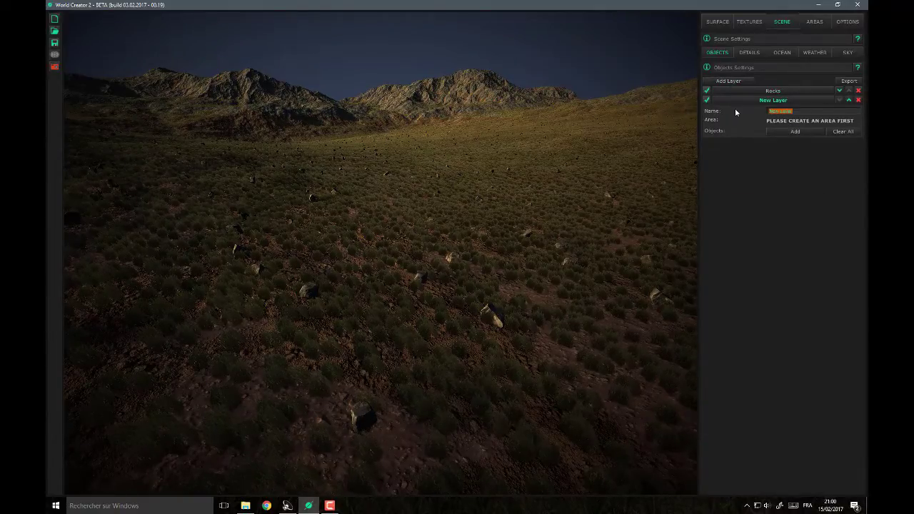
{"action": "type", "text": "Trees"}
Step: Add a bare Alaska cedar from the tree library to the Trees layer and inspect its distribution
{"action": "left_click", "coordinate": [807, 132]}
{"action": "left_click", "coordinate": [296, 153]}
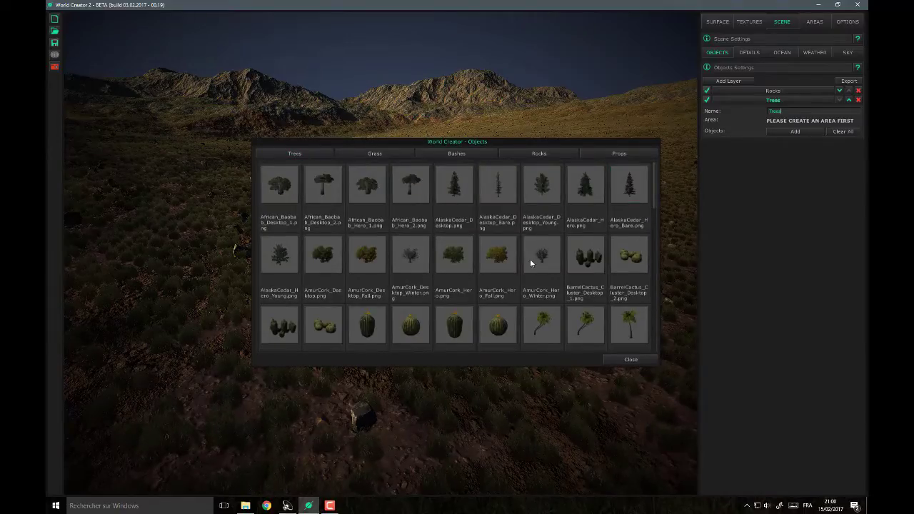
{"action": "left_click", "coordinate": [620, 360]}
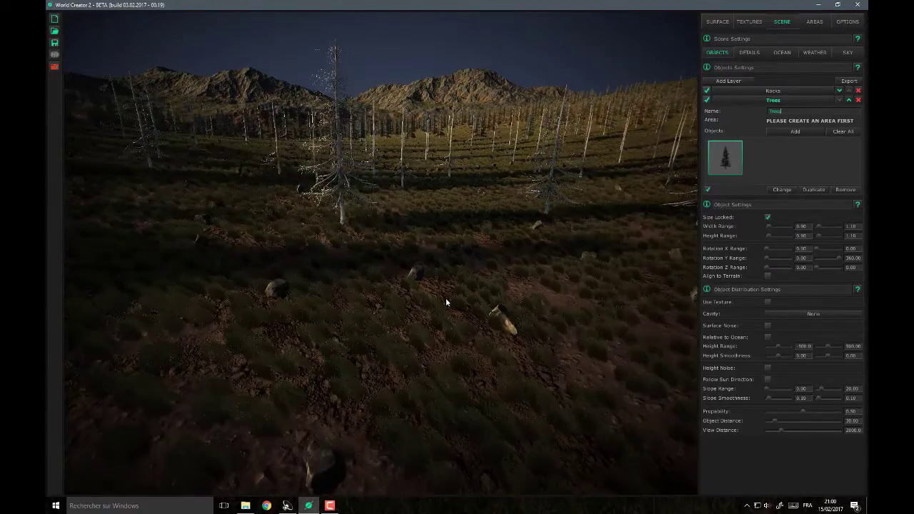
{"action": "mouse_move", "coordinate": [447, 294]}
{"action": "right_mouse_down"}
{"action": "mouse_move", "coordinate": [448, 260]}
{"action": "mouse_move", "coordinate": [411, 284]}
{"action": "mouse_move", "coordinate": [358, 291]}
{"action": "mouse_move", "coordinate": [456, 279]}
{"action": "right_mouse_up"}
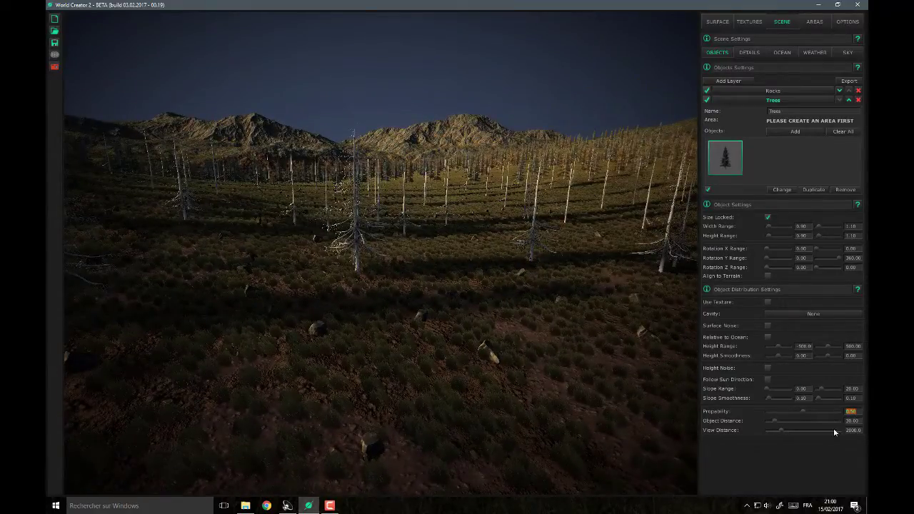
Step: Set the bare cedar's probability to 0.20 and try surface noise on its distribution
{"action": "type", "text": "0"}
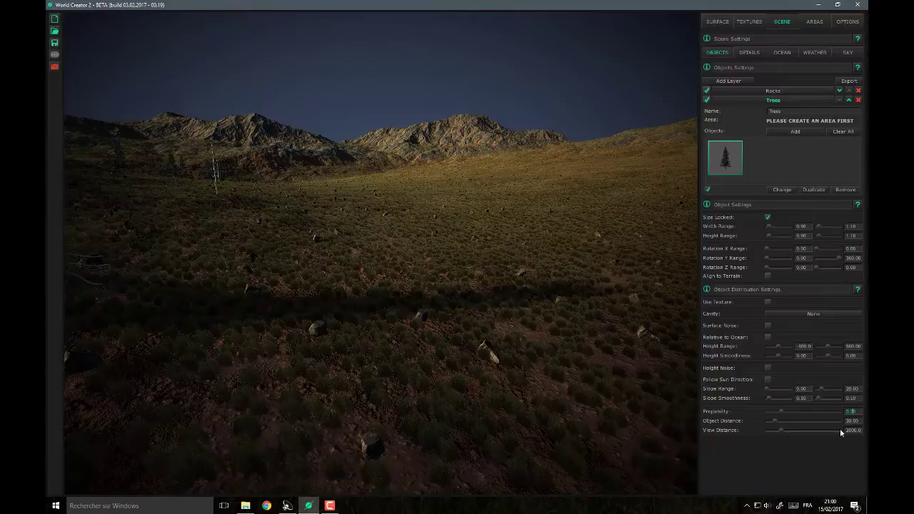
{"action": "left_click", "coordinate": [857, 431]}
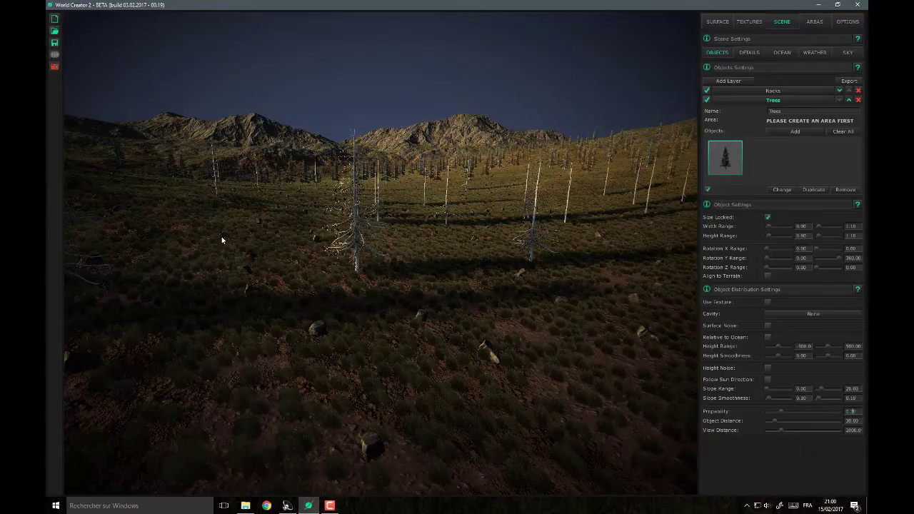
{"action": "right_click_drag", "start_coordinate": [250, 273], "coordinate": [278, 278]}
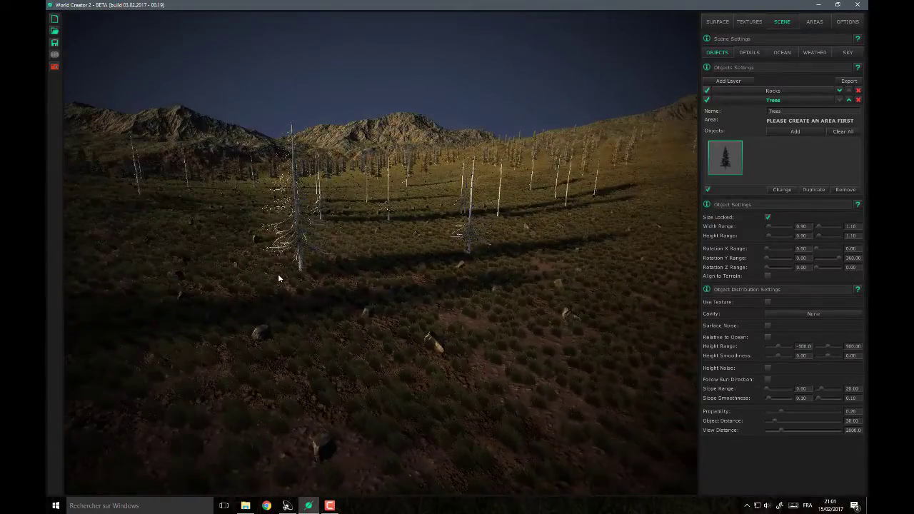
{"action": "left_click", "coordinate": [768, 326]}
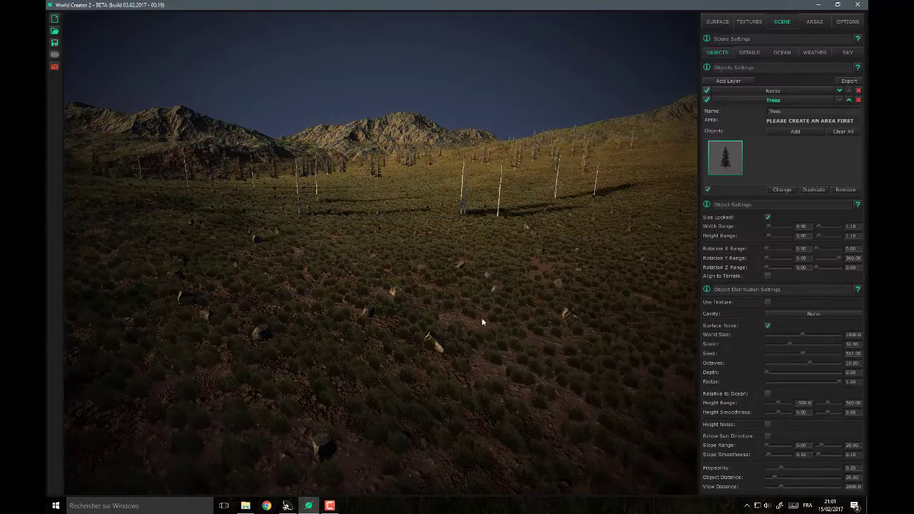
Step: Duplicate the bare cedar and change the copy to the leafy AlaskaCedar_Hero tree
{"action": "left_click", "coordinate": [815, 189]}
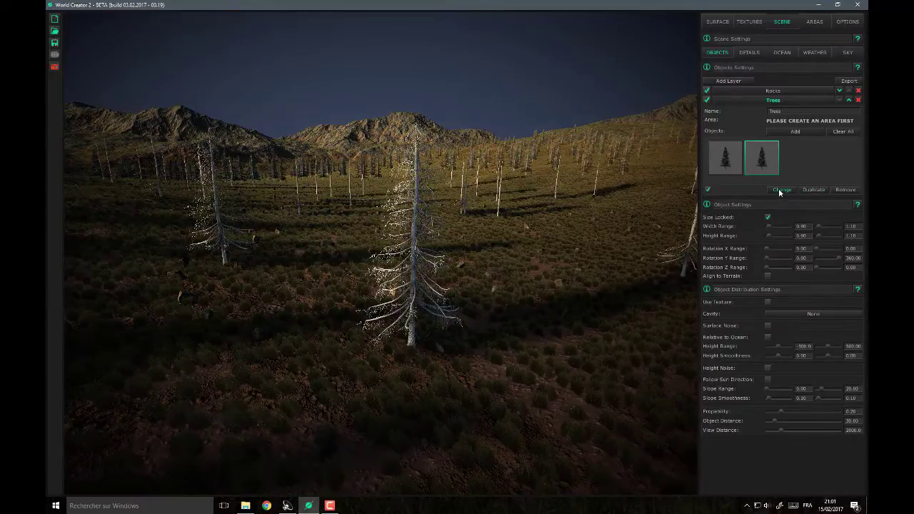
{"action": "left_click", "coordinate": [782, 190]}
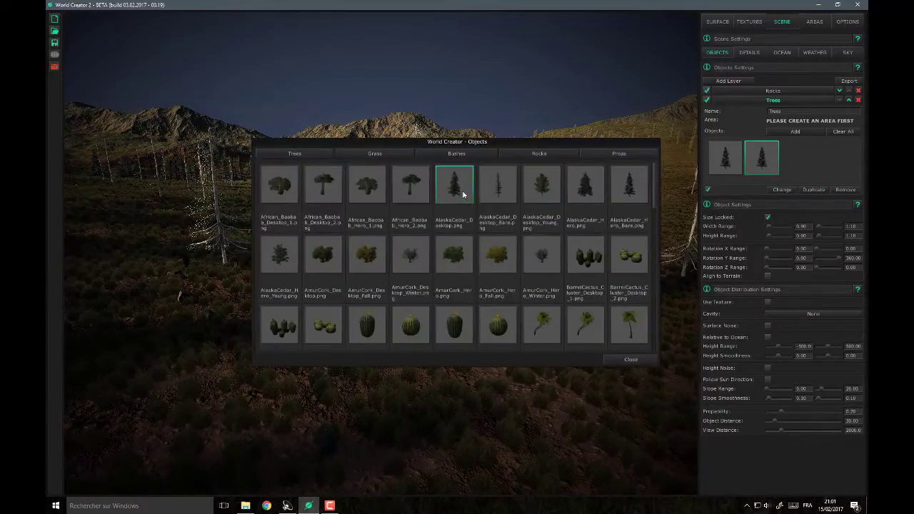
{"action": "left_click", "coordinate": [597, 193]}
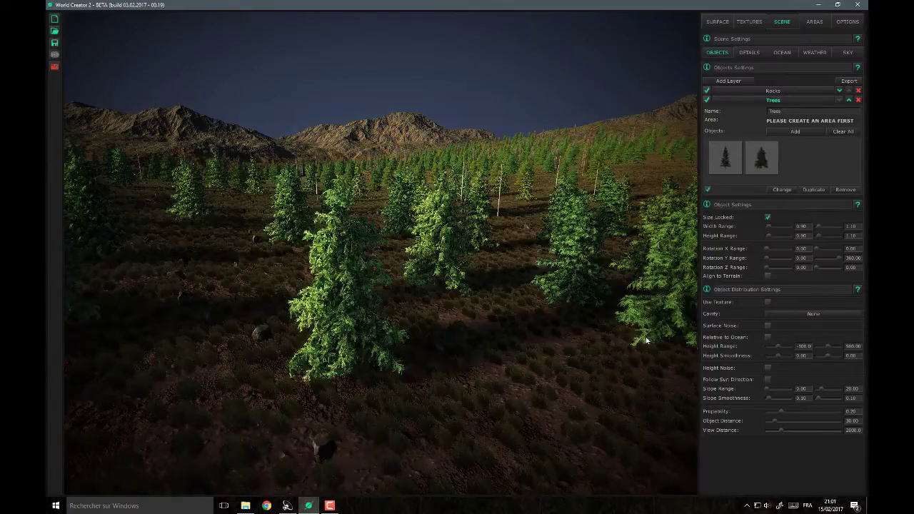
{"action": "mouse_move", "coordinate": [500, 305]}
{"action": "right_mouse_down"}
{"action": "mouse_move", "coordinate": [560, 304]}
{"action": "mouse_move", "coordinate": [358, 292]}
{"action": "mouse_move", "coordinate": [493, 308]}
{"action": "right_mouse_up"}
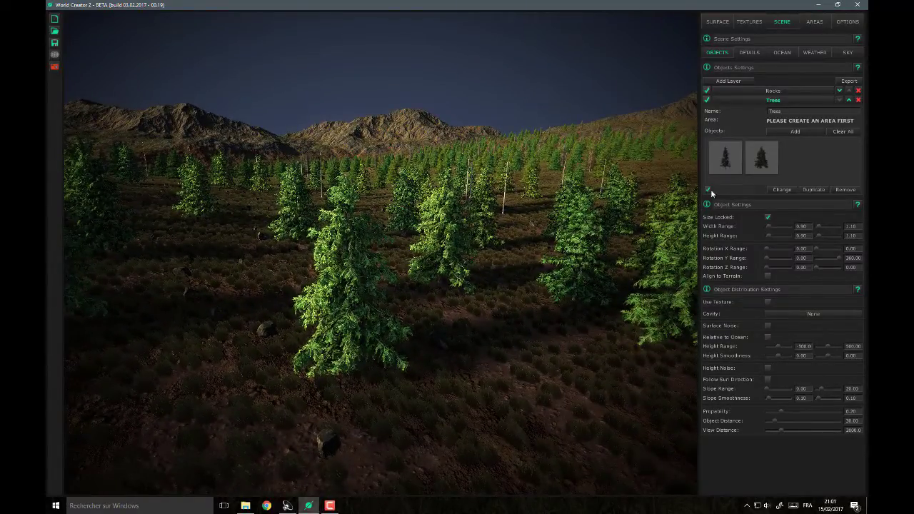
Step: Duplicate the bare cedar in the Trees layer and change the copy to the young AlaskaCedar_Desktop_Young tree
{"action": "left_click", "coordinate": [808, 189]}
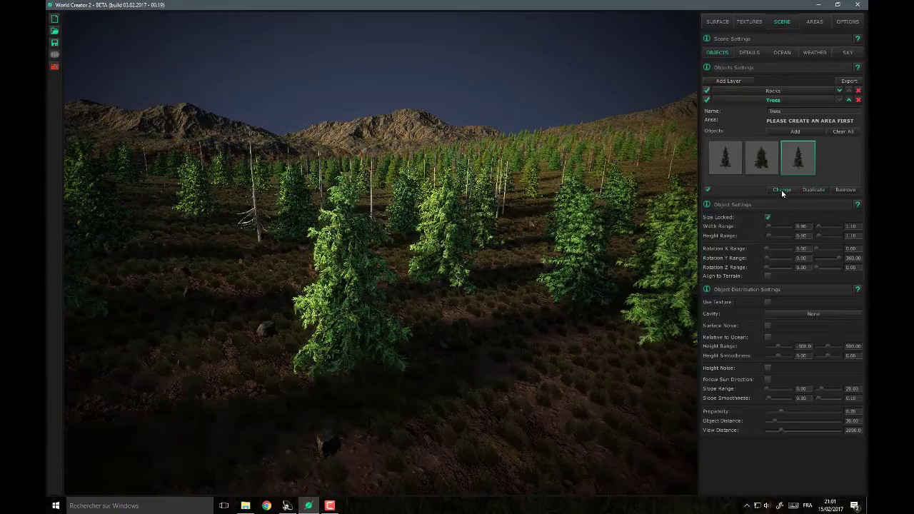
{"action": "left_click", "coordinate": [782, 190]}
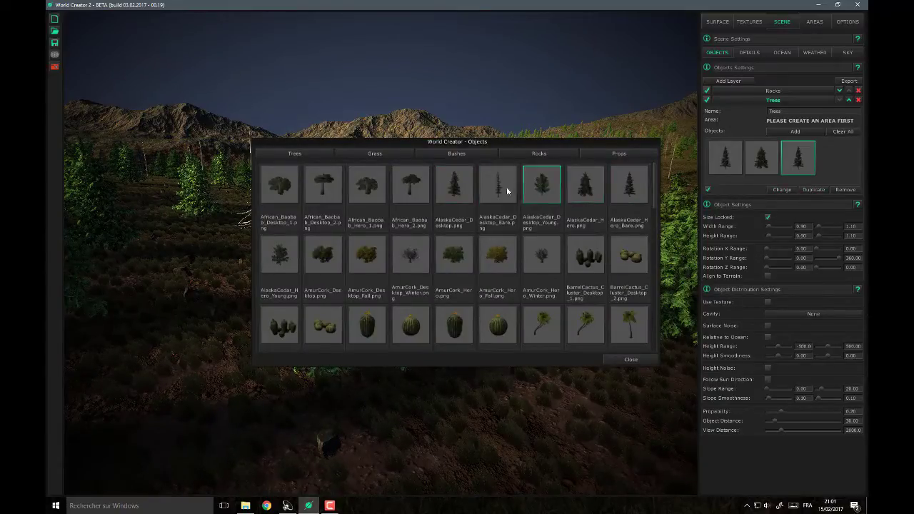
{"action": "left_click", "coordinate": [535, 187]}
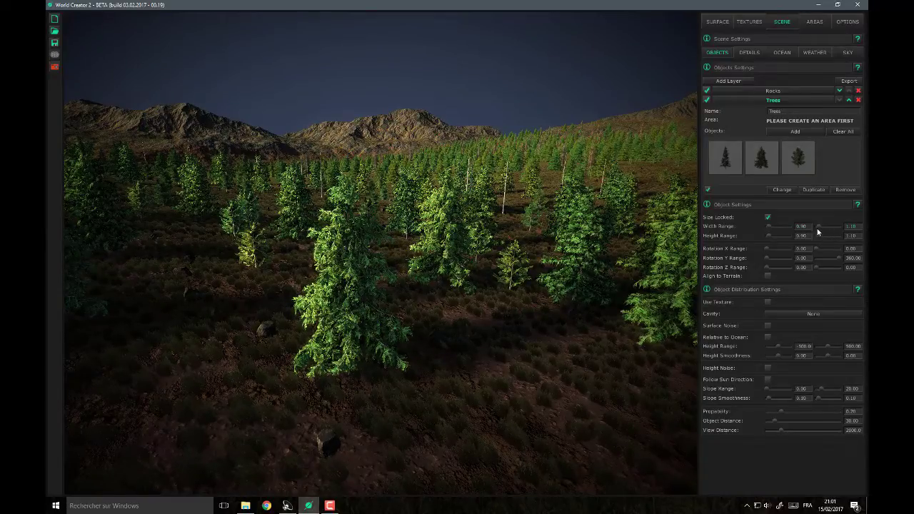
Step: Set the leafy cedar's width and height range to 0.70–1.50 and check the size variation across the forest
{"action": "left_click", "coordinate": [758, 163]}
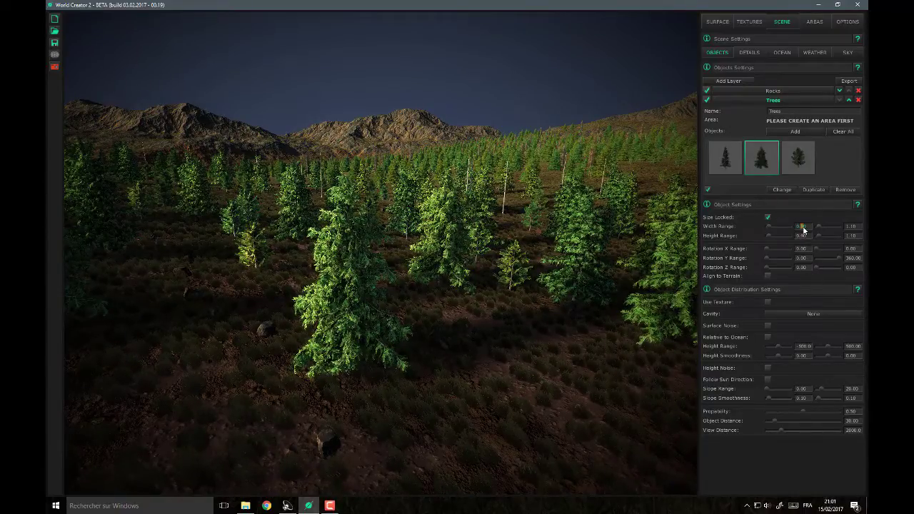
{"action": "scroll", "coordinate": [804, 227], "scroll_direction": "down", "scroll_amount": 1}
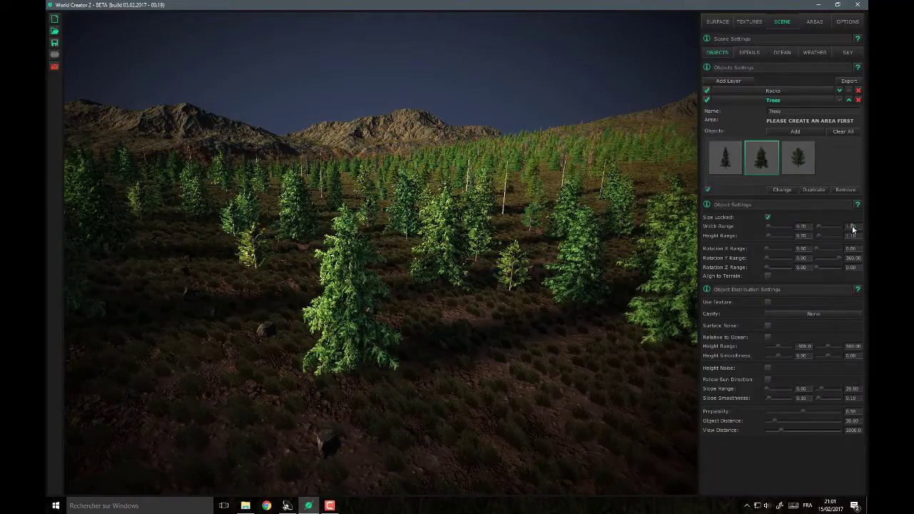
{"action": "scroll", "coordinate": [854, 228], "scroll_direction": "up", "scroll_amount": 2}
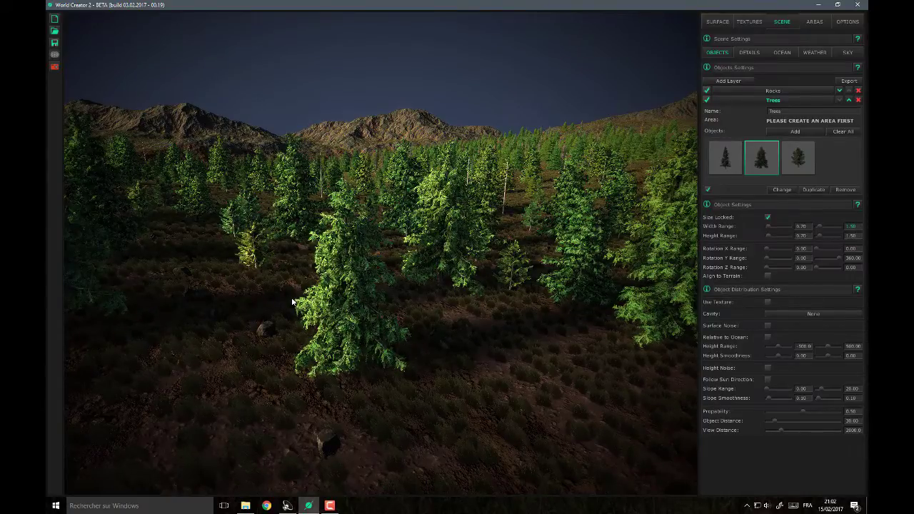
{"action": "right_click_drag", "start_coordinate": [512, 423], "coordinate": [443, 280]}
{"action": "key", "text": "s"}
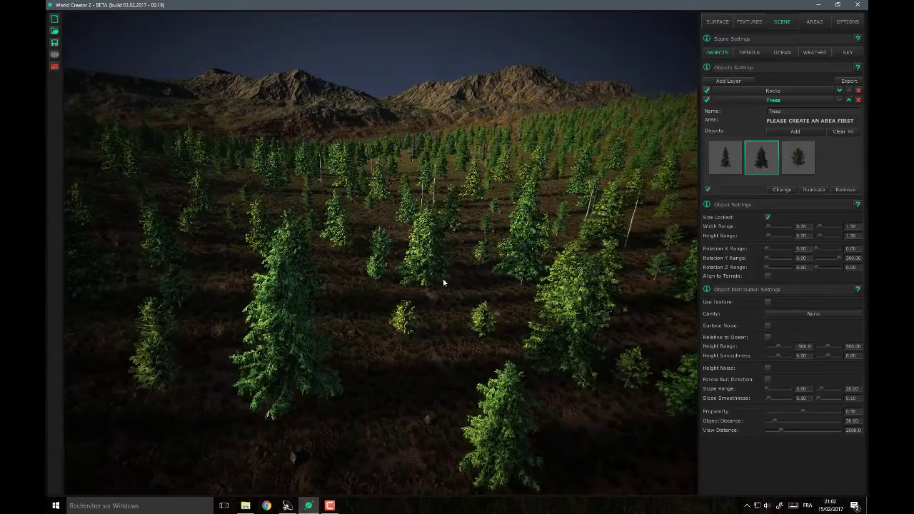
{"action": "right_click_drag", "start_coordinate": [442, 282], "coordinate": [415, 285]}
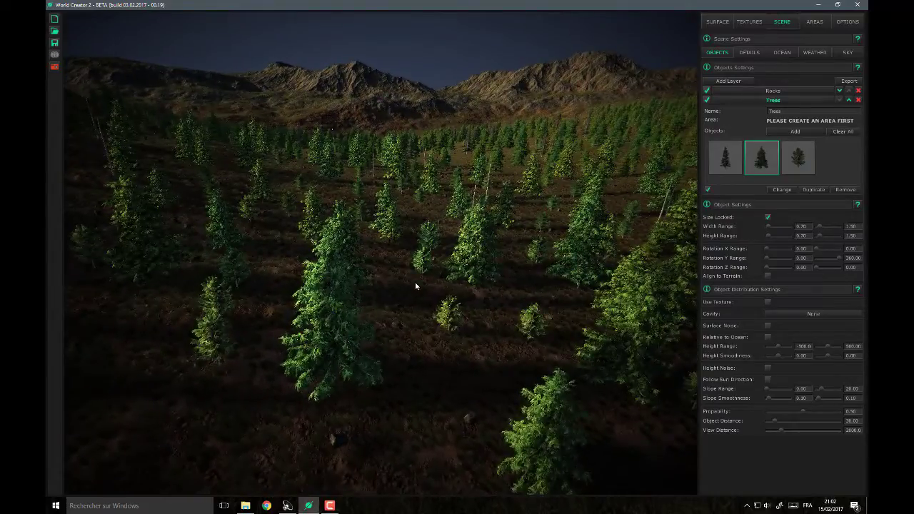
Step: Enable realistic mode for the sky and look over the clouds and horizon
{"action": "left_click", "coordinate": [848, 54]}
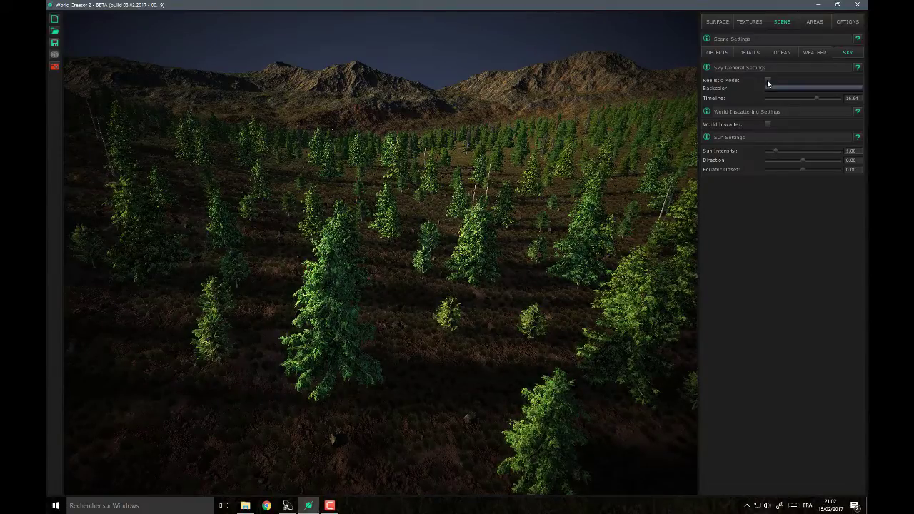
{"action": "left_click", "coordinate": [768, 81]}
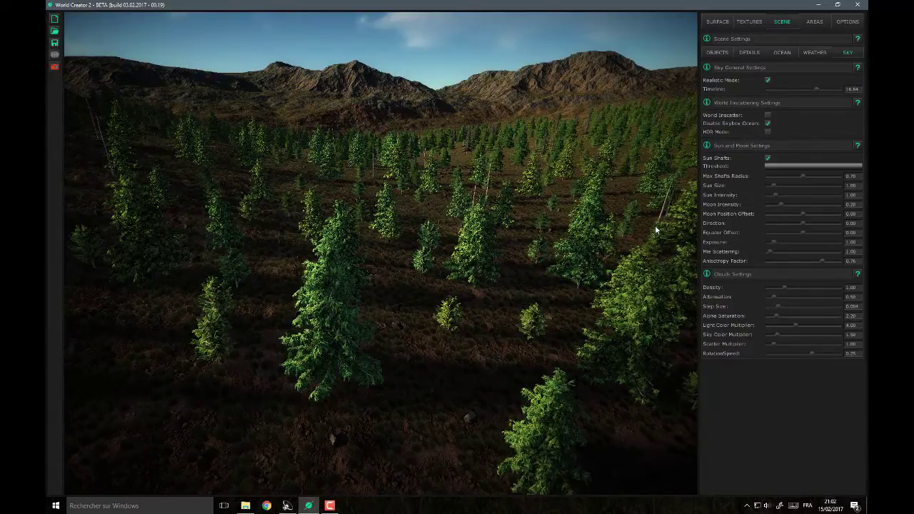
{"action": "right_click_drag", "start_coordinate": [507, 195], "coordinate": [508, 150]}
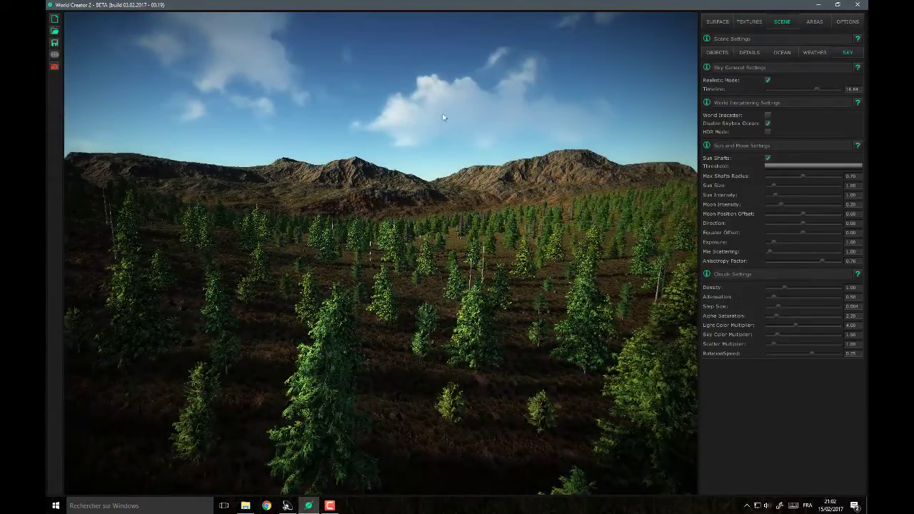
{"action": "right_click_drag", "start_coordinate": [522, 248], "coordinate": [149, 223]}
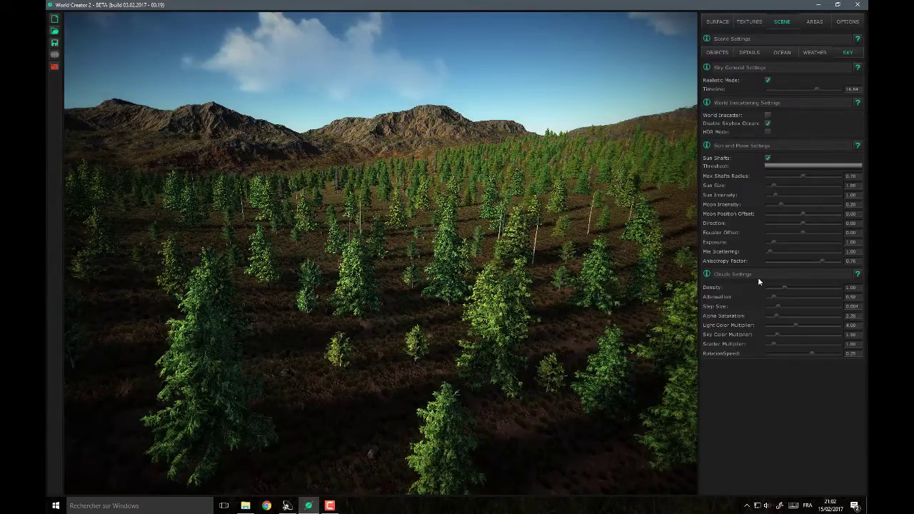
Step: Set the sun direction to about 64, the equator offset to 0.00 and the sun intensity to 1.42
{"action": "mouse_move", "coordinate": [804, 225]}
{"action": "left_mouse_down"}
{"action": "mouse_move", "coordinate": [838, 232]}
{"action": "mouse_move", "coordinate": [803, 233]}
{"action": "mouse_move", "coordinate": [815, 233]}
{"action": "left_mouse_up"}
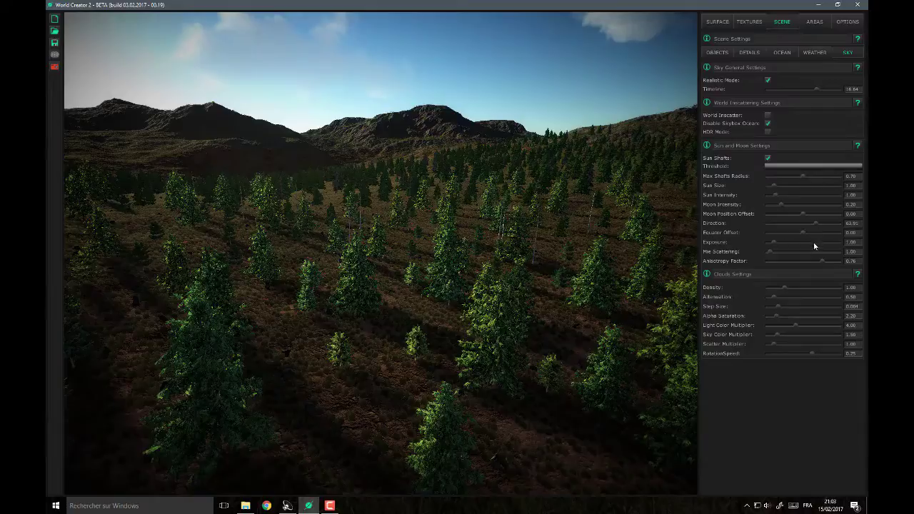
{"action": "left_click_drag", "start_coordinate": [803, 234], "coordinate": [803, 235]}
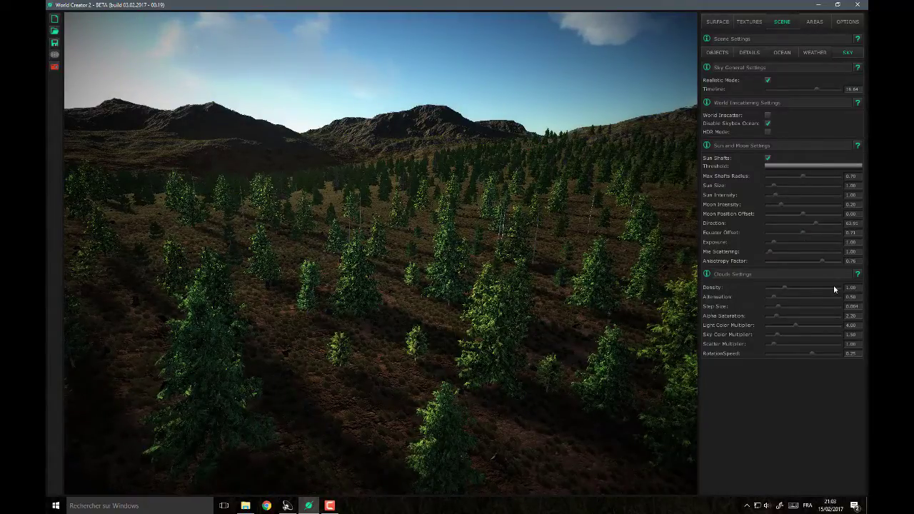
{"action": "left_click_drag", "start_coordinate": [857, 233], "coordinate": [811, 234]}
{"action": "type", "text": "00"}
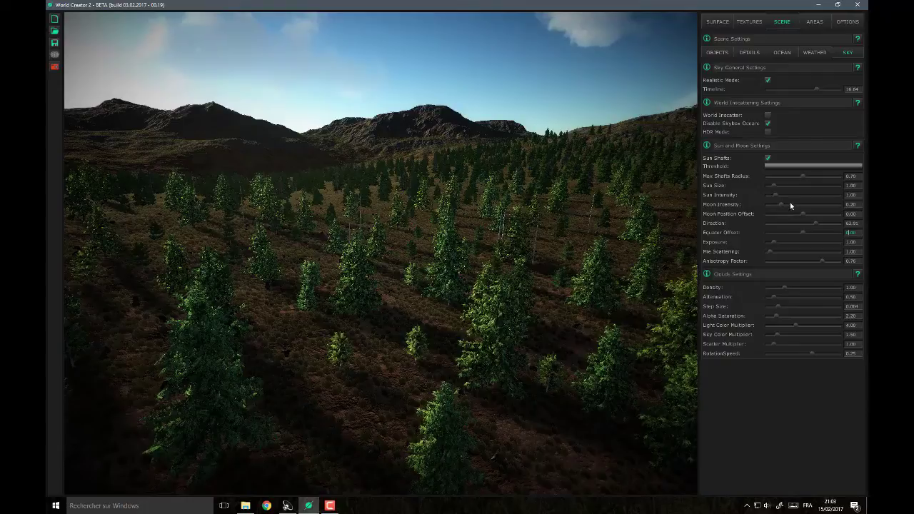
{"action": "mouse_move", "coordinate": [776, 196]}
{"action": "left_mouse_down"}
{"action": "mouse_move", "coordinate": [791, 199]}
{"action": "mouse_move", "coordinate": [782, 198]}
{"action": "left_mouse_up"}
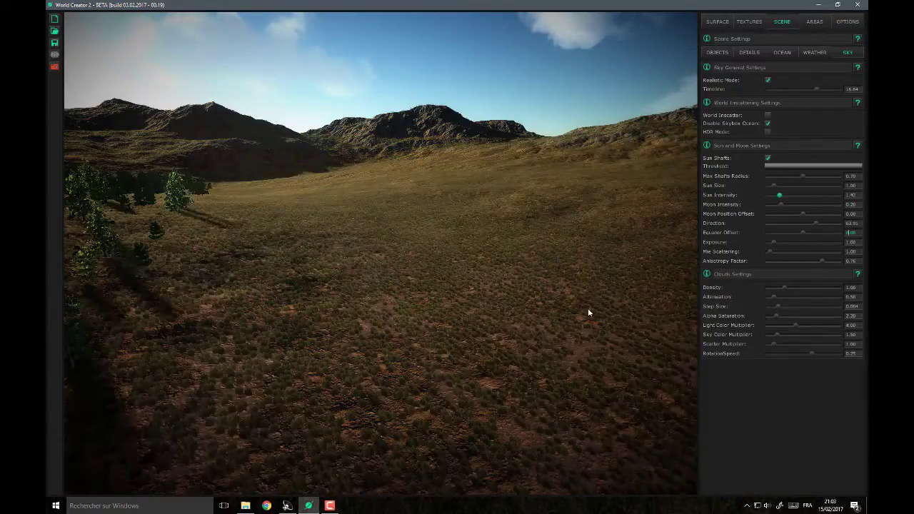
{"action": "right_click_drag", "start_coordinate": [384, 314], "coordinate": [362, 322]}
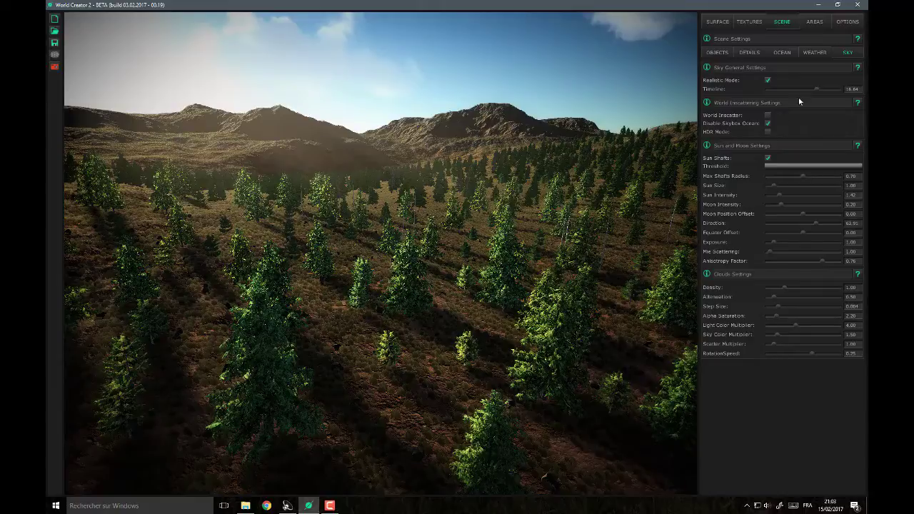
Step: Enable SSAA in the graphics post effects
{"action": "left_click", "coordinate": [848, 21]}
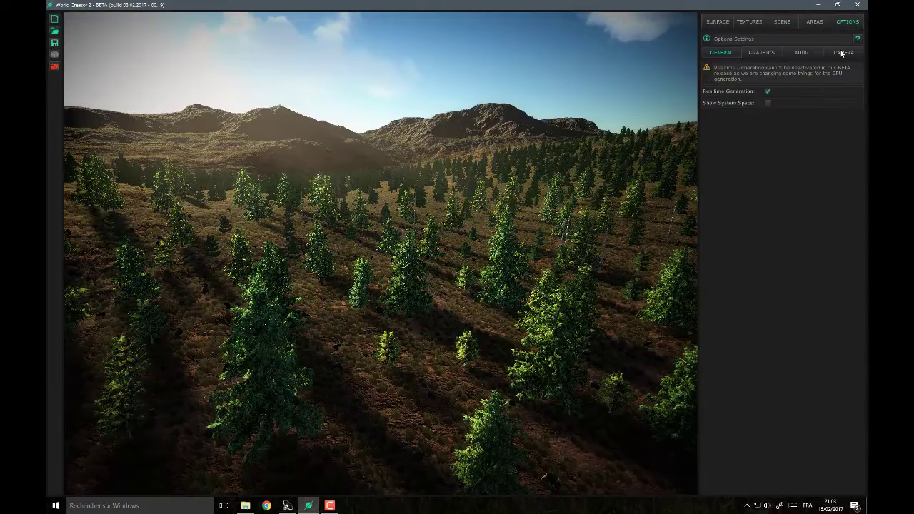
{"action": "left_click", "coordinate": [759, 54]}
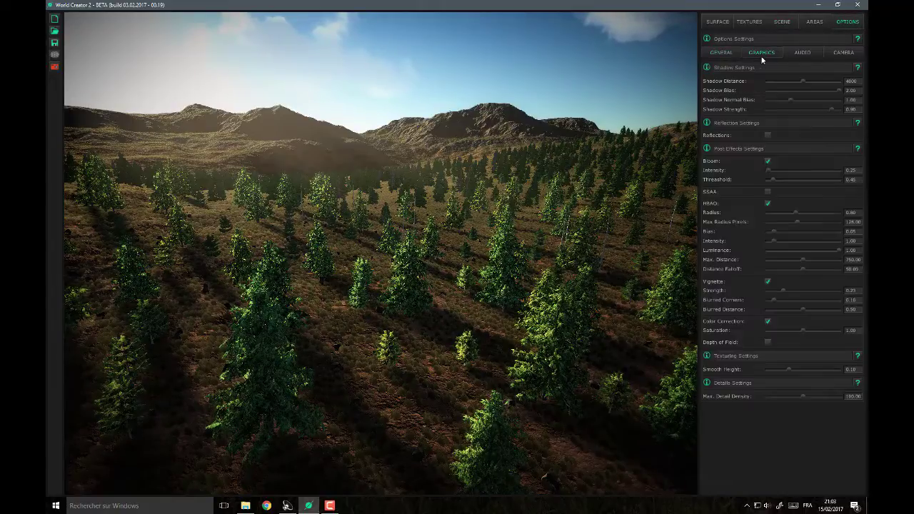
{"action": "left_click", "coordinate": [768, 193]}
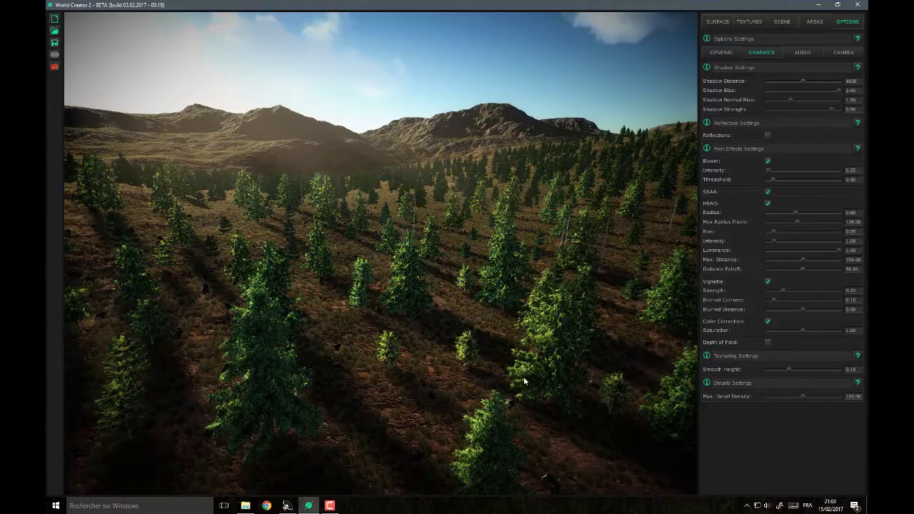
Step: Examine the forest up close, from afar and against the sun to judge the trees, shadows and lighting
{"action": "scroll", "coordinate": [457, 367], "scroll_direction": "up", "scroll_amount": 2}
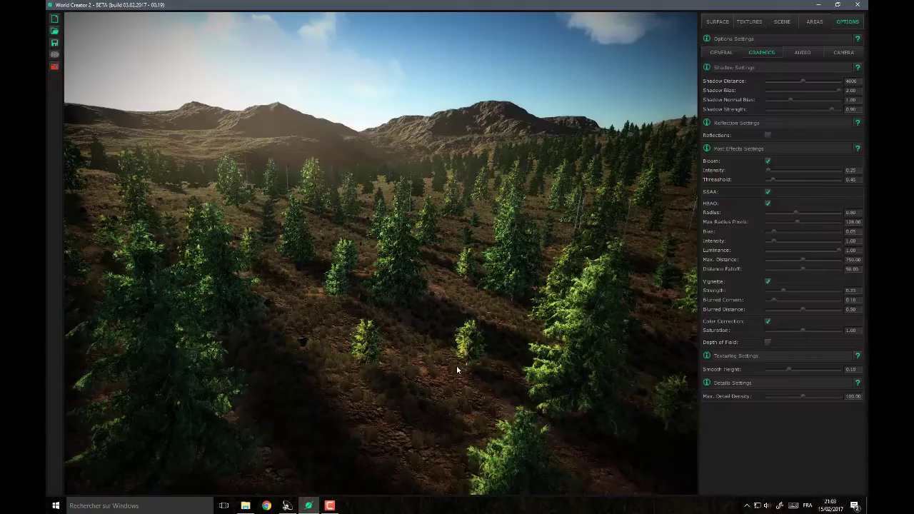
{"action": "scroll", "coordinate": [457, 370], "scroll_direction": "up", "scroll_amount": 4}
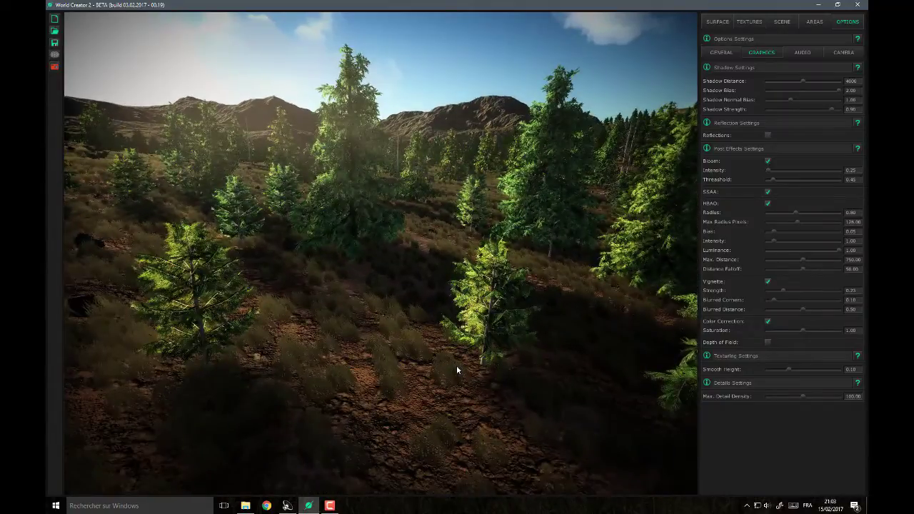
{"action": "scroll", "coordinate": [457, 370], "scroll_direction": "down", "scroll_amount": 2}
{"action": "scroll", "coordinate": [457, 368], "scroll_direction": "down", "scroll_amount": 6}
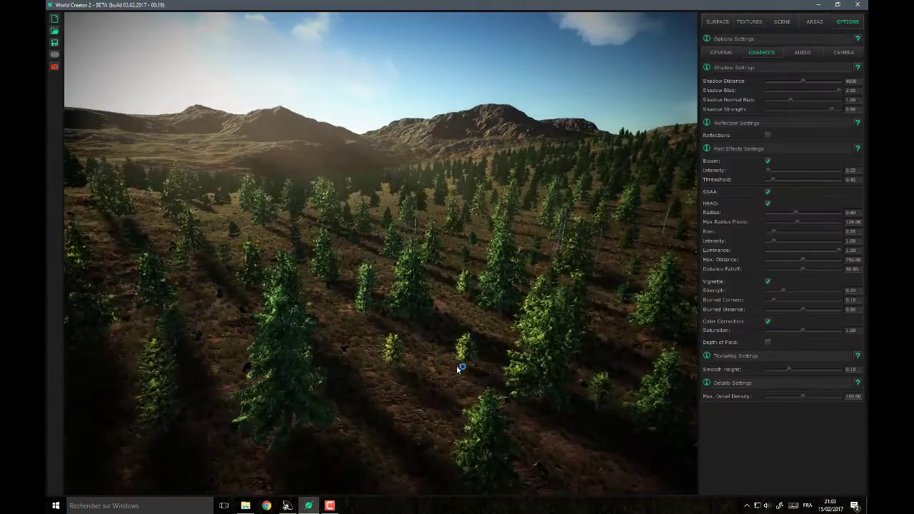
{"action": "right_click_drag", "start_coordinate": [476, 358], "coordinate": [316, 347]}
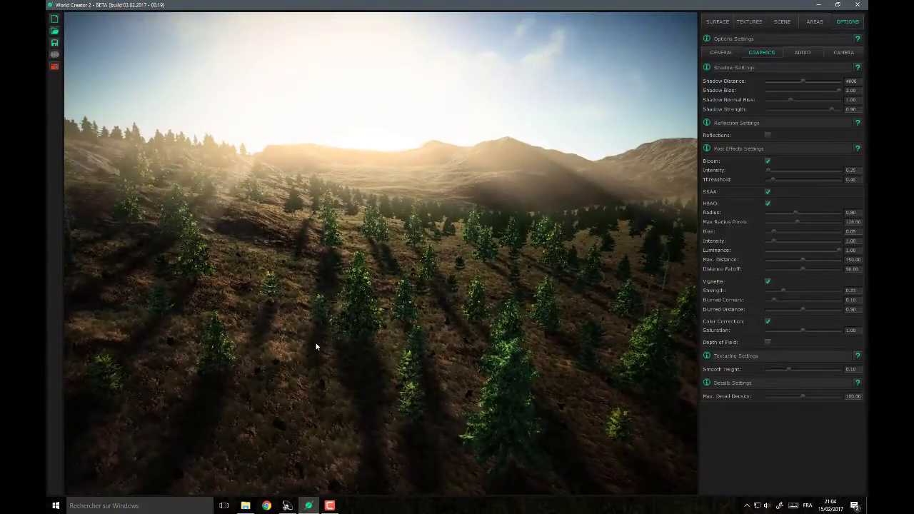
{"action": "right_click_drag", "start_coordinate": [401, 359], "coordinate": [463, 362]}
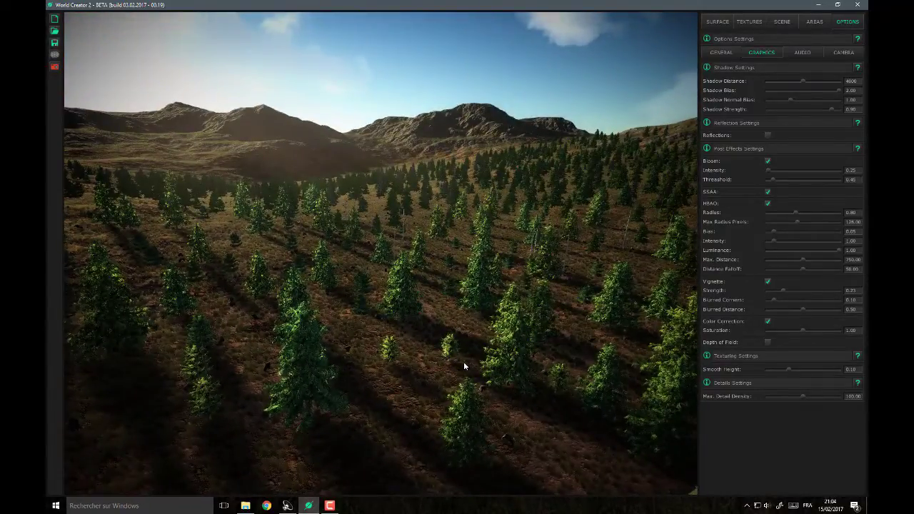
{"action": "scroll", "coordinate": [464, 363], "scroll_direction": "up", "scroll_amount": 1}
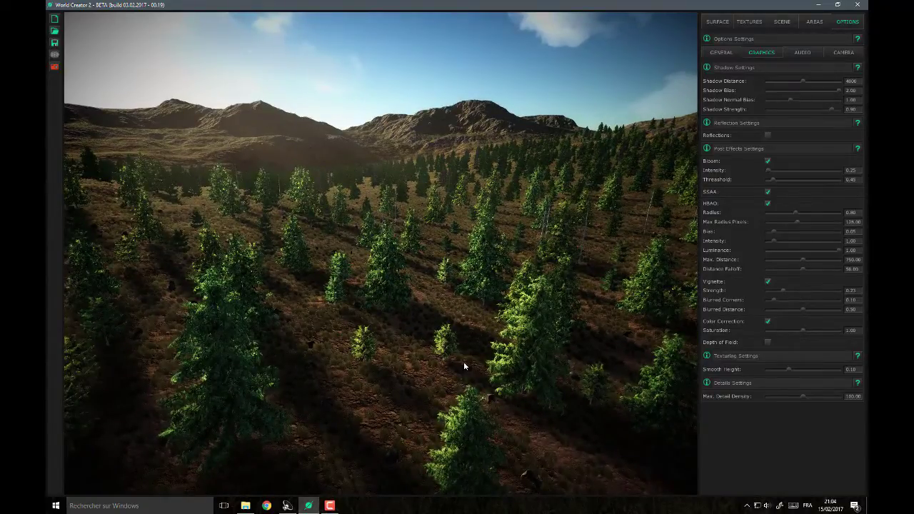
{"action": "right_click_drag", "start_coordinate": [464, 362], "coordinate": [393, 372]}
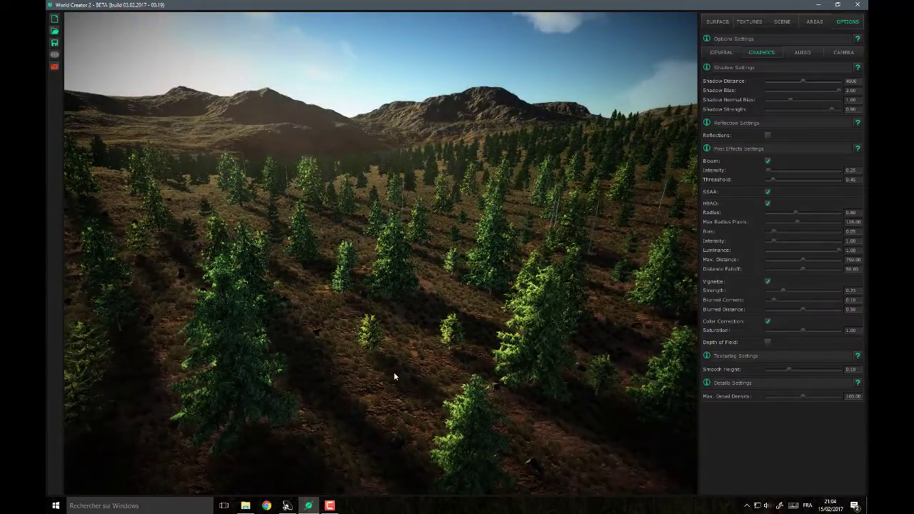
{"action": "mouse_move", "coordinate": [394, 372]}
{"action": "right_mouse_down"}
{"action": "mouse_move", "coordinate": [432, 374]}
{"action": "mouse_move", "coordinate": [382, 380]}
{"action": "right_mouse_up"}
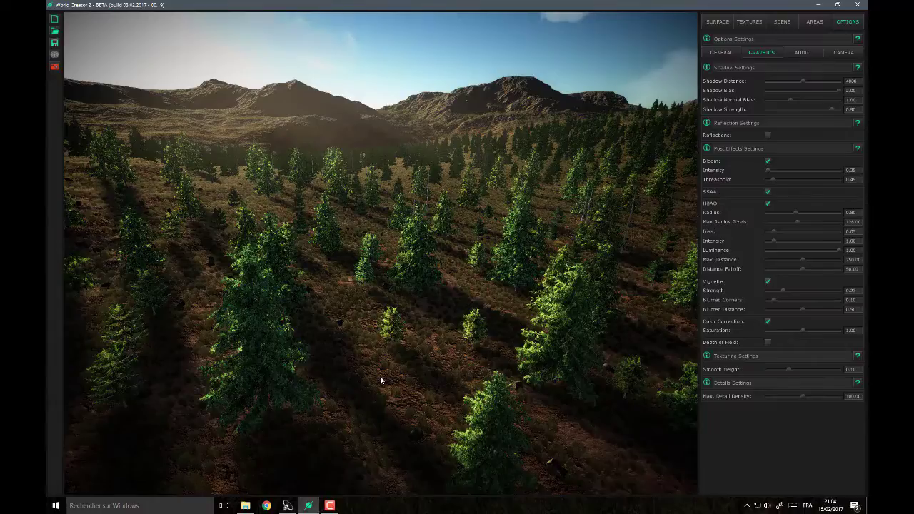
Step: Try seeds 5 and 6 for the base terrain and return the seed to 4
{"action": "left_click", "coordinate": [726, 25]}
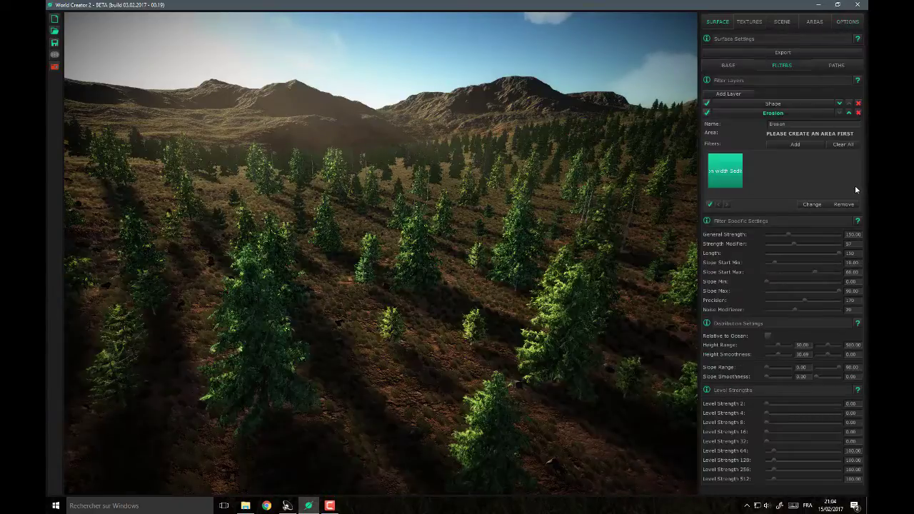
{"action": "left_click", "coordinate": [738, 67]}
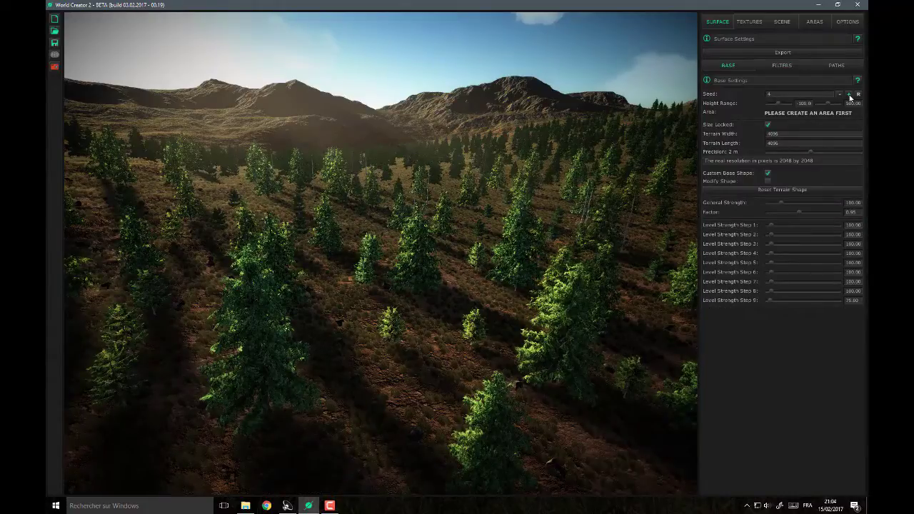
{"action": "left_click", "coordinate": [849, 95]}
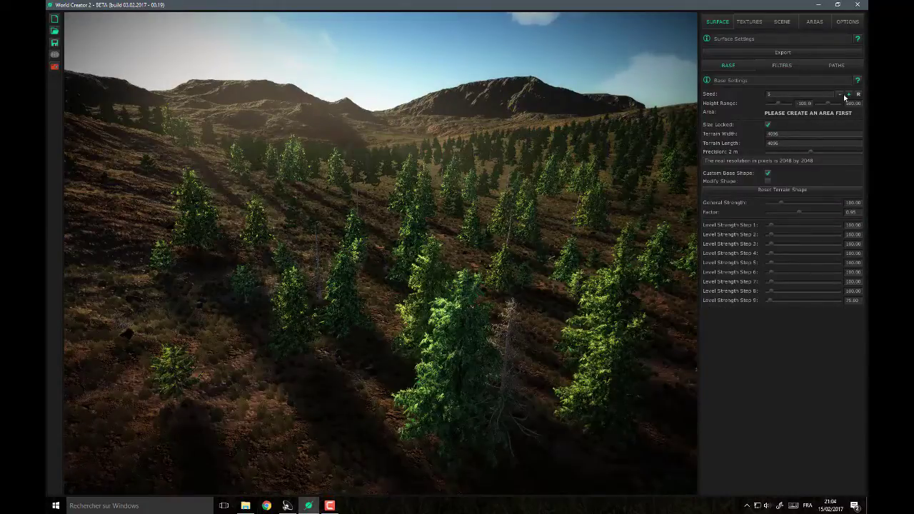
{"action": "left_click", "coordinate": [837, 95]}
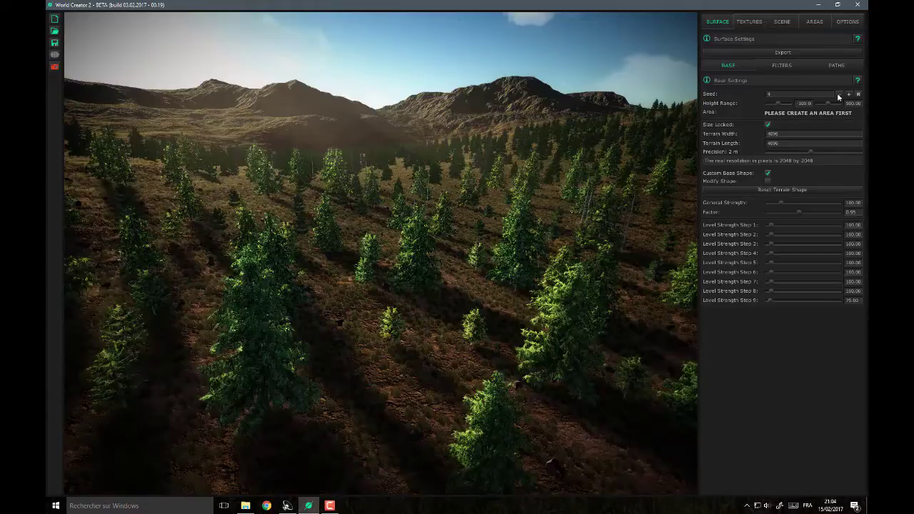
{"action": "left_click", "coordinate": [849, 95]}
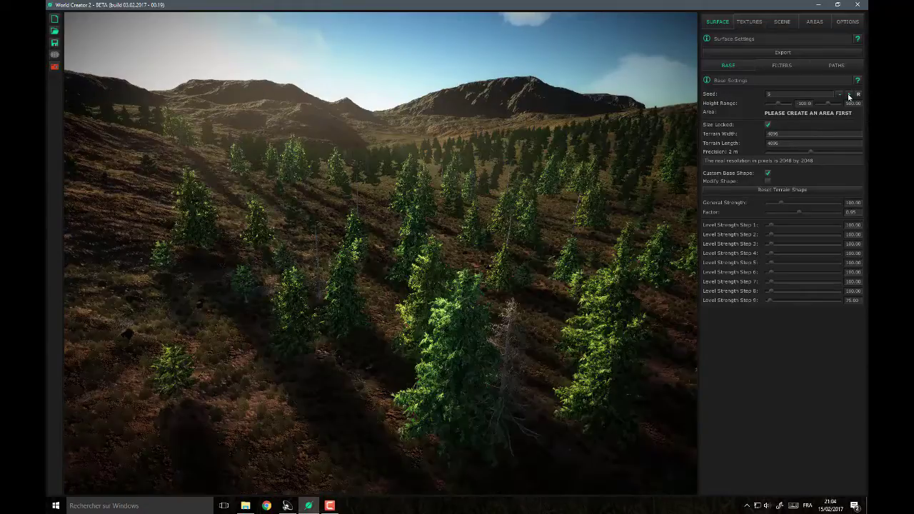
{"action": "left_click", "coordinate": [850, 95]}
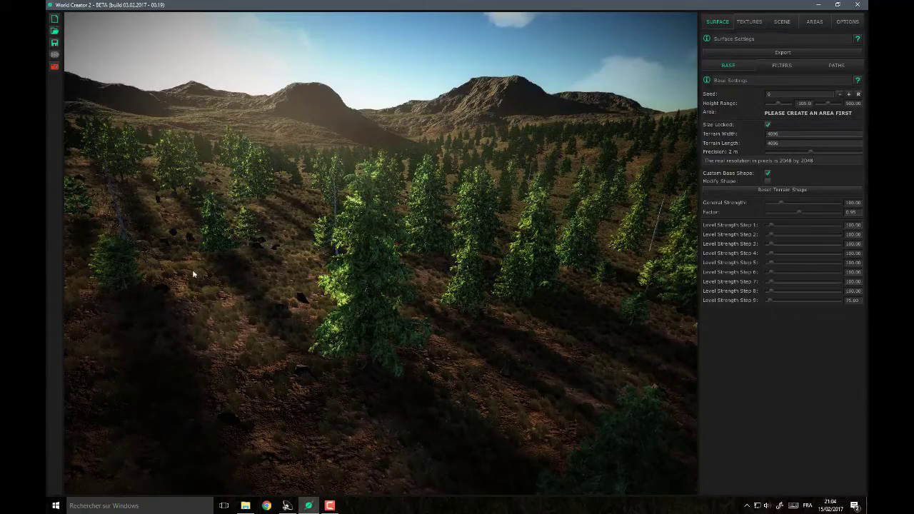
{"action": "left_click", "coordinate": [840, 94]}
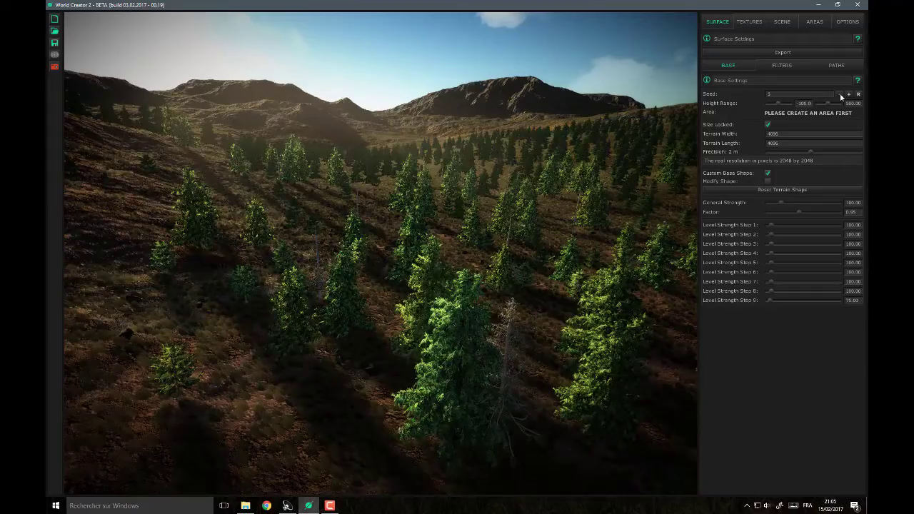
{"action": "left_click", "coordinate": [840, 94]}
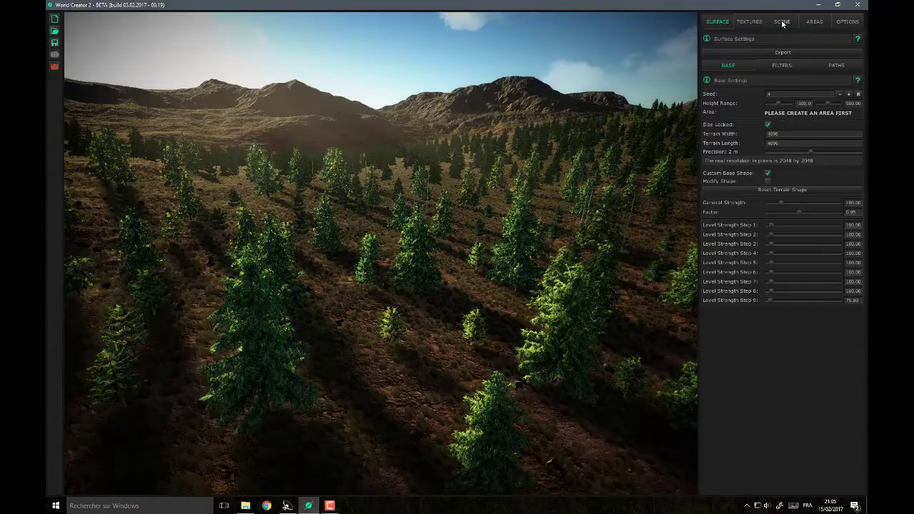
Step: Look at the area settings and reopen the scene's sky settings
{"action": "left_click", "coordinate": [814, 23]}
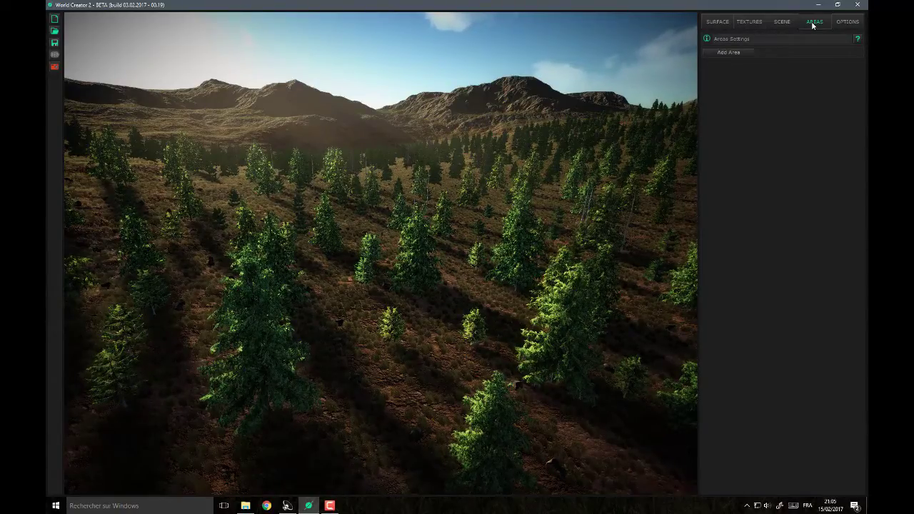
{"action": "left_click", "coordinate": [786, 23]}
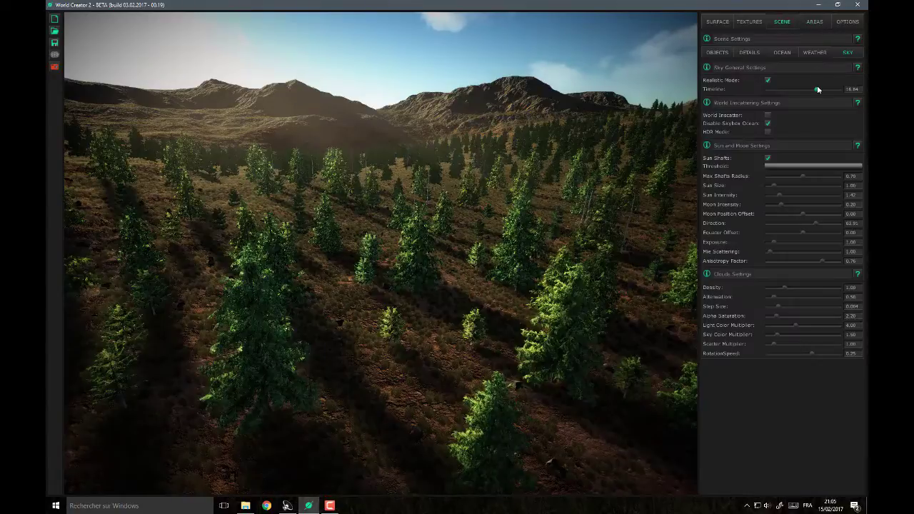